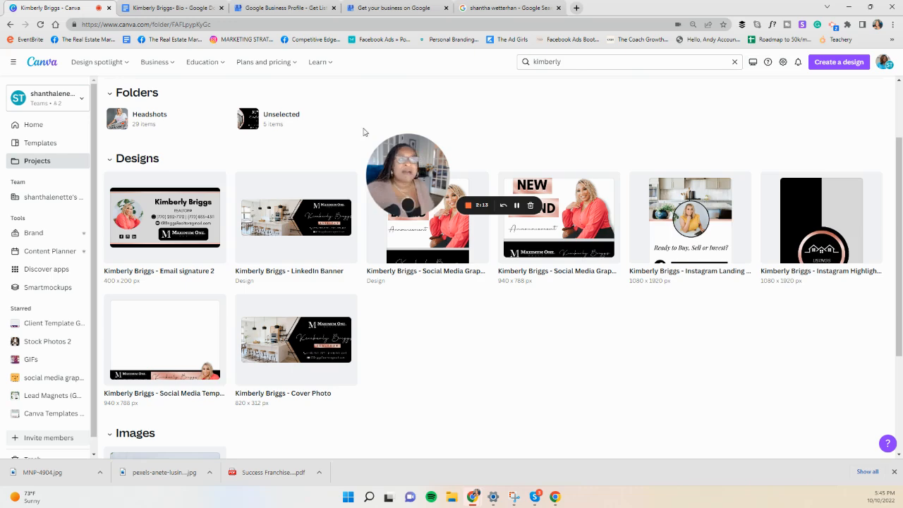
Step: Examine the Google search results and the Competitive Edge business profile shown for the marketing consultant's name
left_click(494, 9)
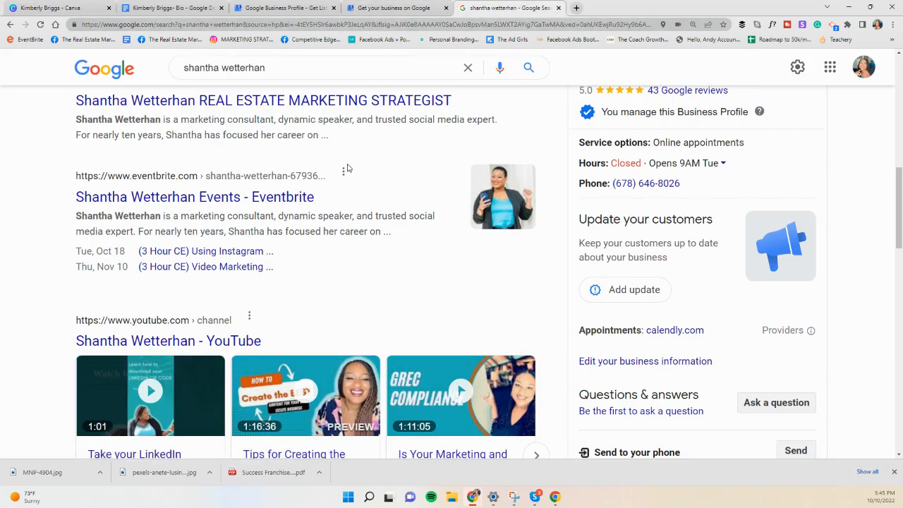
scroll(286, 176, "up", 3)
scroll(286, 175, "up", 2)
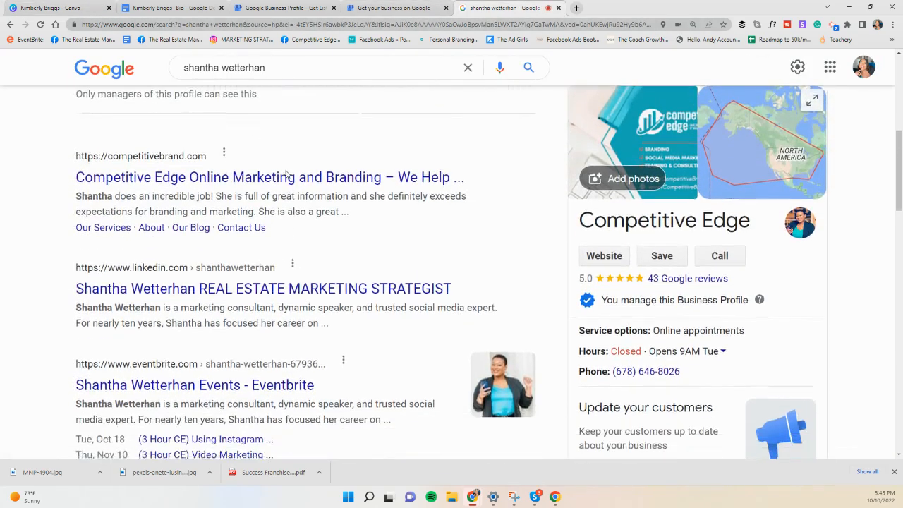
scroll(197, 158, "down", 1)
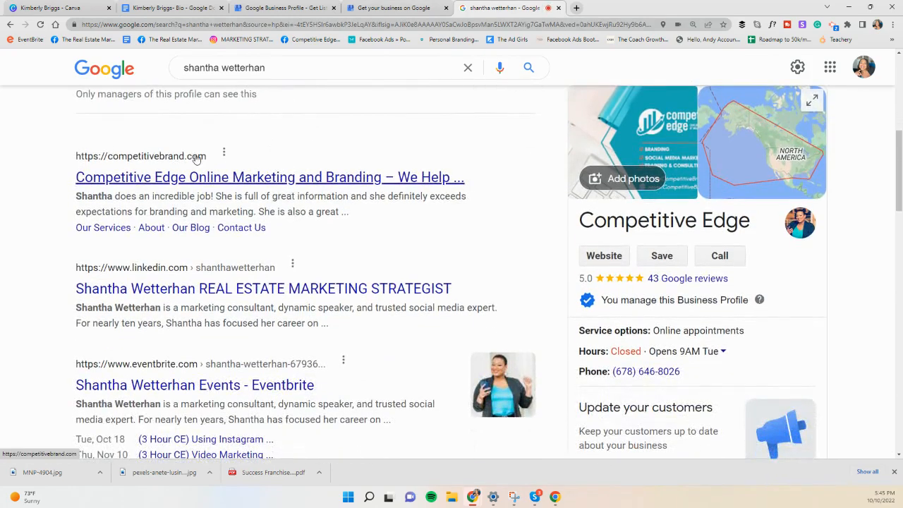
scroll(198, 161, "down", 2)
scroll(180, 171, "down", 2)
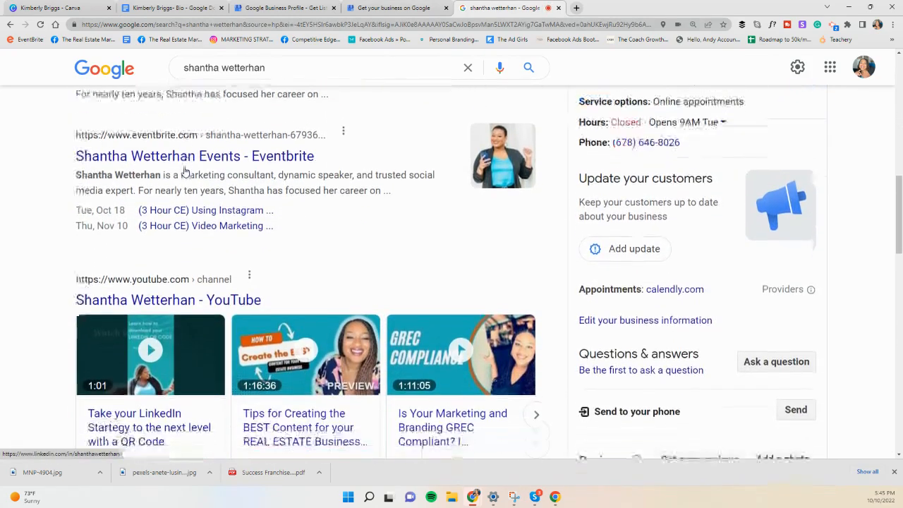
scroll(308, 225, "up", 1)
scroll(308, 224, "up", 2)
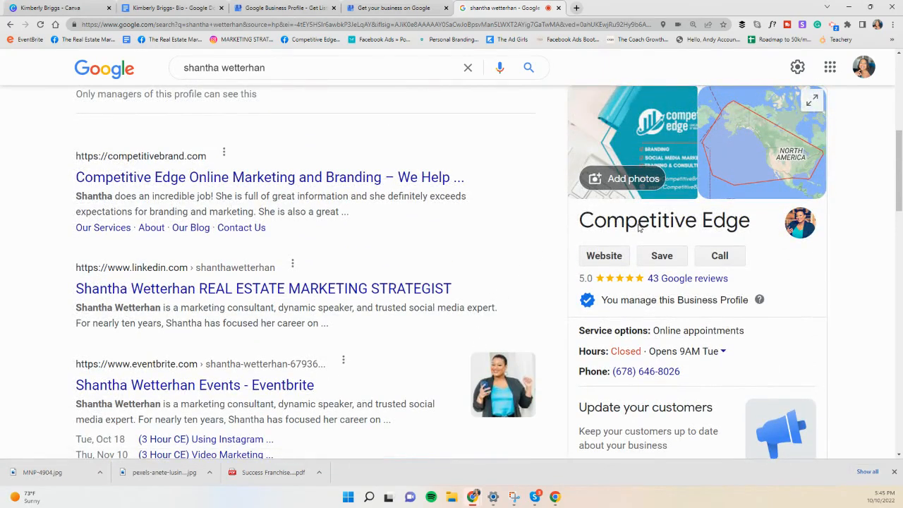
scroll(762, 283, "down", 3)
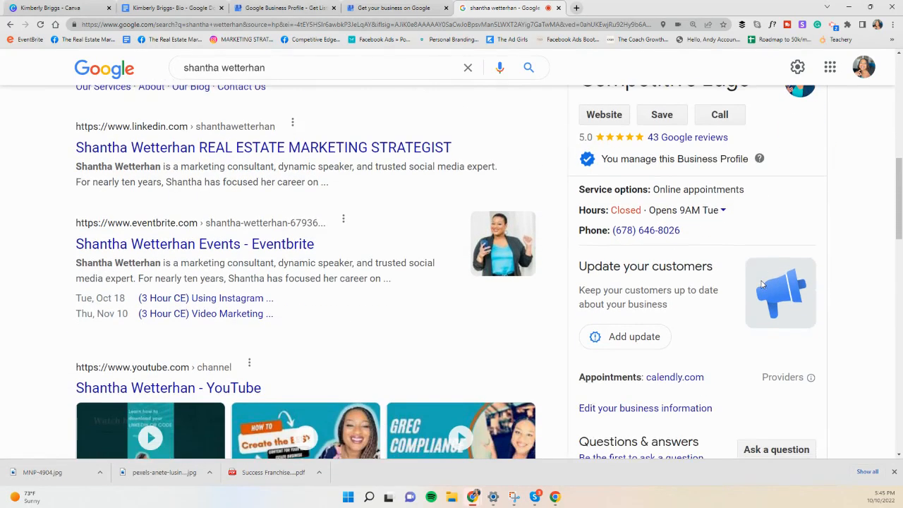
scroll(759, 285, "up", 2)
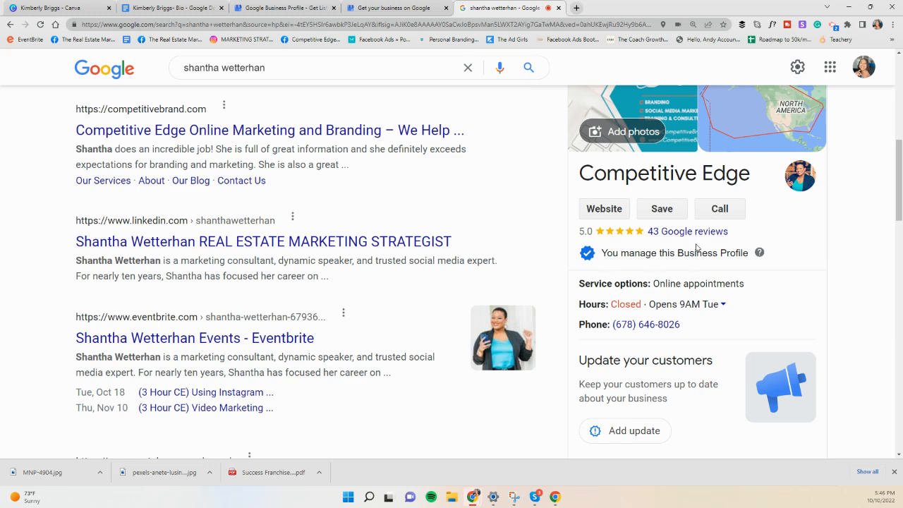
Step: Go from the Google Business Profile site to Business Profile Manager and look through the list of managed businesses
left_click(293, 8)
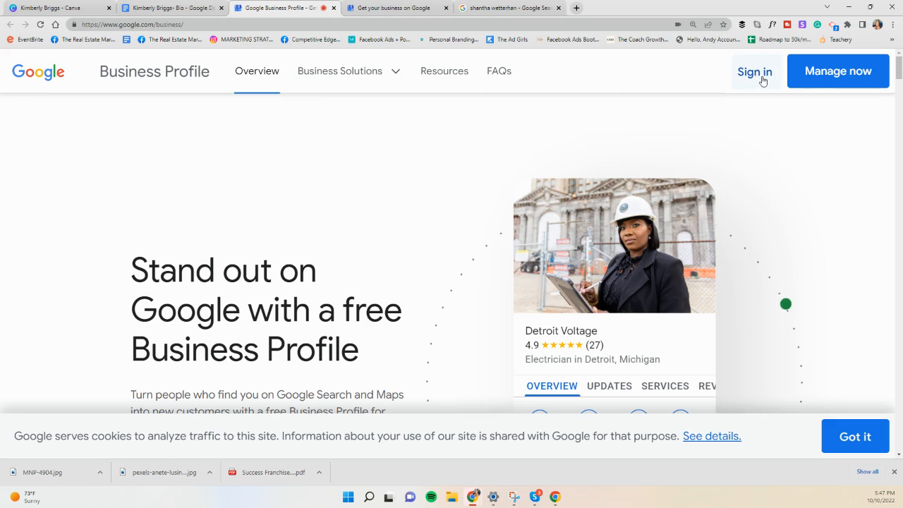
left_click(836, 82)
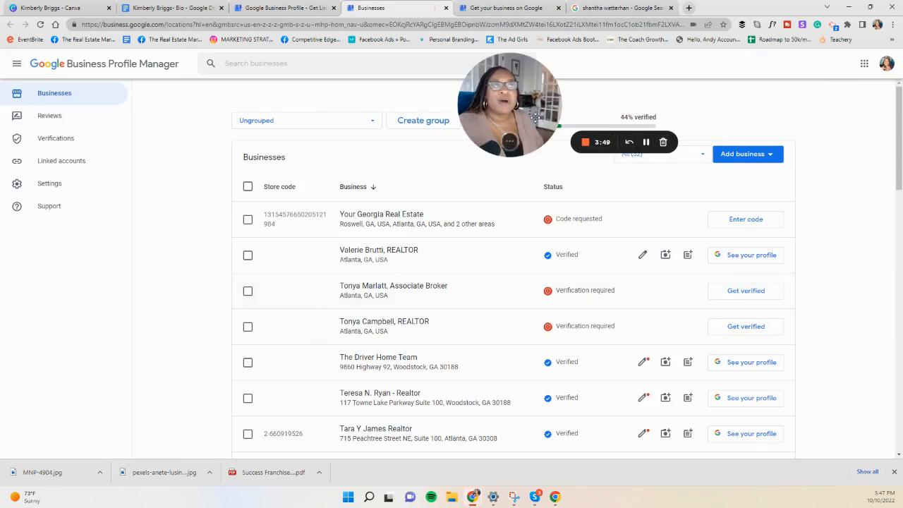
left_click_drag(522, 154, 584, 452)
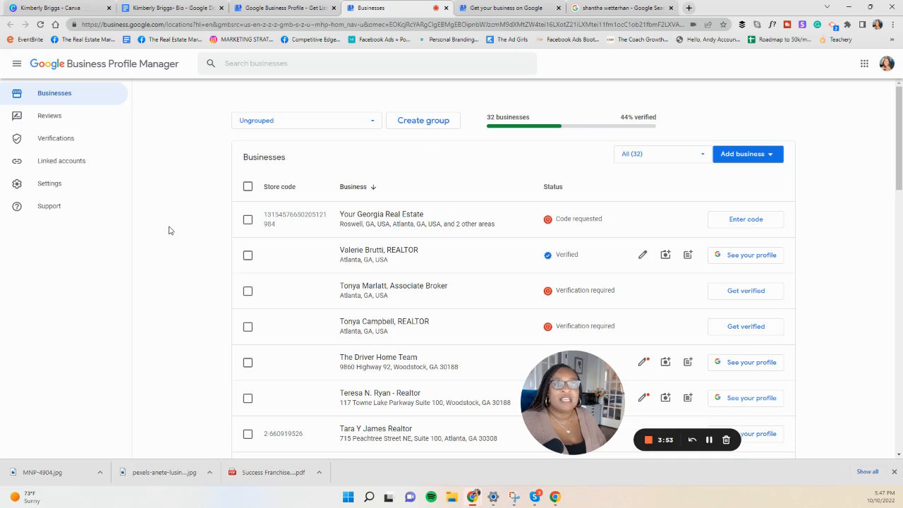
scroll(343, 216, "down", 5)
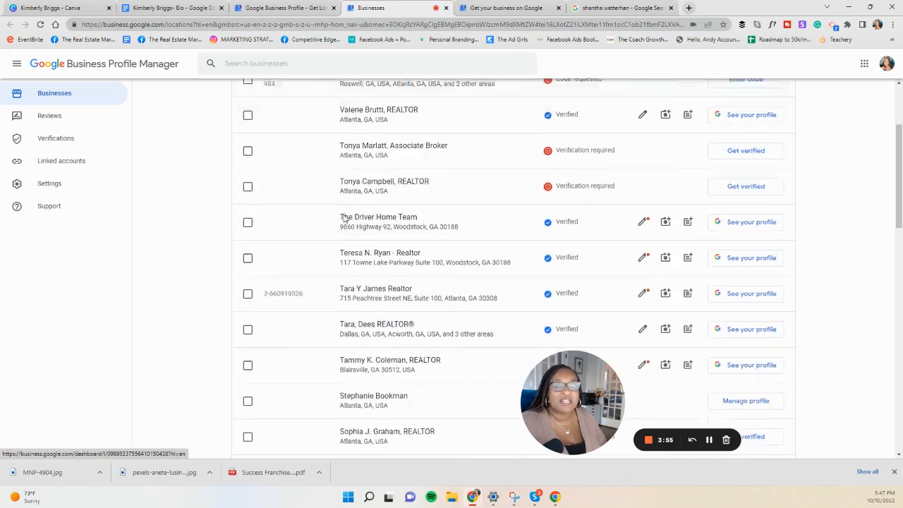
scroll(344, 219, "up", 5)
scroll(344, 218, "up", 1)
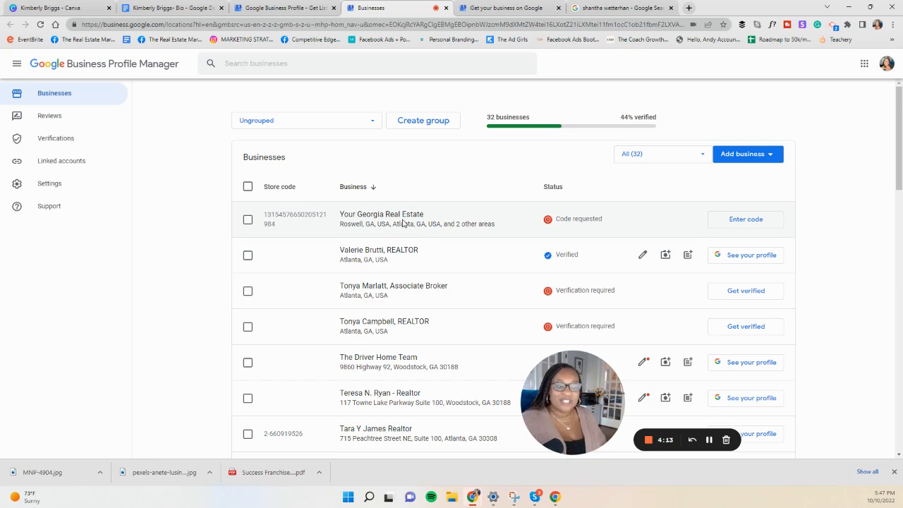
Step: Start adding a single business and make the business name search ready for entry
left_click(767, 157)
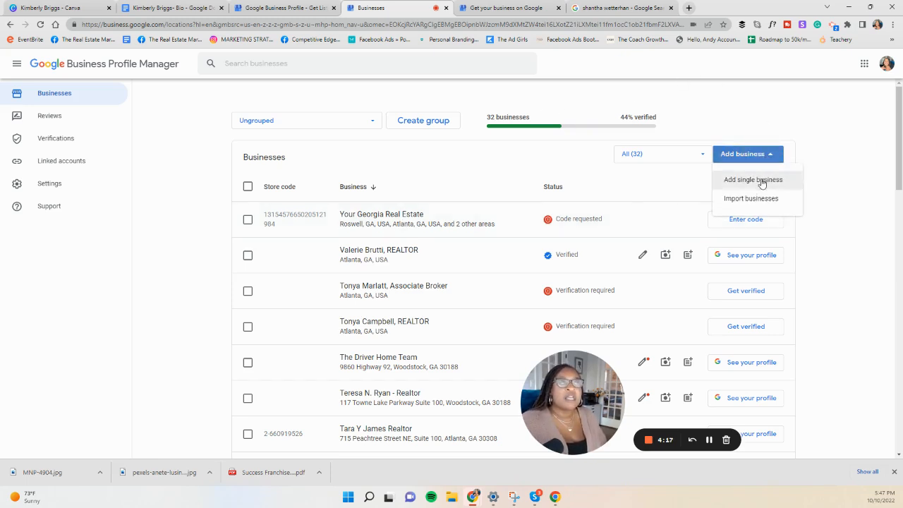
left_click(762, 182)
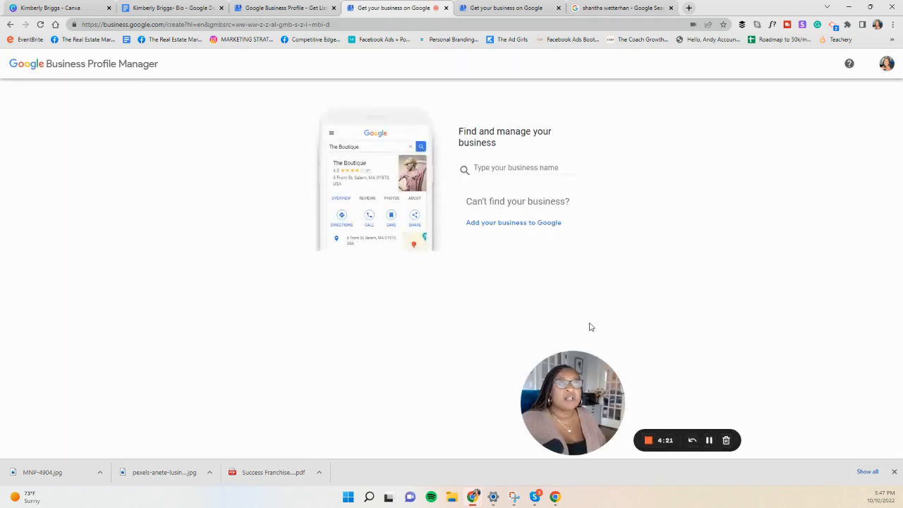
left_click_drag(580, 387, 756, 336)
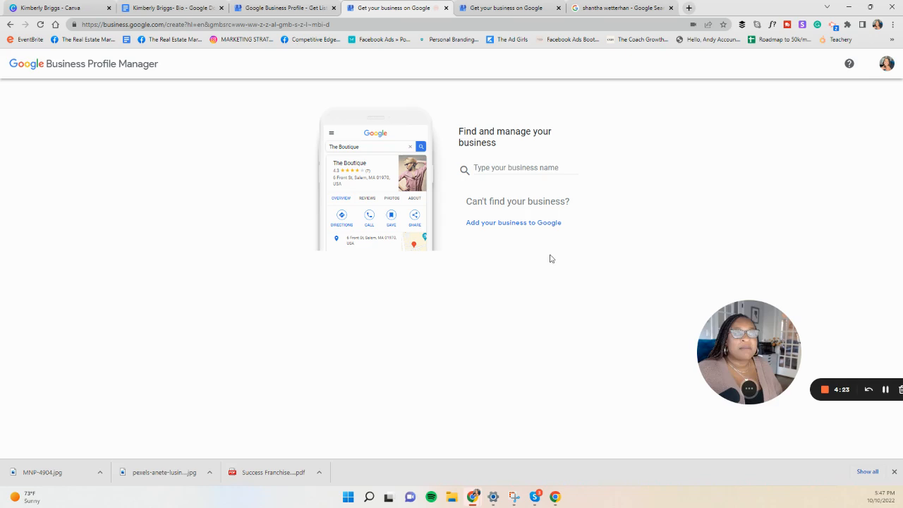
left_click(483, 163)
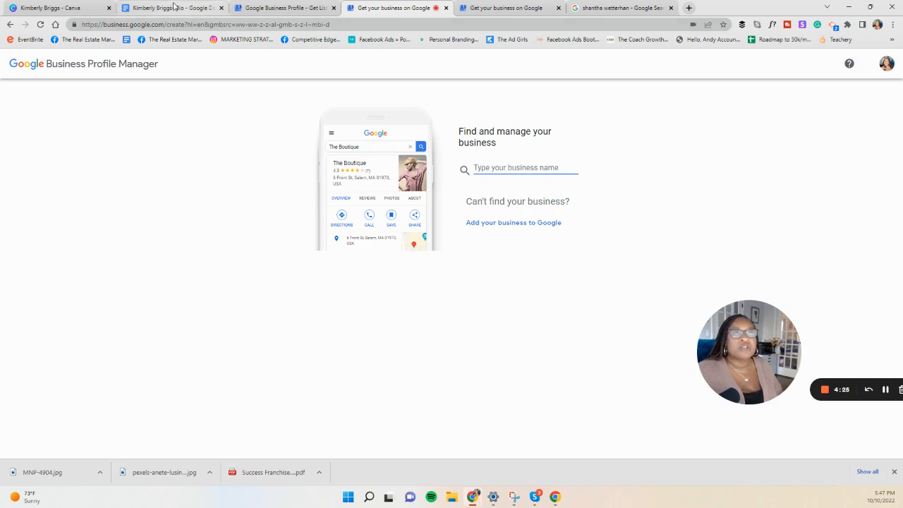
Step: Switch to Canva, open the realtor's Cover Photo design and copy the full-name text from the banner
left_click(90, 7)
left_click_drag(90, 8, 384, 8)
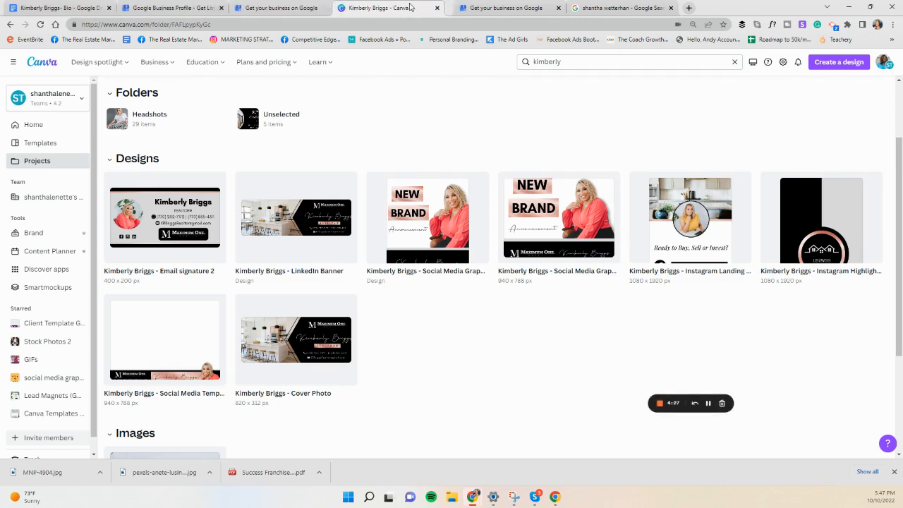
left_click(307, 345)
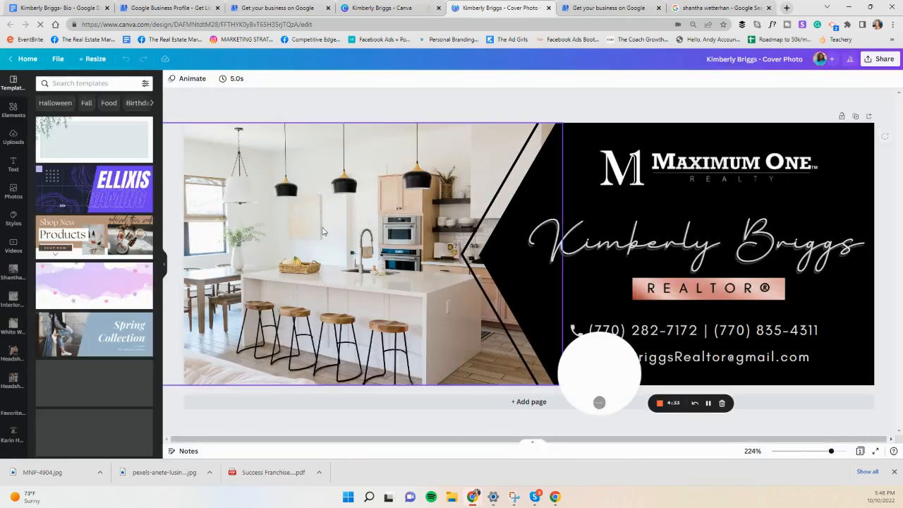
left_click(627, 257)
double_click(626, 256)
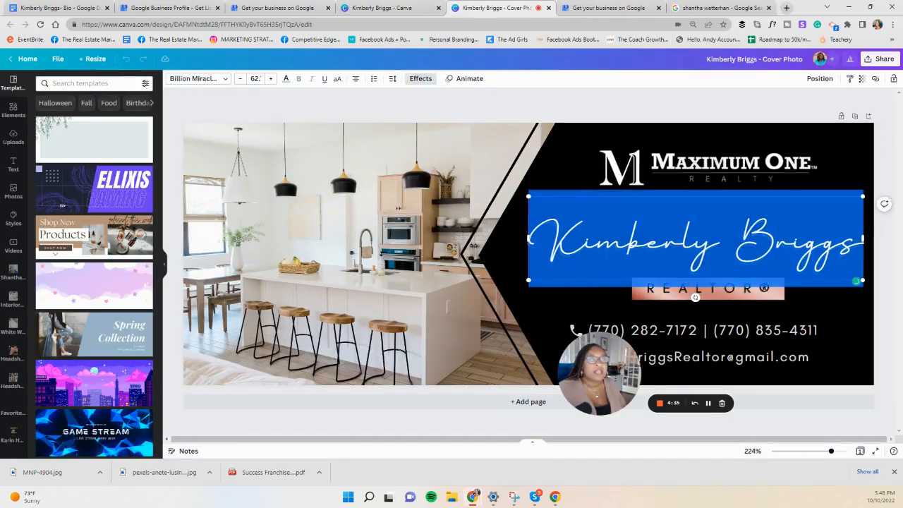
right_click(688, 277)
left_click(637, 284)
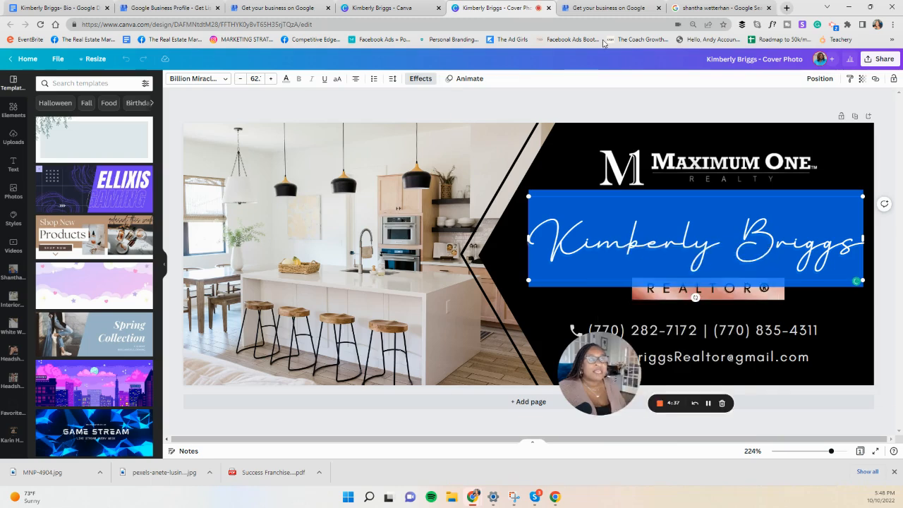
Step: Return to Business Profile Manager and paste the realtor's full name as the business name, followed by a comma
left_click(607, 8)
left_click(517, 167)
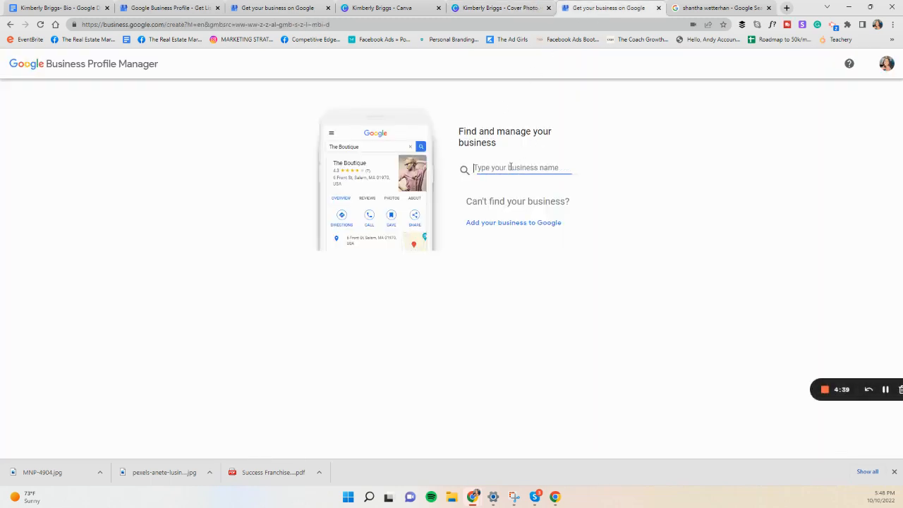
right_click(510, 168)
left_click(534, 241)
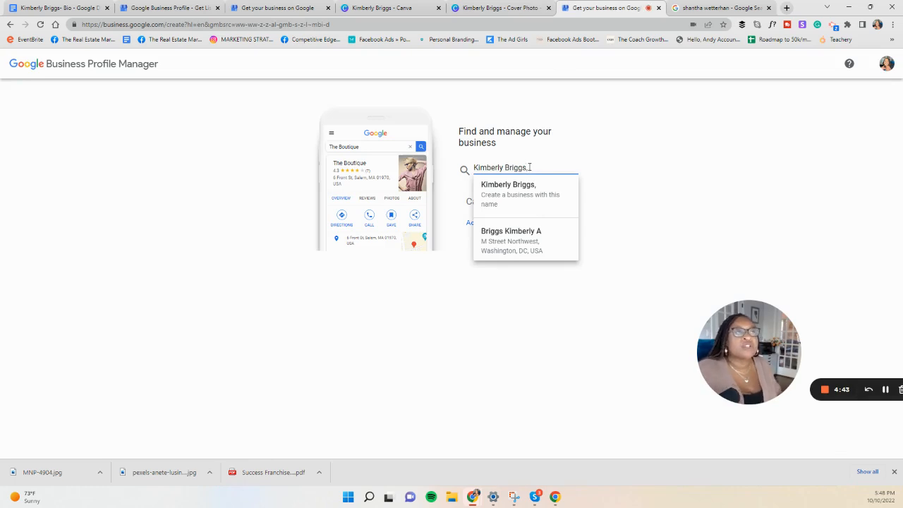
type(",")
Step: Switch back to the Canva cover photo and copy the REALTOR® title text below the name
left_click(506, 10)
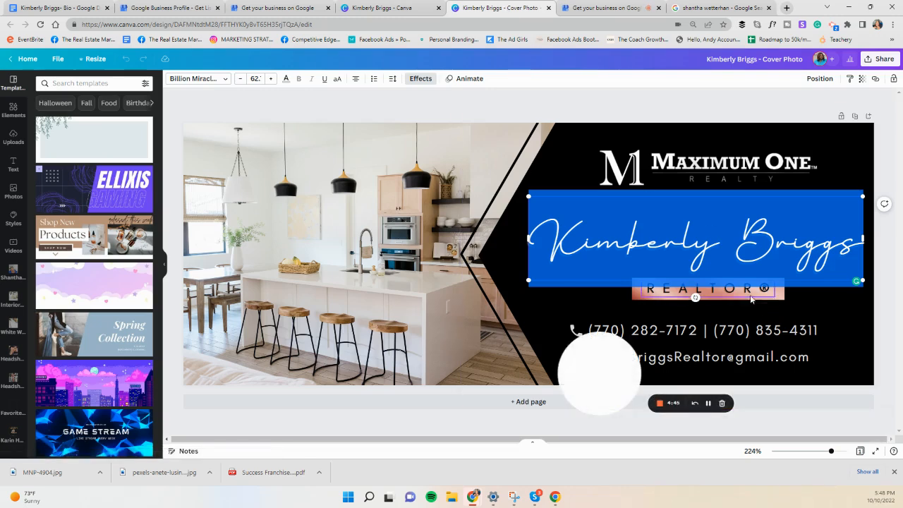
key("Escape")
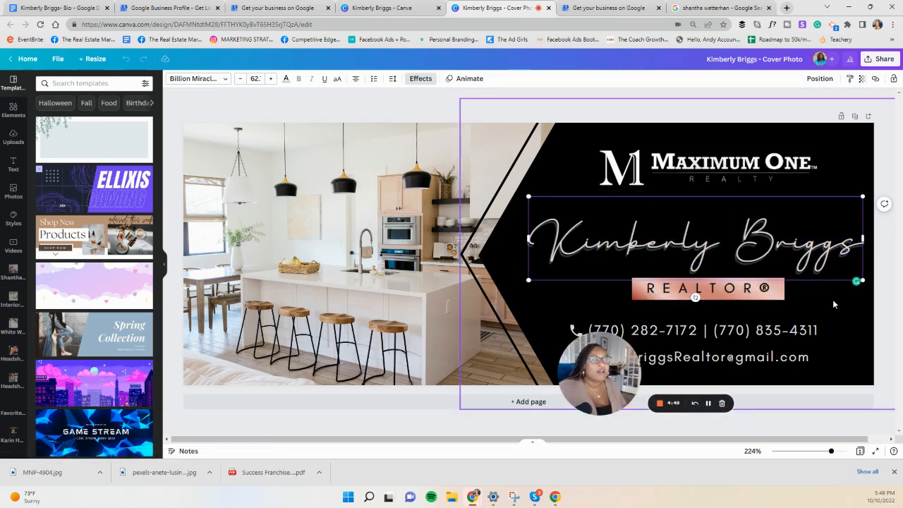
left_click_drag(795, 275, 793, 268)
left_click(705, 288)
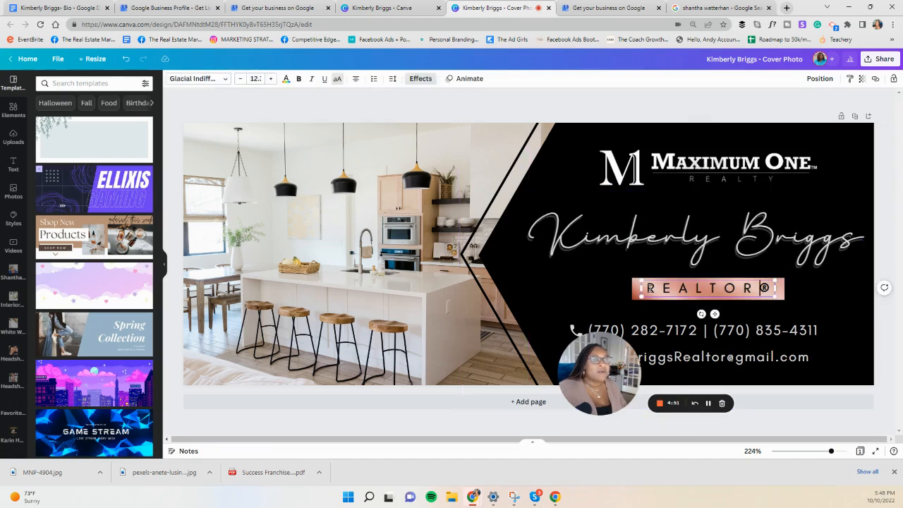
left_click_drag(640, 288, 774, 288)
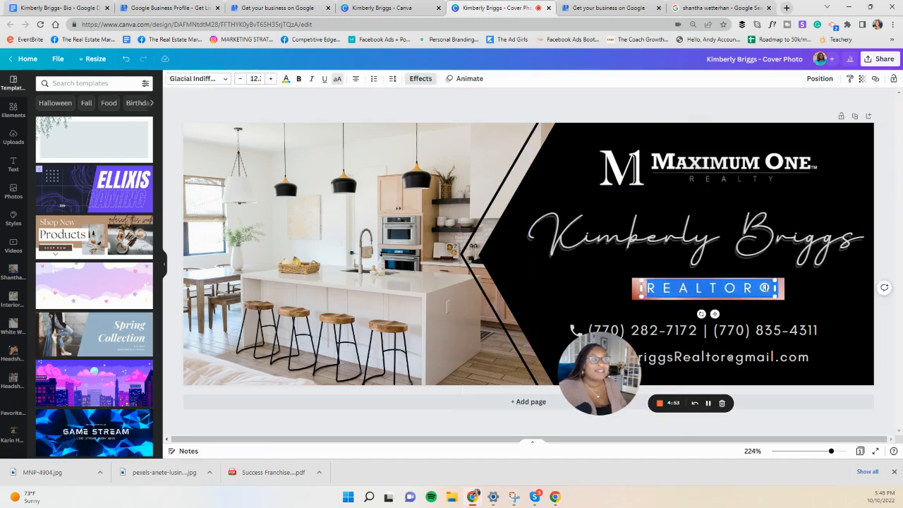
right_click(774, 288)
left_click(632, 140)
Step: Add the copied title to the business name in Business Profile Manager and rewrite it in capitals as REALTOR®
left_click(608, 7)
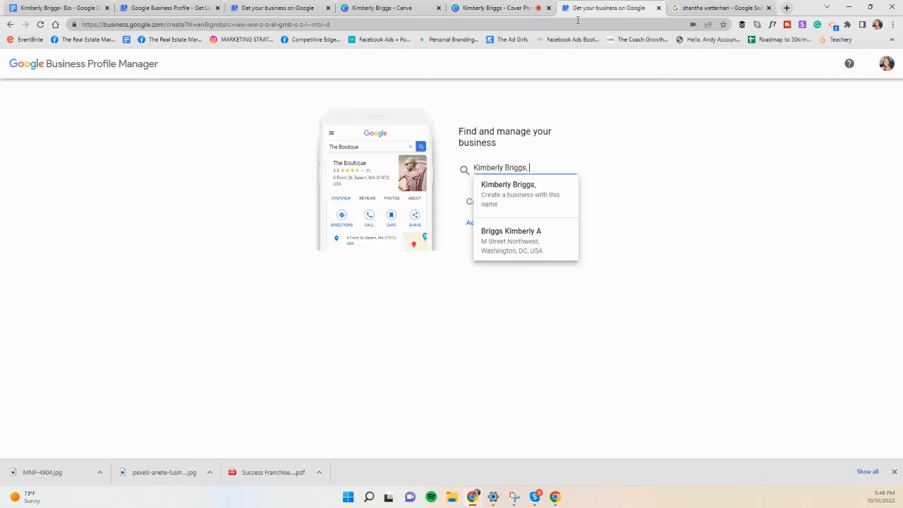
right_click(548, 173)
left_click(573, 244)
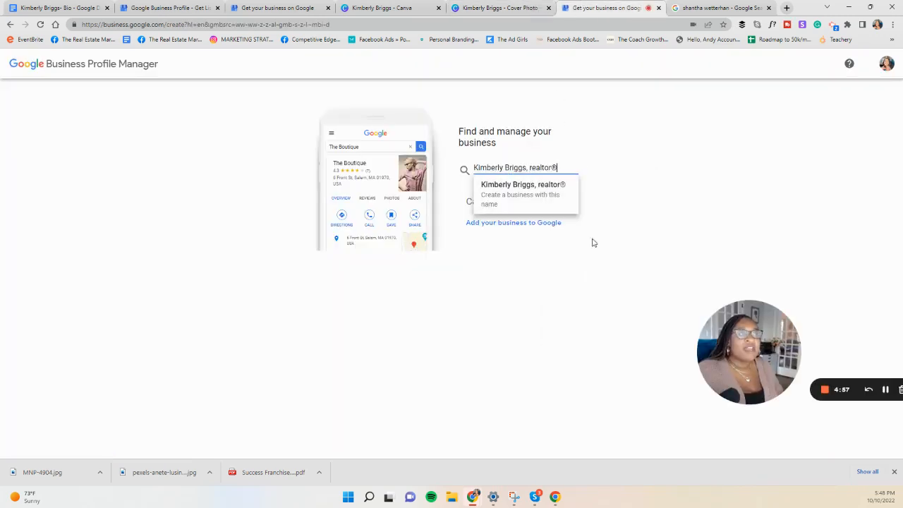
left_click_drag(530, 171, 551, 167)
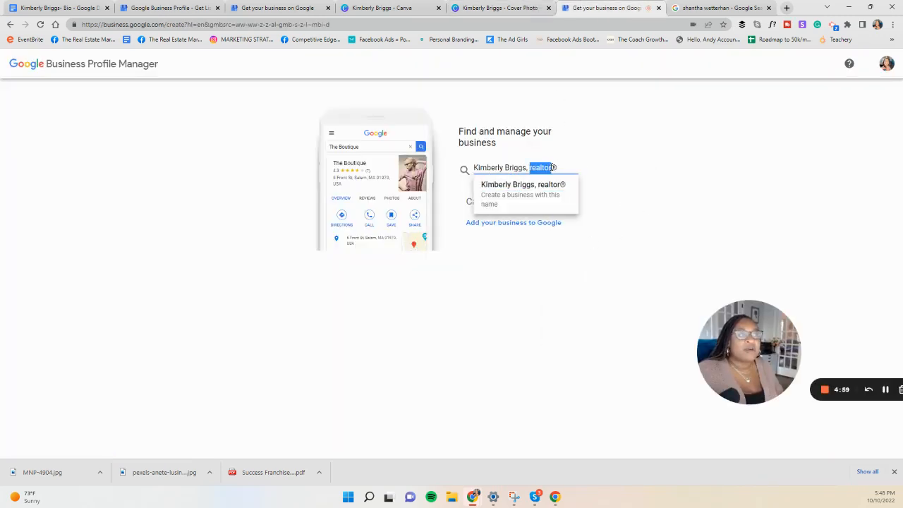
type("RELT")
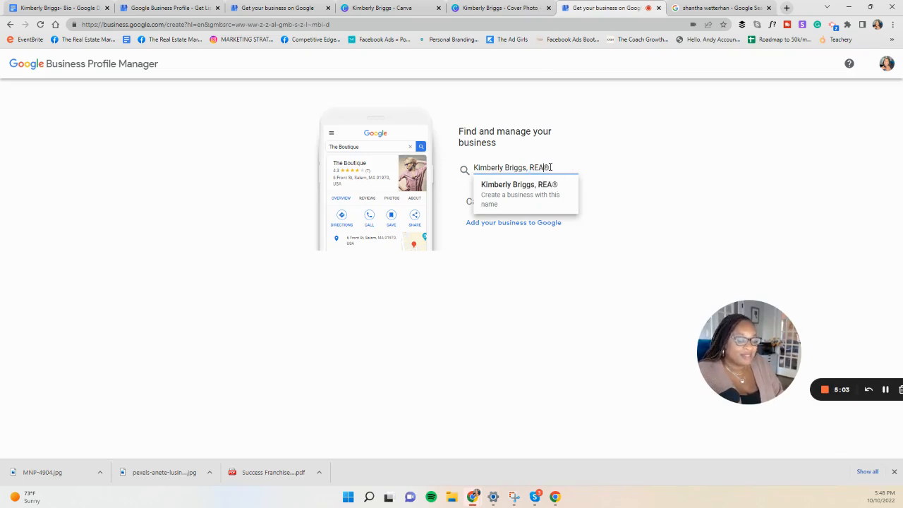
type("TOR")
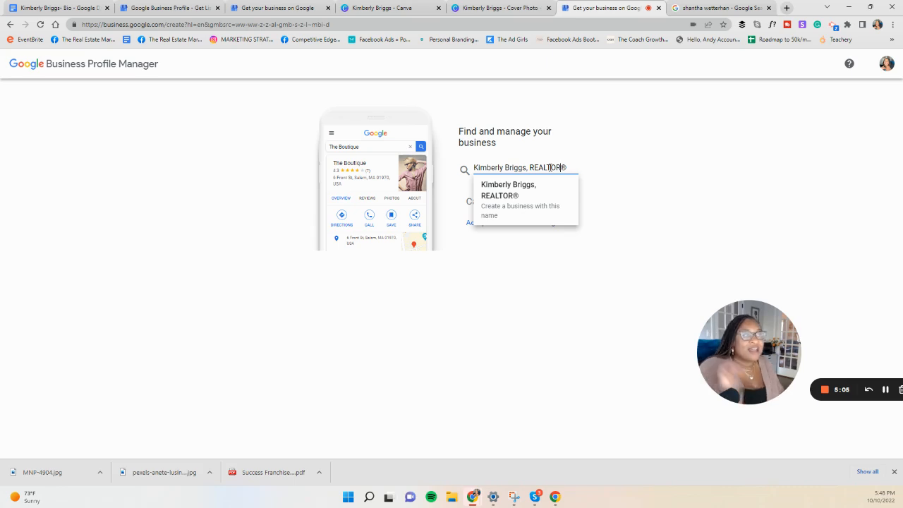
Step: Create a new business with the entered name and set its business category to Real estate agent
left_click(526, 210)
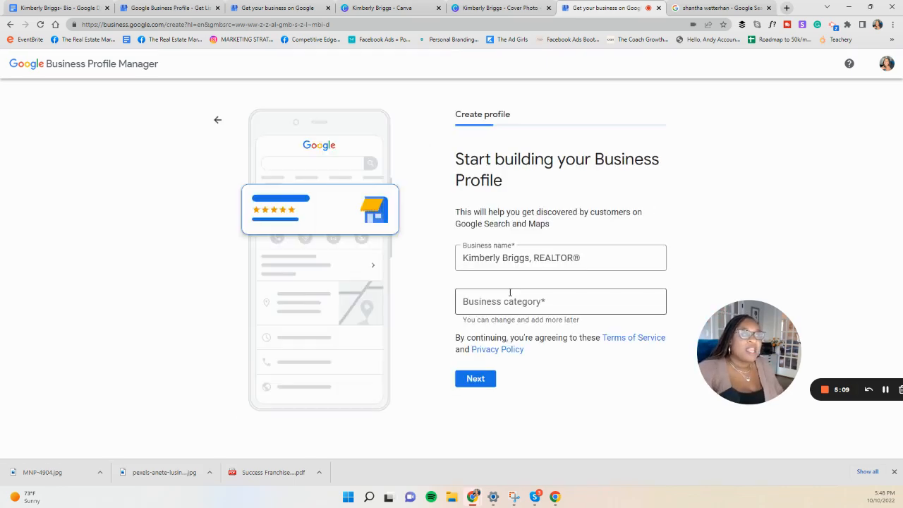
left_click(504, 300)
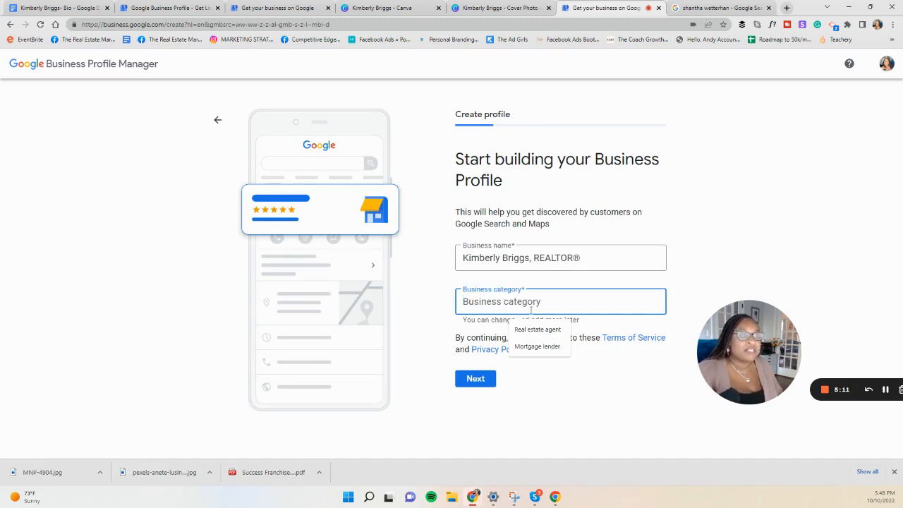
left_click(536, 329)
left_click(531, 332)
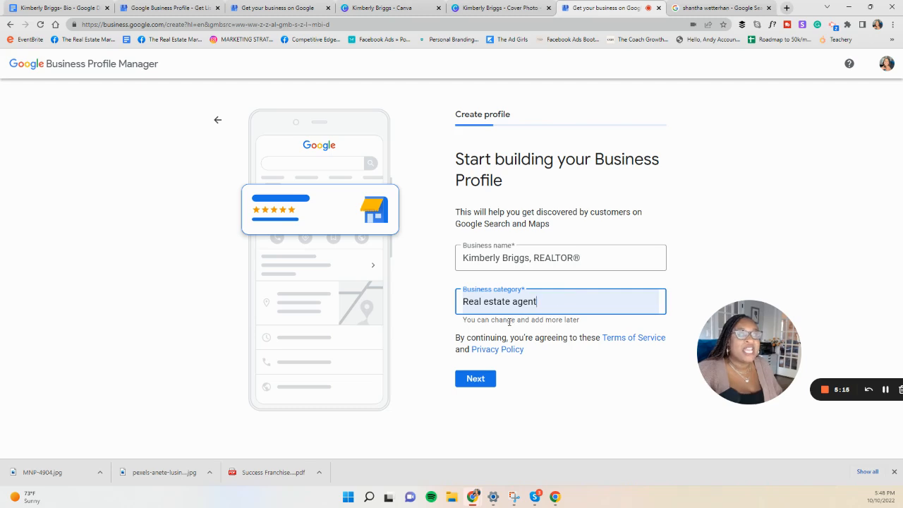
left_click_drag(591, 324, 462, 319)
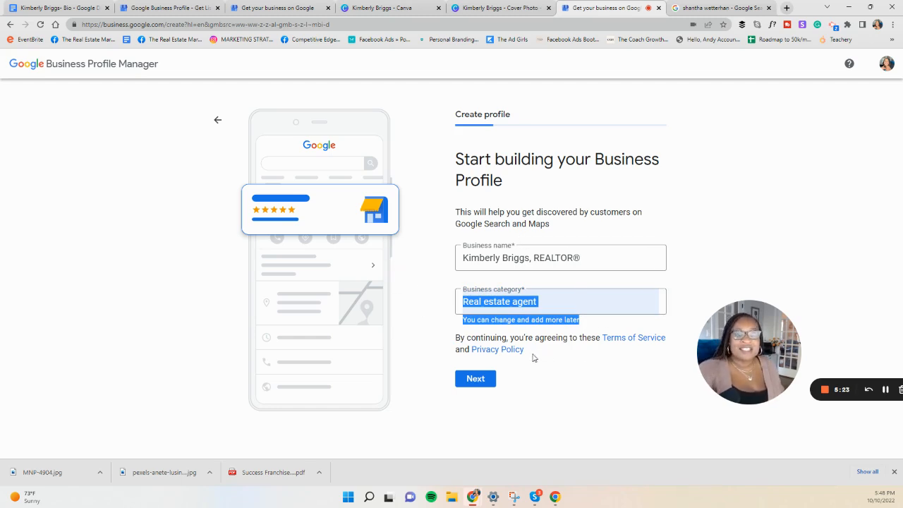
Step: Accept the business name and category, and decline adding a location customers can visit to reach the service areas
left_click(472, 381)
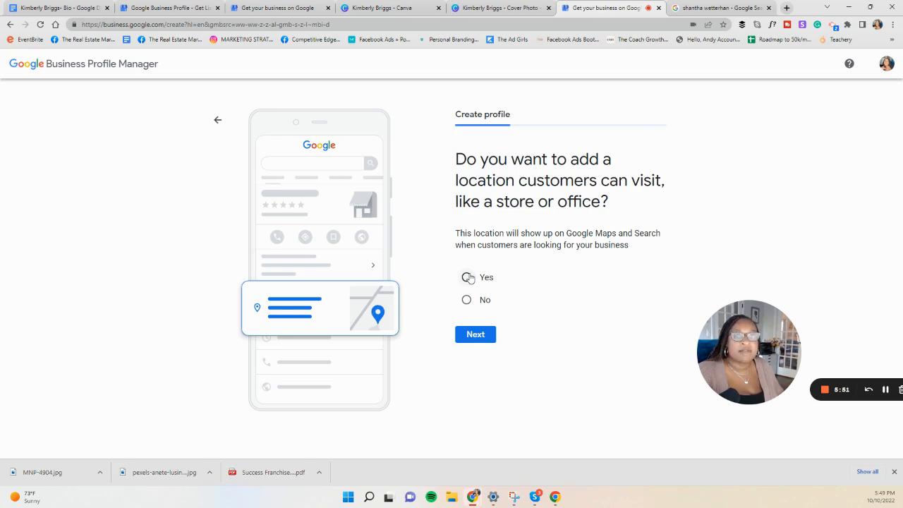
left_click(477, 337)
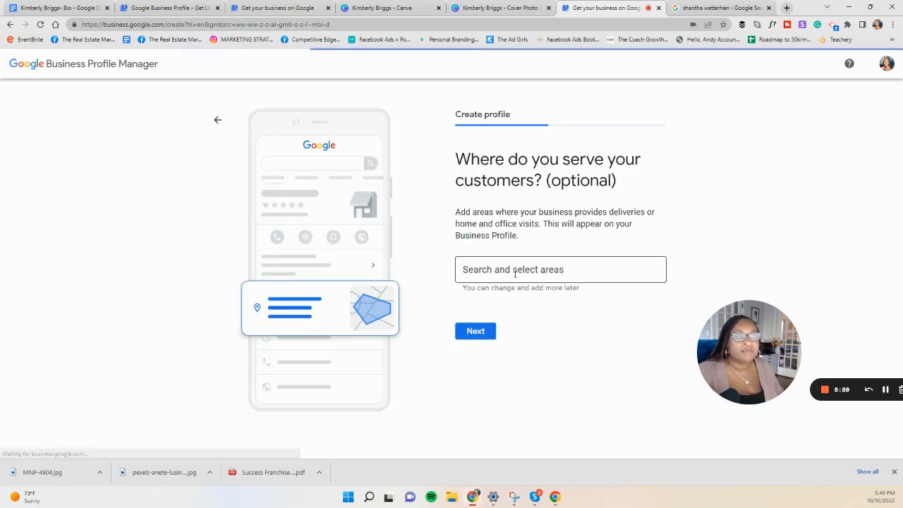
left_click(515, 272)
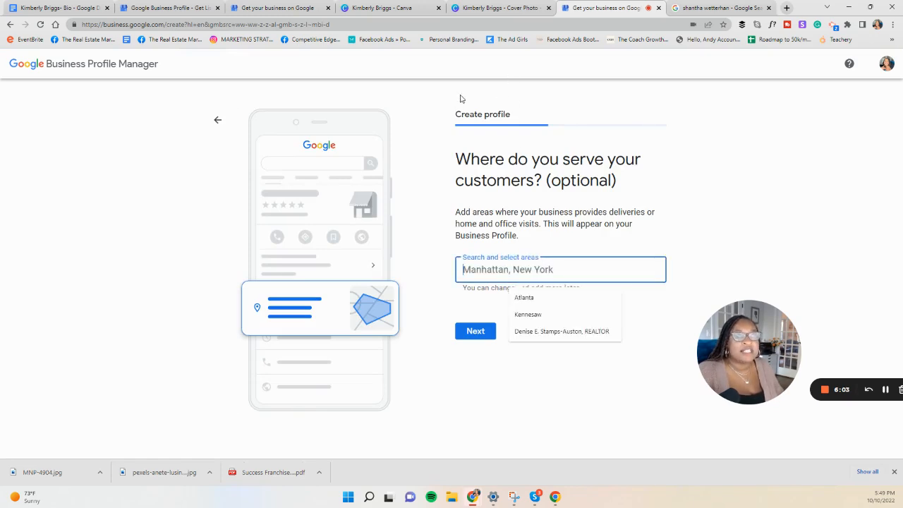
Step: Switch to the realtor's bio in Google Docs and highlight the sentence listing the communities she serves
left_click(31, 7)
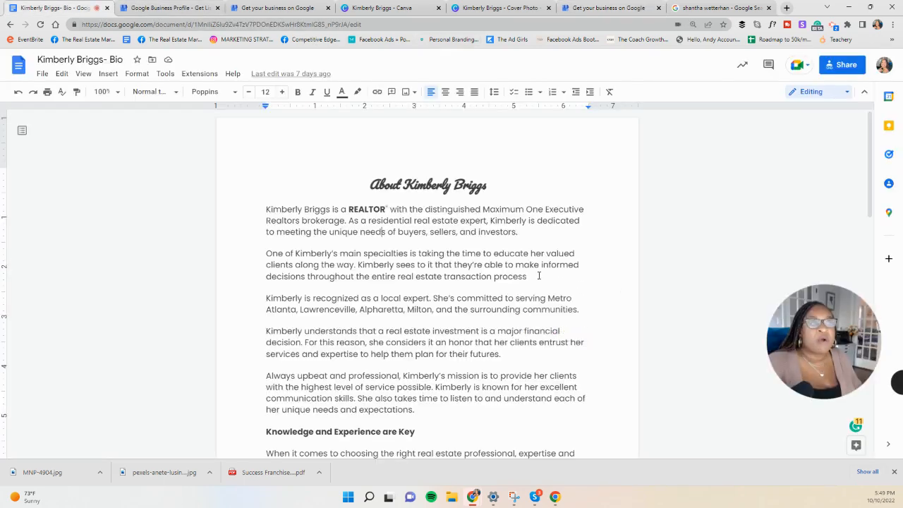
scroll(558, 275, "down", 2)
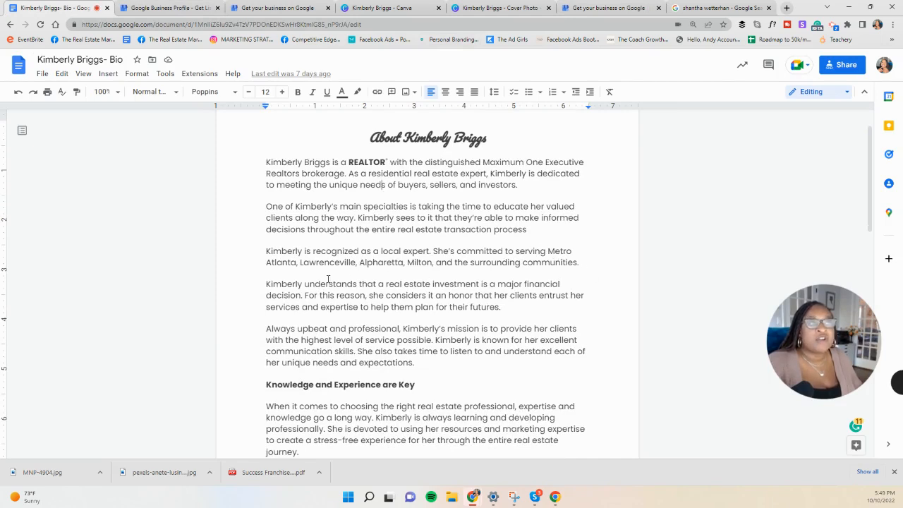
left_click_drag(433, 252, 587, 273)
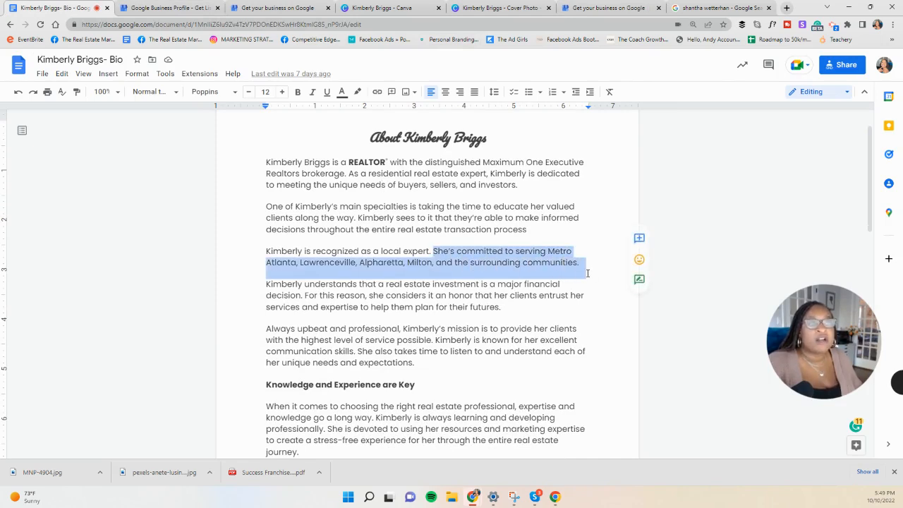
Step: Return to Business Profile Manager and add Atlanta, Lawrenceville, Alpharetta and Milton, all in GA, USA, as service areas, and continue
left_click(618, 8)
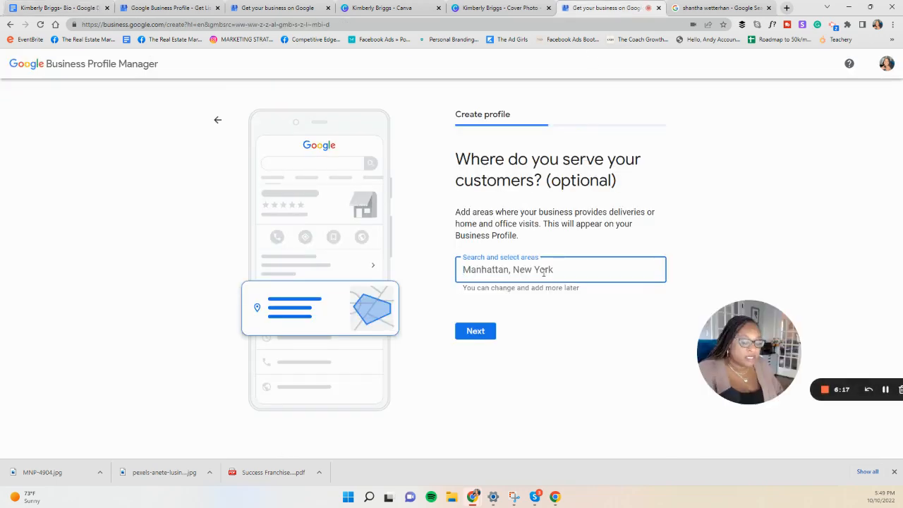
type("Atlanta")
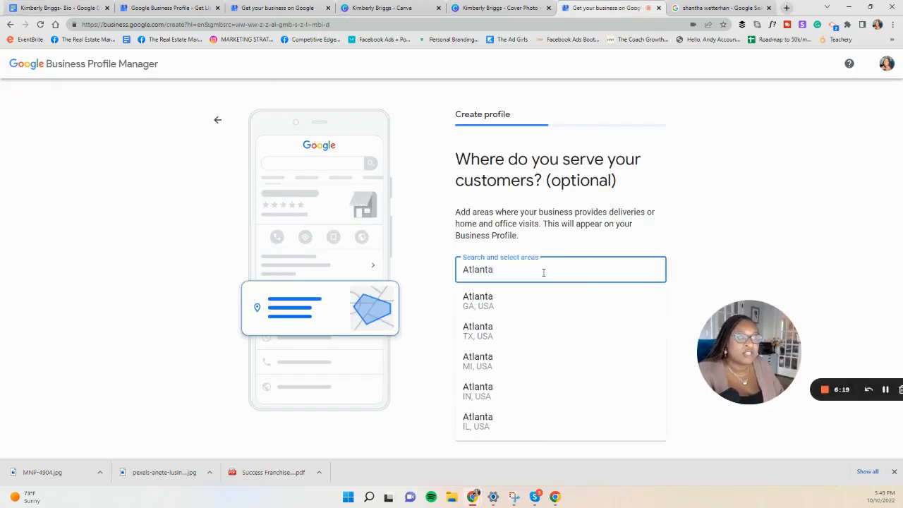
left_click(512, 302)
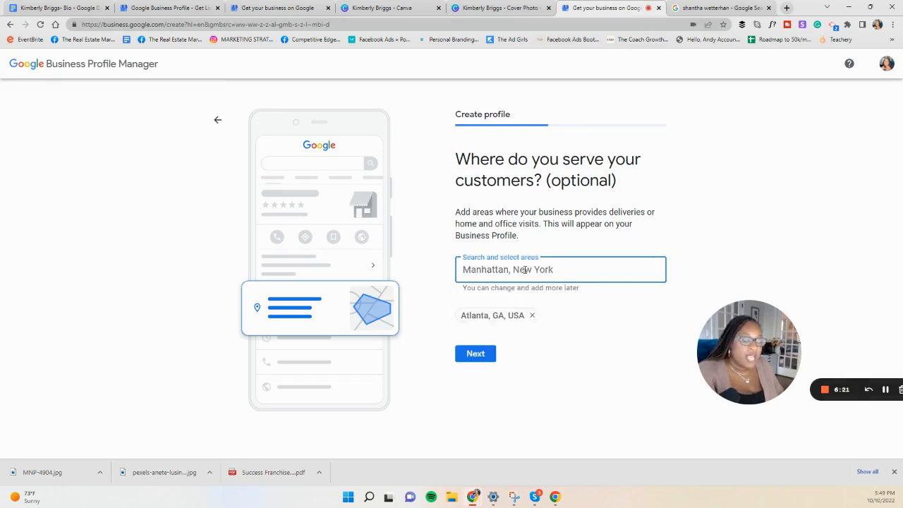
type("Law")
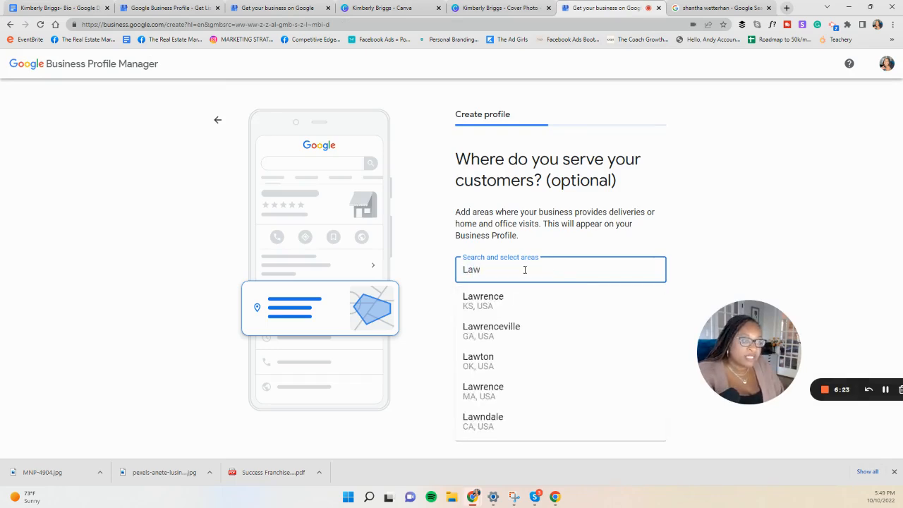
left_click(531, 321)
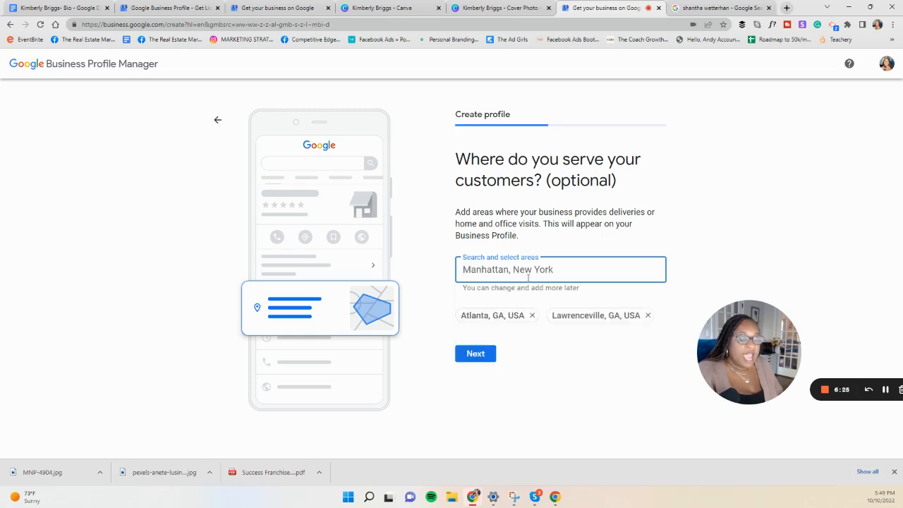
type("Alpha")
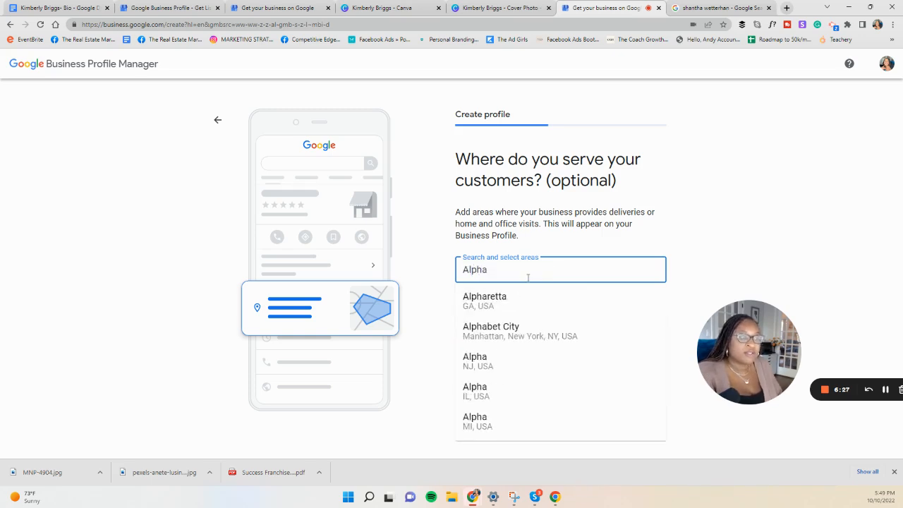
left_click(504, 302)
type("Milton")
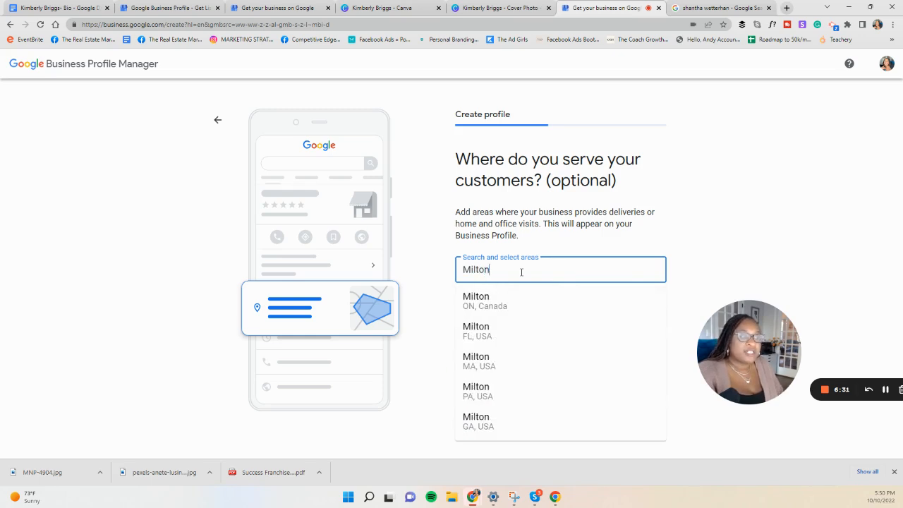
left_click(465, 424)
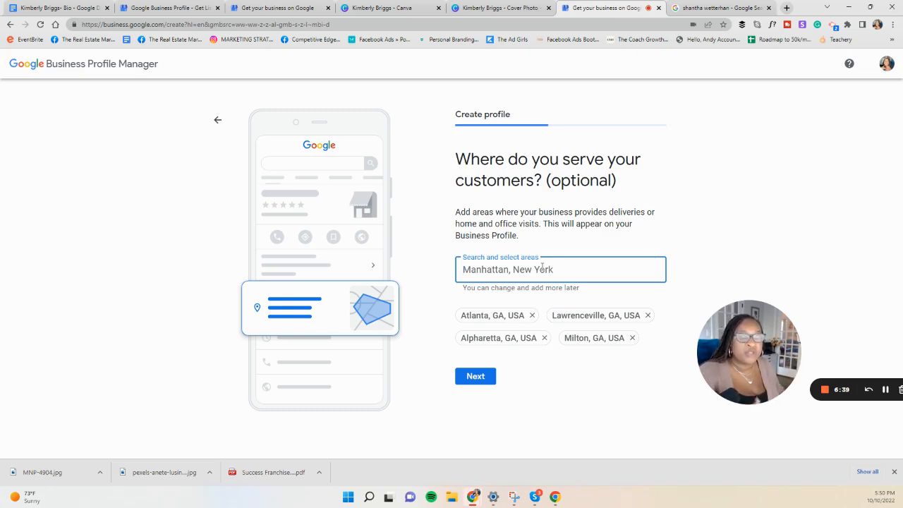
left_click(477, 377)
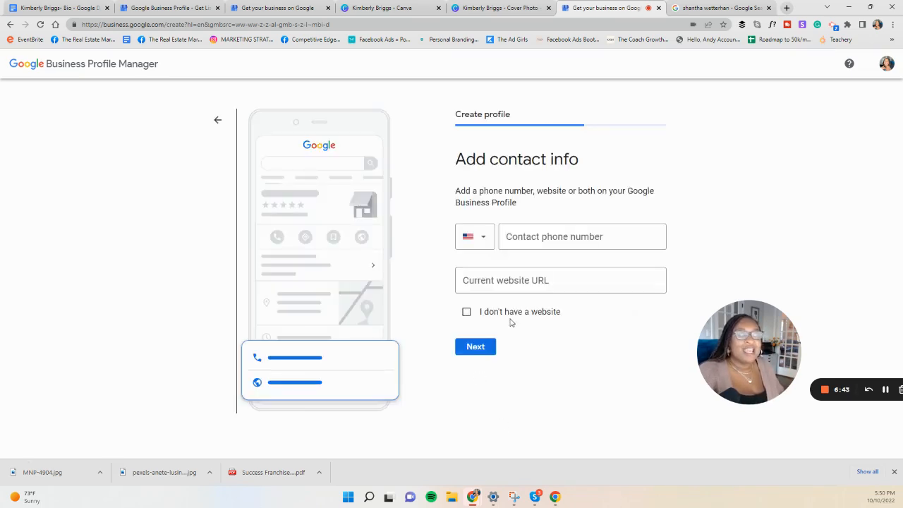
Step: Switch to the Canva cover photo and copy the first of the two phone numbers in the contact line
left_click(489, 10)
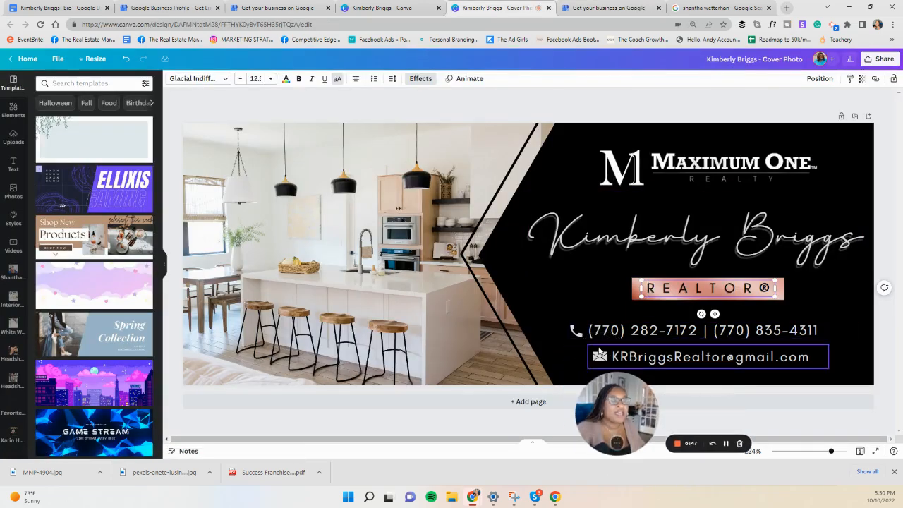
left_click(589, 331)
left_click(590, 330)
left_click_drag(590, 330, 697, 330)
right_click(698, 331)
left_click(715, 182)
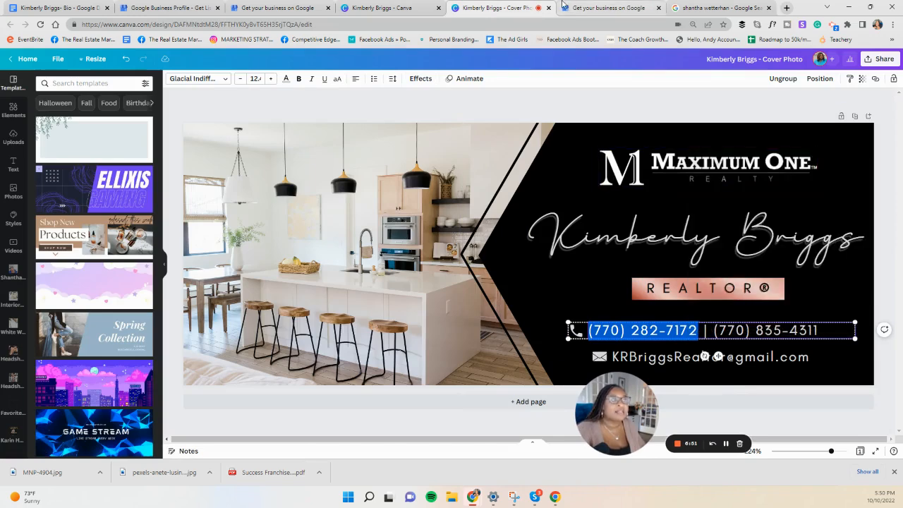
Step: Return to Business Profile Manager and paste the copied number as the contact phone number
left_click(608, 8)
right_click(552, 243)
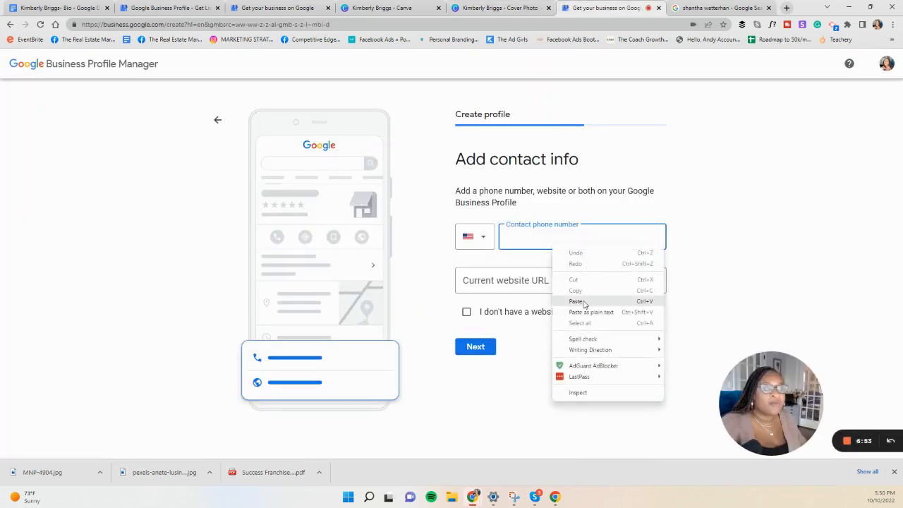
left_click(579, 299)
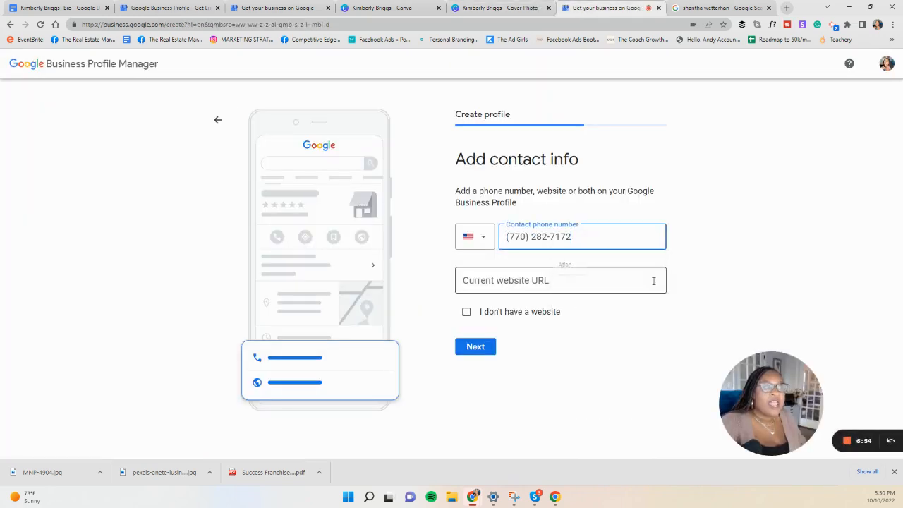
Step: Open the realtor's Instagram Landing Page design from the Canva project folder and copy its view-only link
left_click(498, 7)
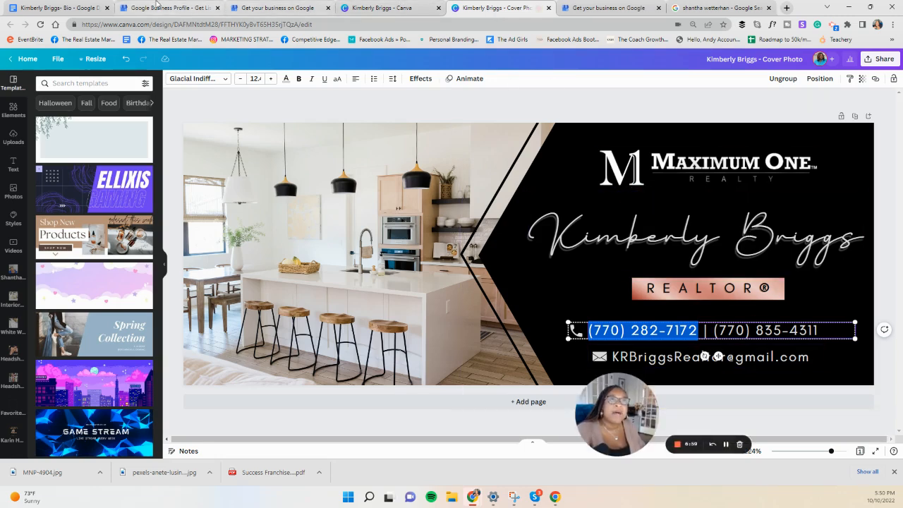
left_click(368, 12)
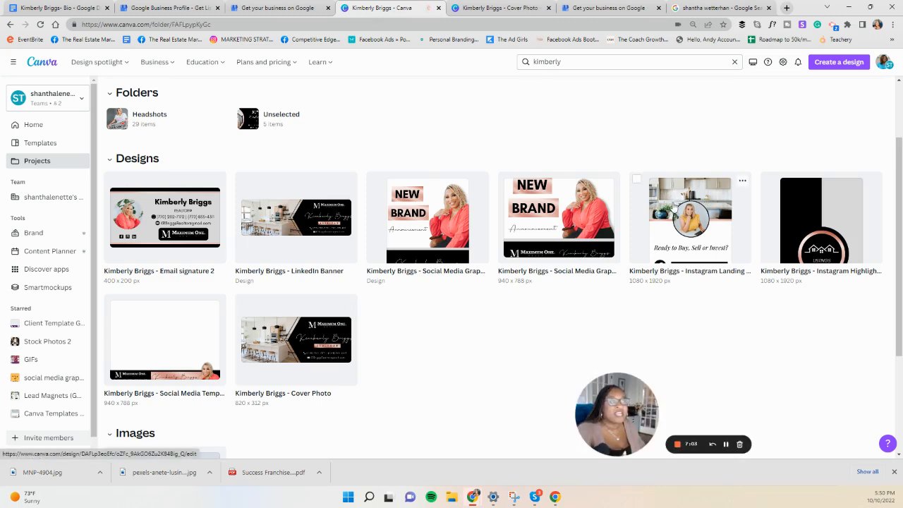
left_click(677, 192)
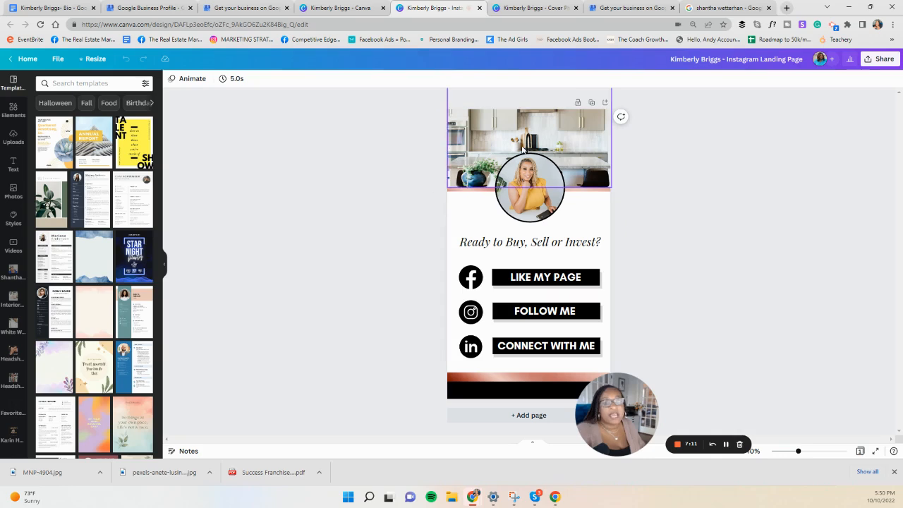
left_click(876, 59)
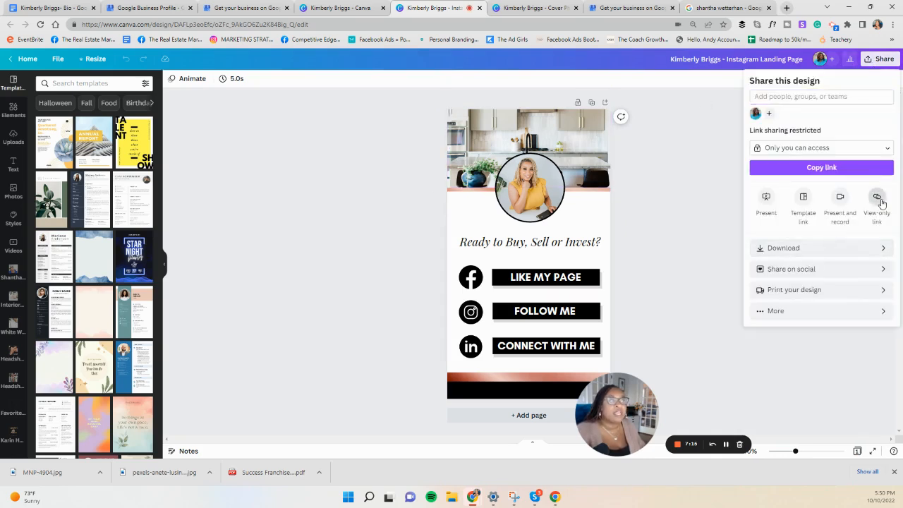
left_click(876, 198)
left_click(879, 146)
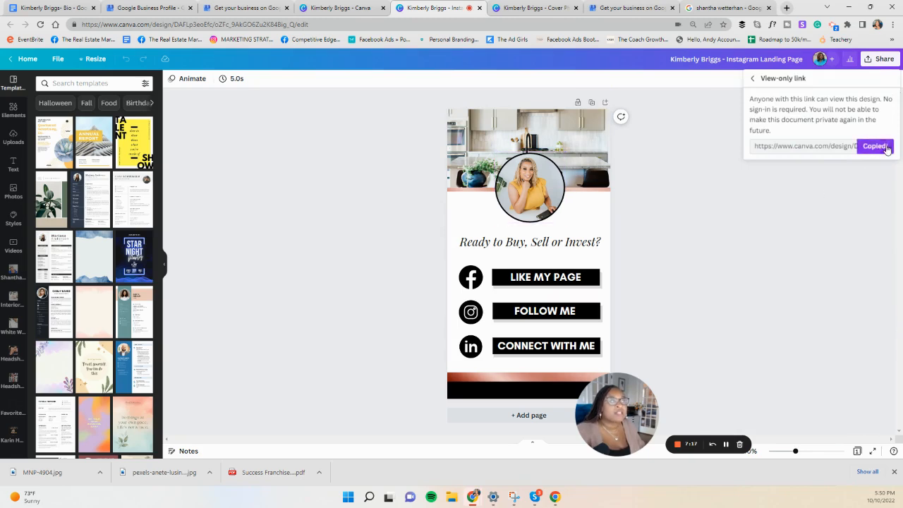
Step: Open bitly.com in a new browser tab and log in with the saved account credentials
left_click(788, 7)
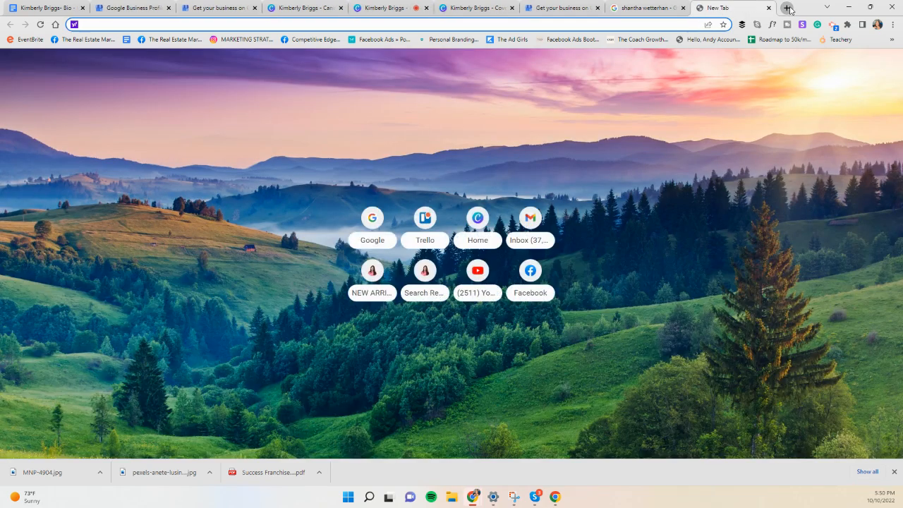
type("n\bitl")
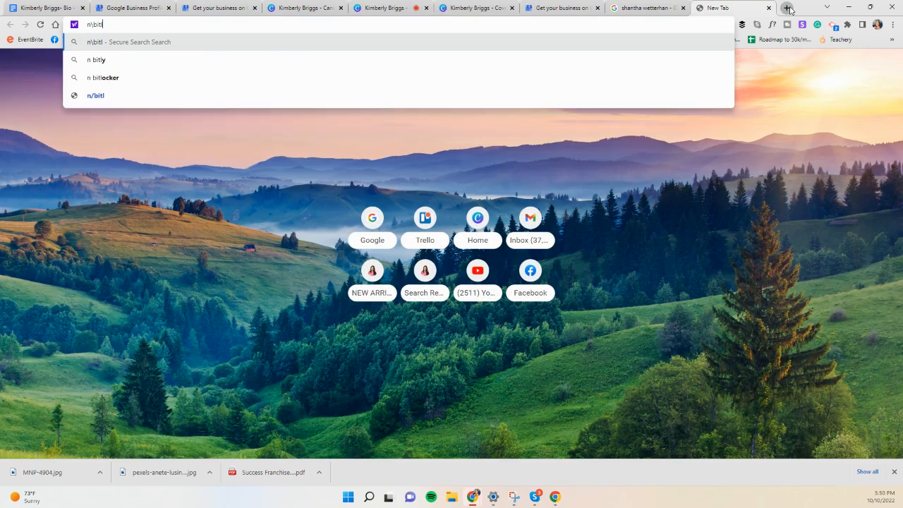
key("BackSpace")
key("BackSpace")
key("BackSpace")
key("BackSpace")
key("BackSpace")
key("BackSpace")
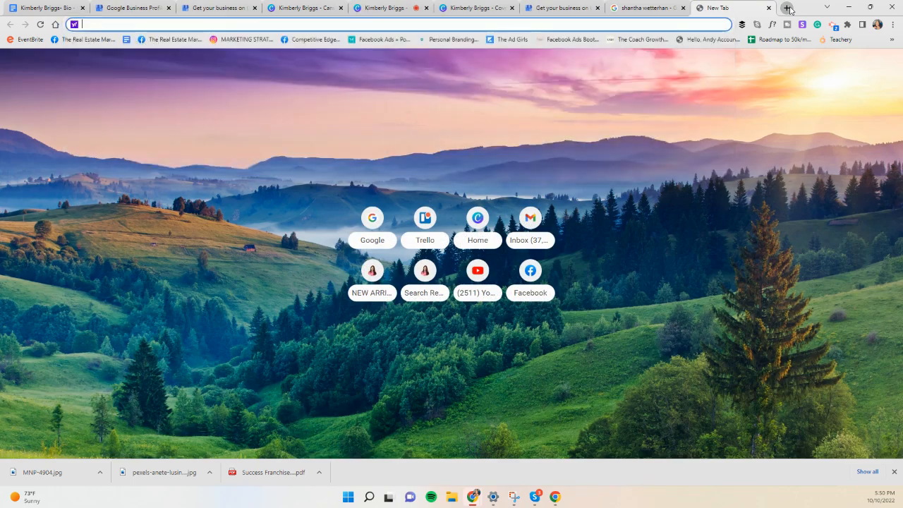
type("bitly")
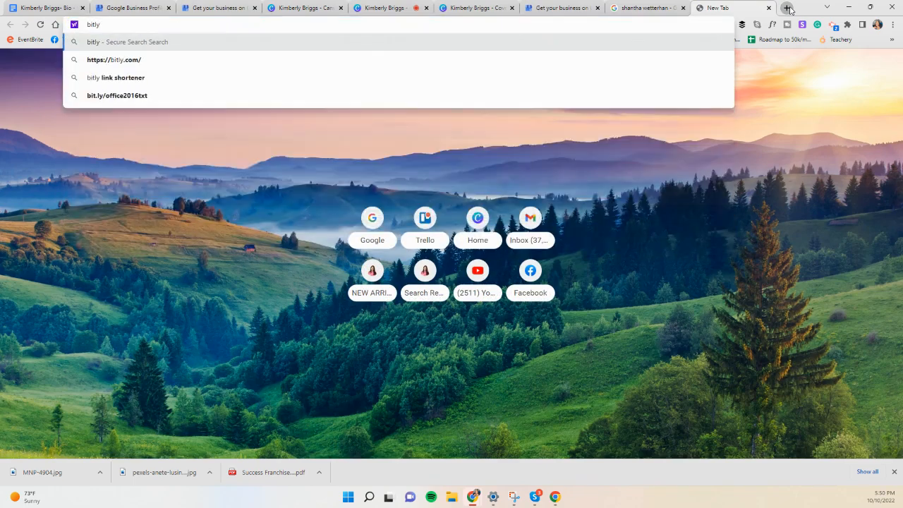
type(".com")
key("Return")
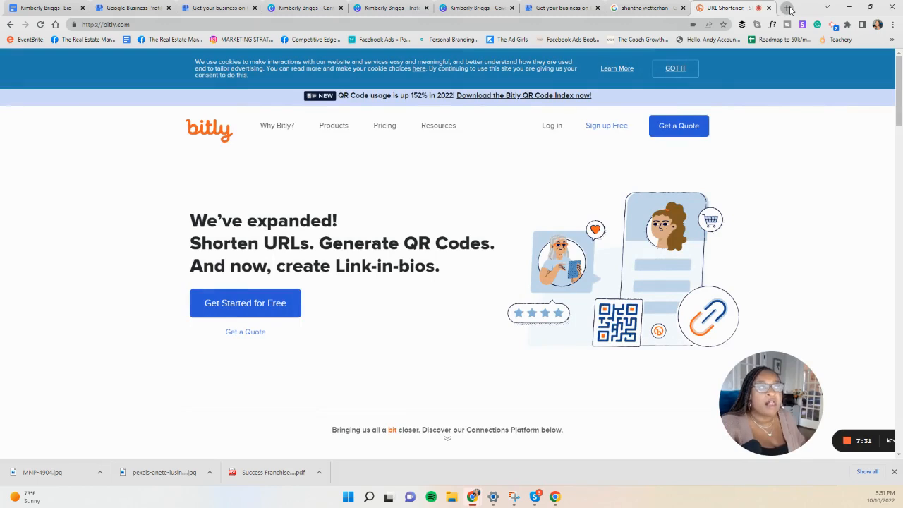
left_click(551, 130)
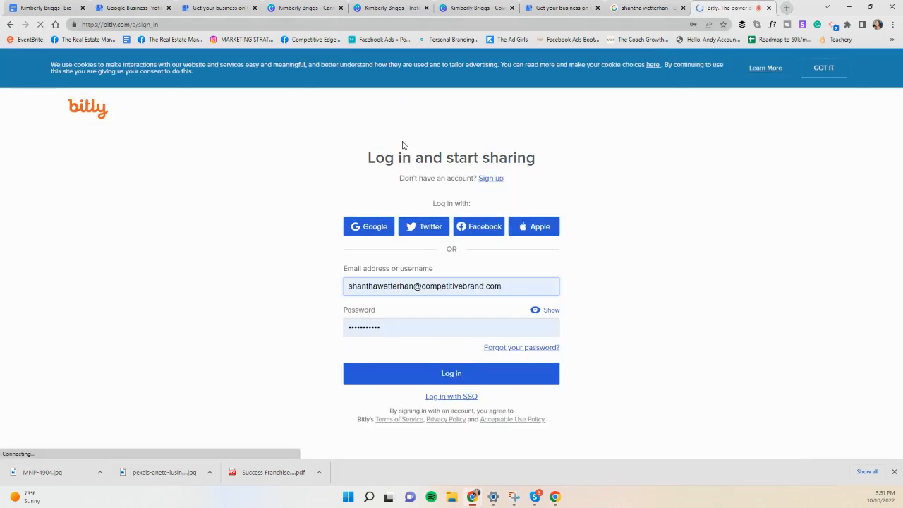
left_click(464, 373)
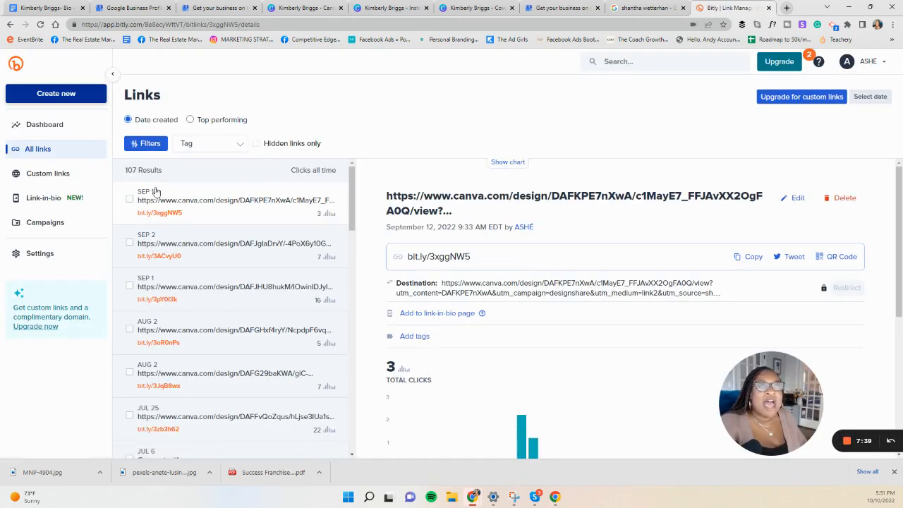
Step: Start a new Bitly link and paste the copied Canva view-only address as its long URL
left_click(71, 94)
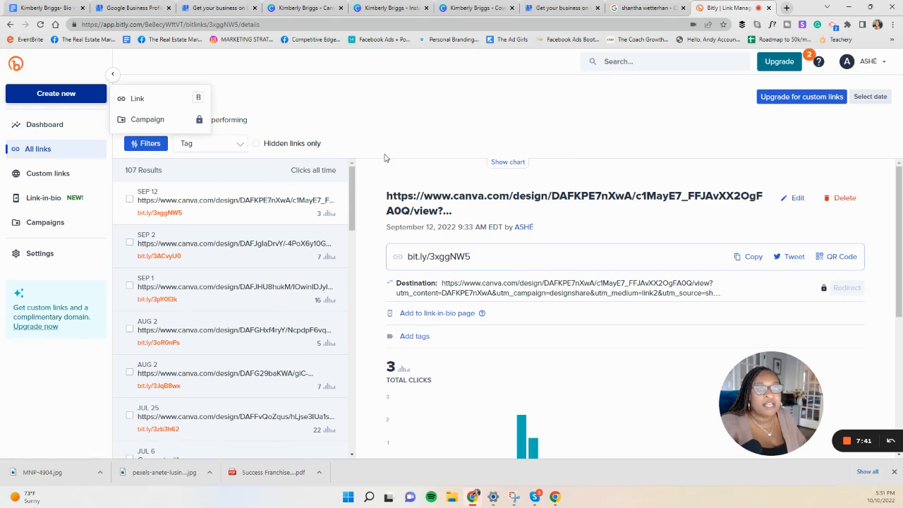
left_click(67, 95)
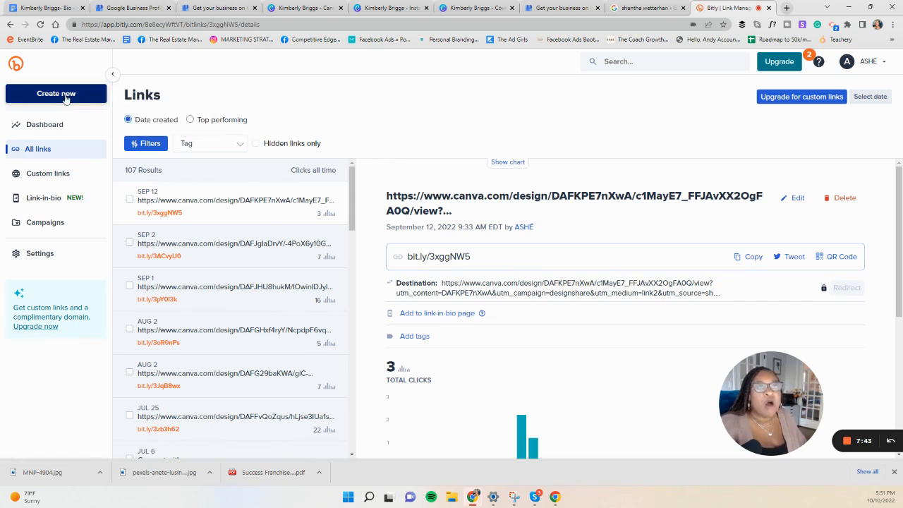
left_click(67, 95)
left_click(138, 100)
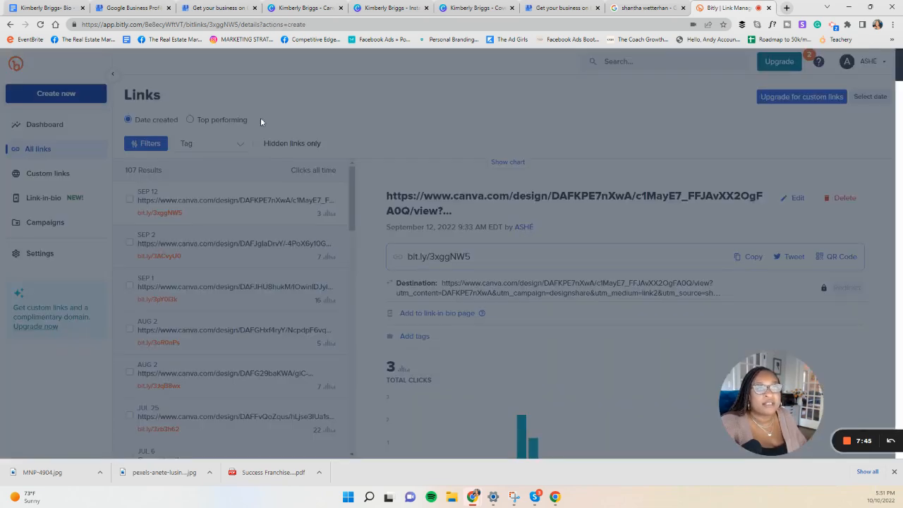
right_click(814, 136)
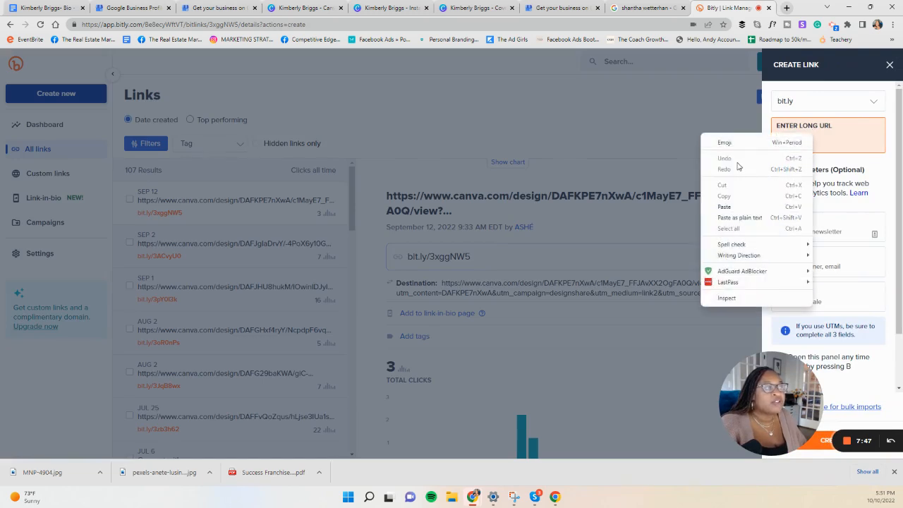
left_click(723, 206)
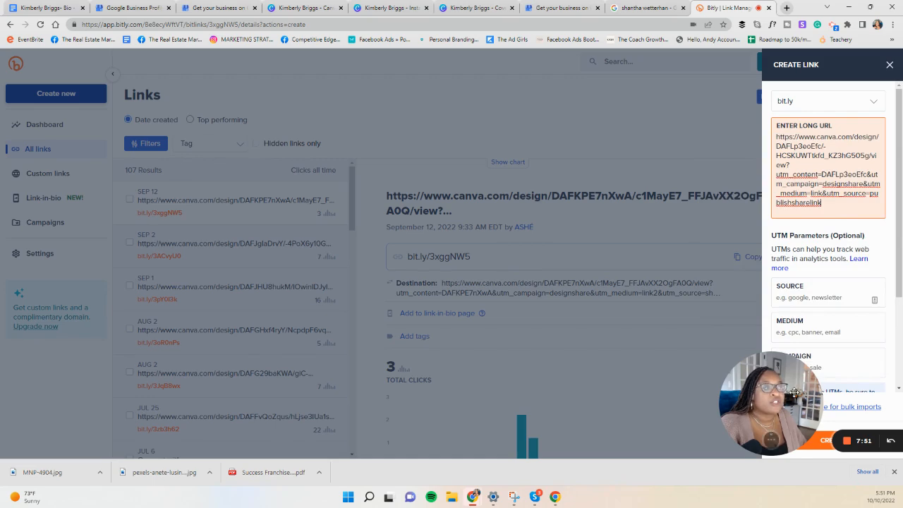
left_click_drag(772, 424, 572, 421)
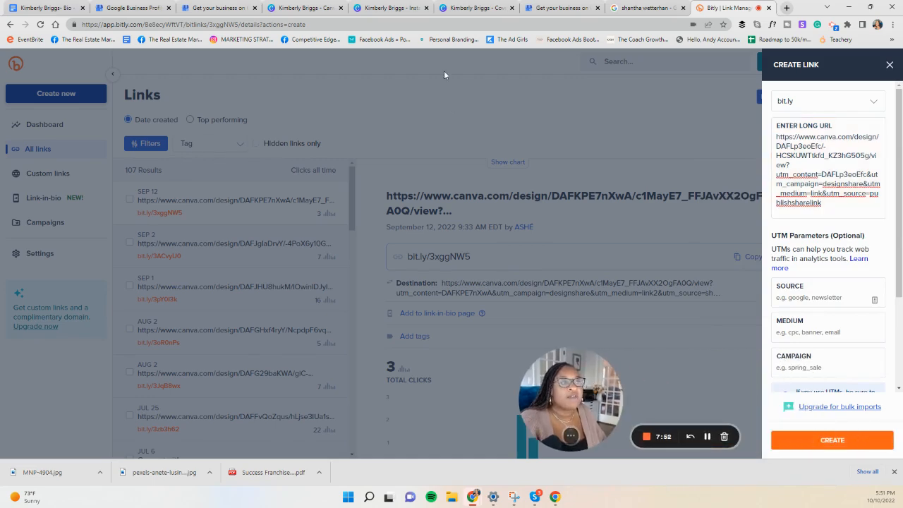
Step: Switch to the Instagram Landing Page design in Canva and review its view-only link sharing option
left_click(466, 10)
left_click(396, 10)
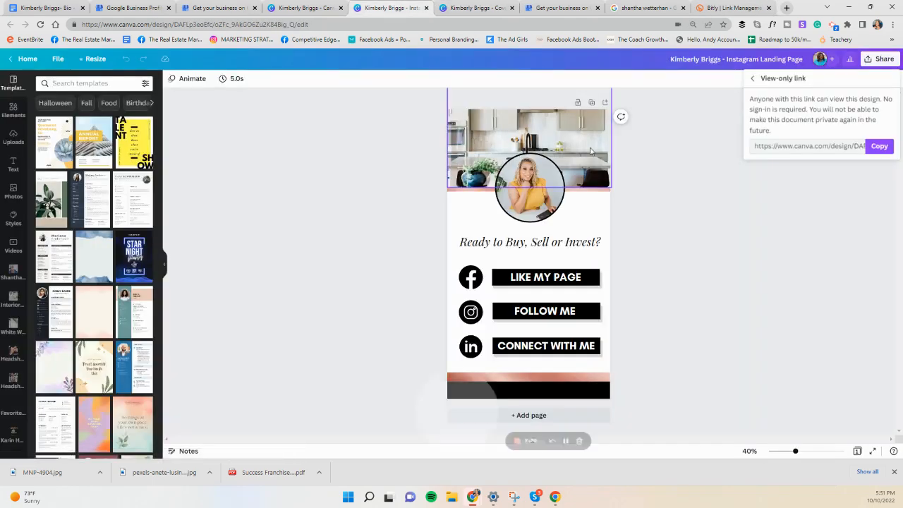
left_click(881, 59)
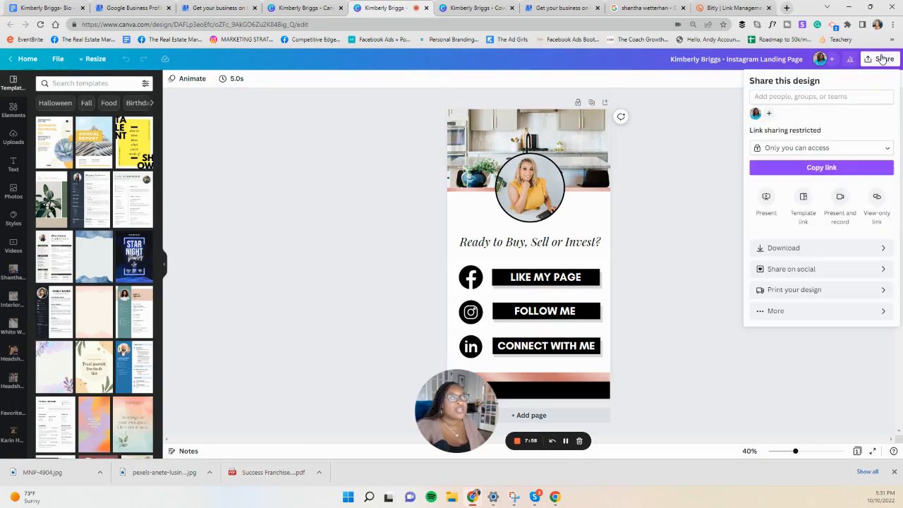
left_click(876, 199)
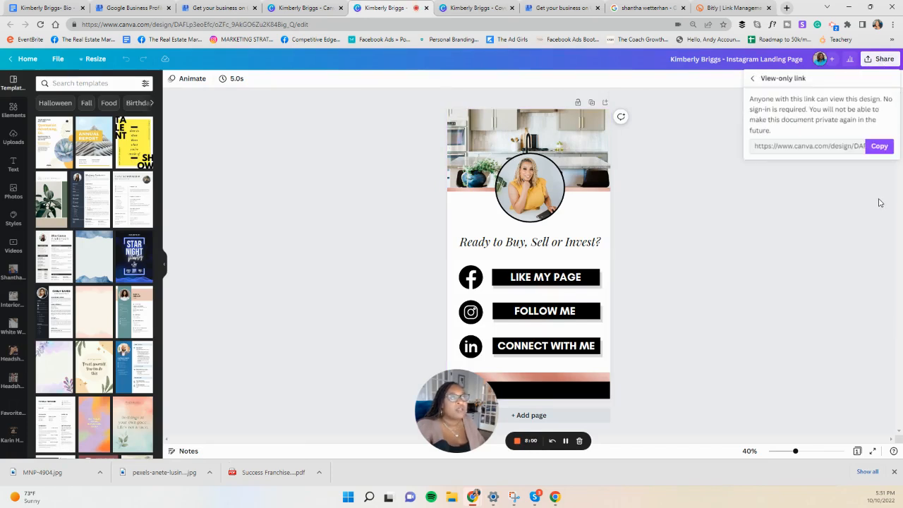
Step: Return to Bitly, create the shortened link for the Canva landing page and copy it
left_click(730, 8)
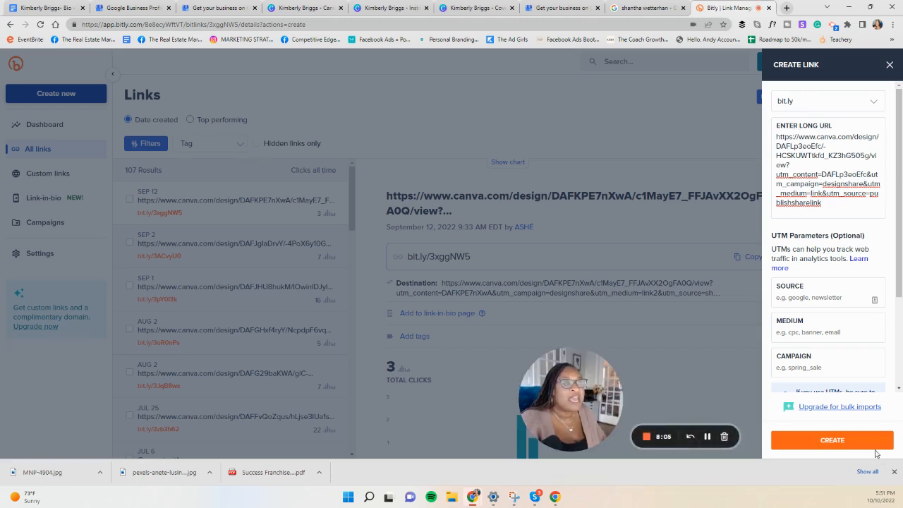
left_click(848, 442)
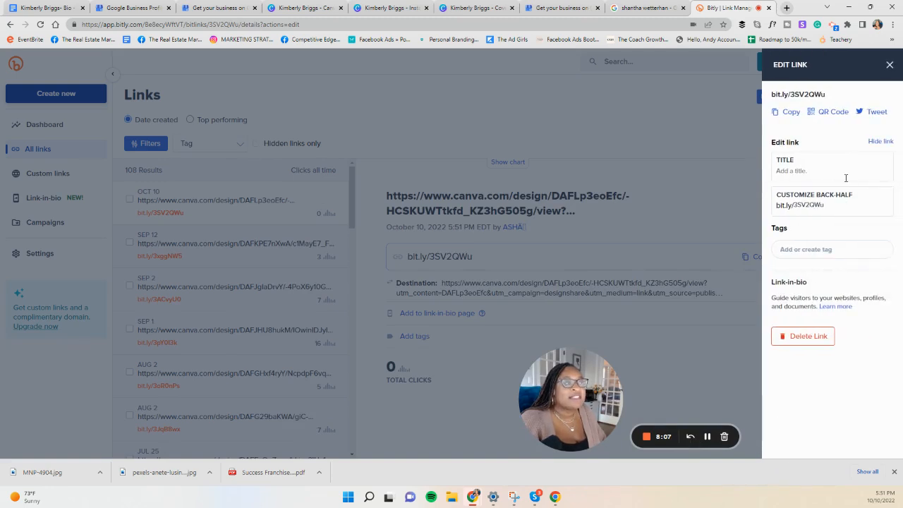
left_click(789, 113)
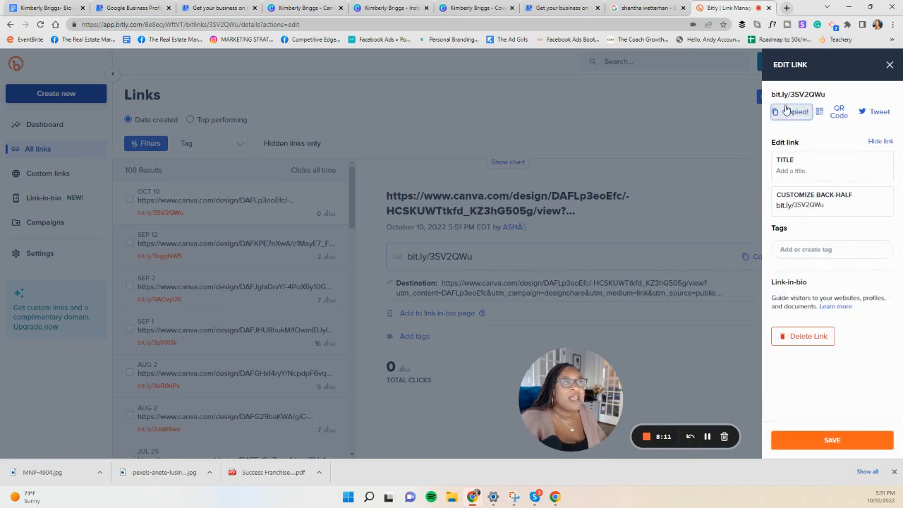
Step: Switch to Business Profile Manager, paste the short link as the current website URL and submit the contact info
left_click(559, 8)
left_click(503, 281)
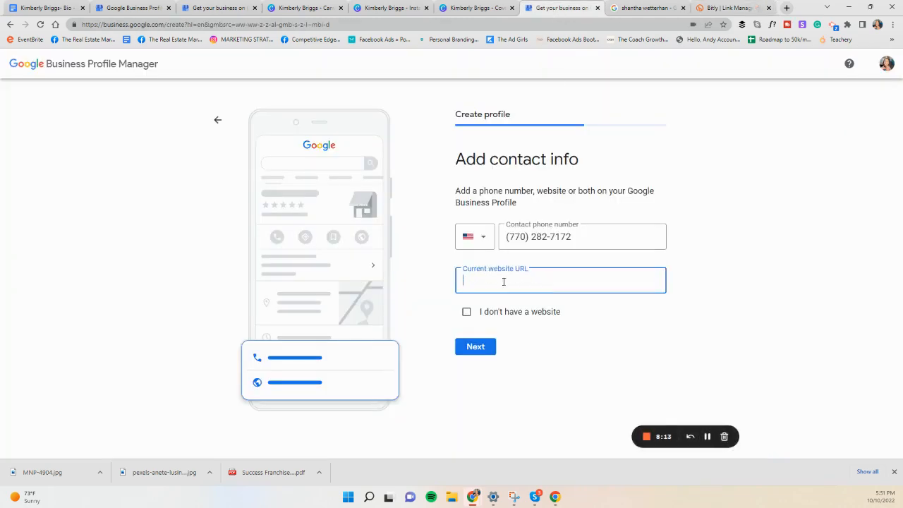
right_click(504, 282)
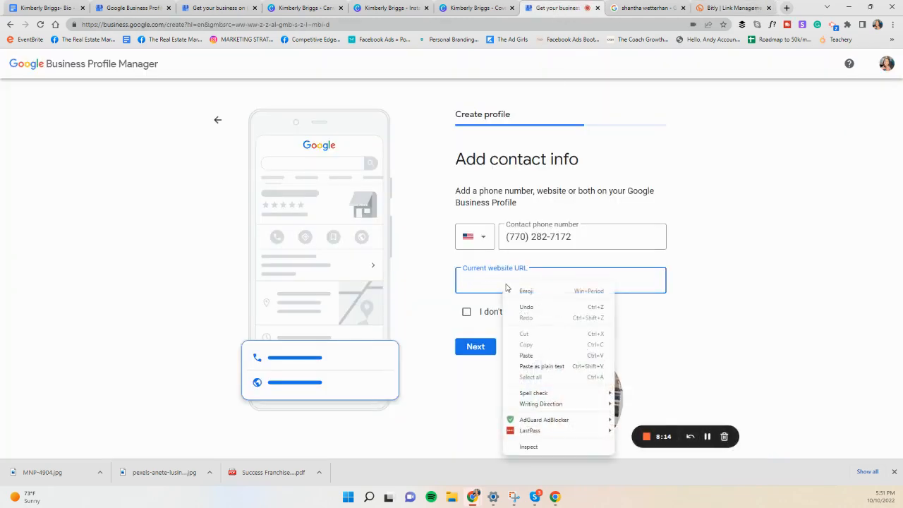
left_click(532, 356)
left_click_drag(572, 406, 803, 410)
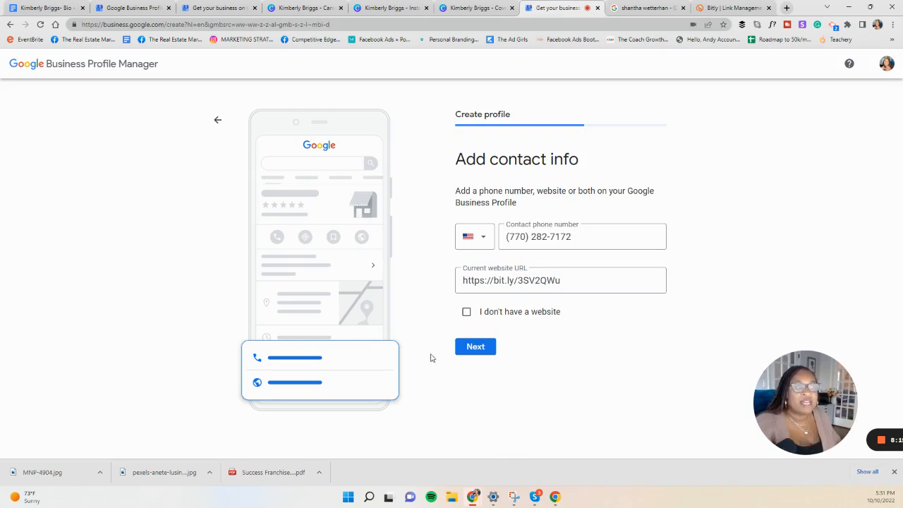
left_click(476, 346)
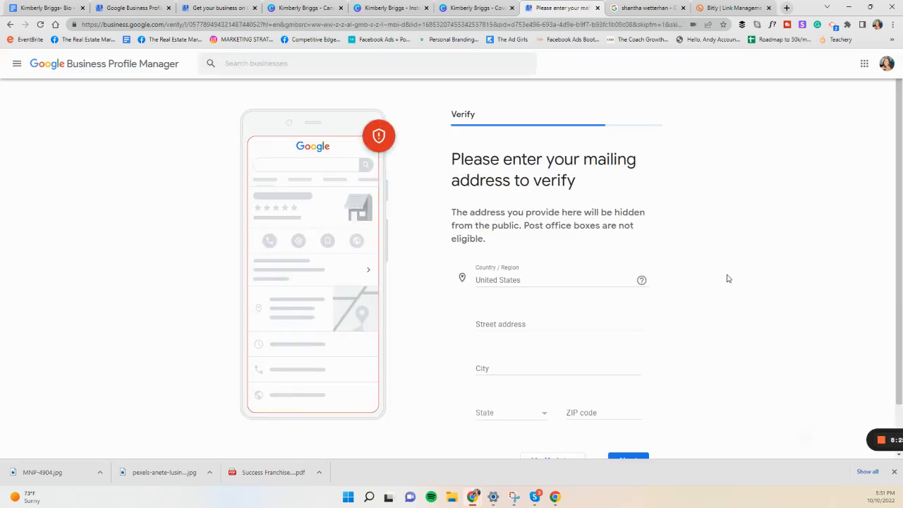
Step: Review the empty mailing address form and postpone the verification with the Verify later option
scroll(534, 266, "down", 1)
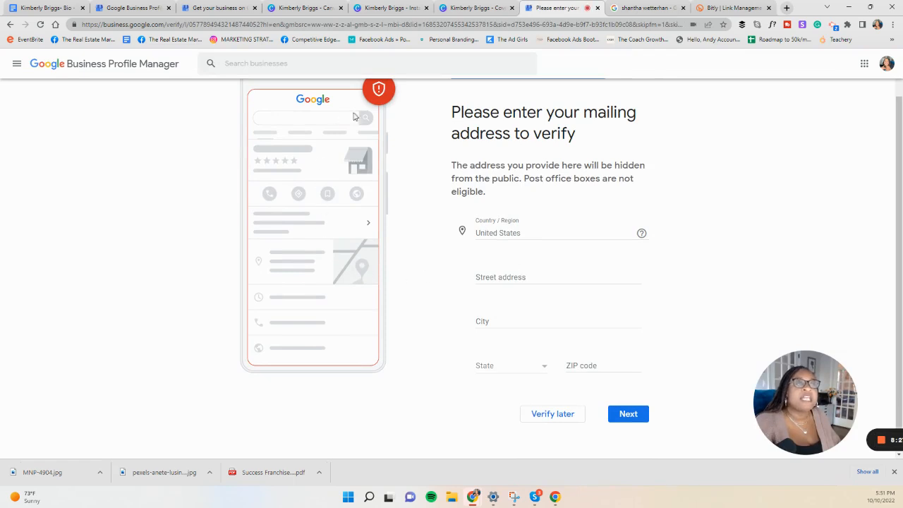
scroll(419, 102, "up", 1)
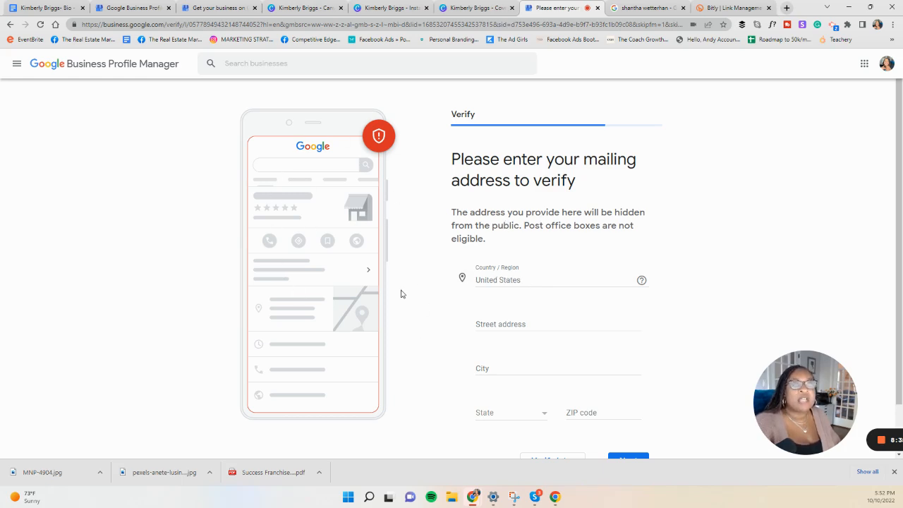
scroll(465, 278, "down", 1)
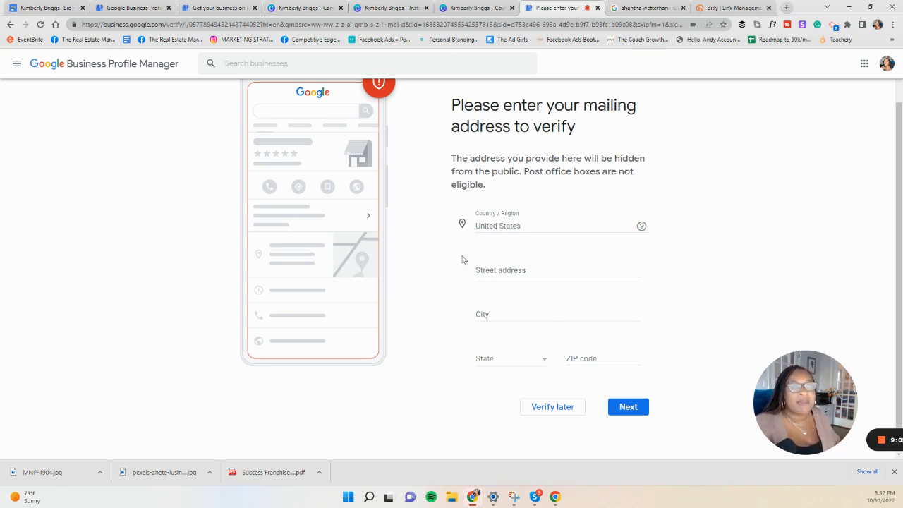
left_click(630, 408)
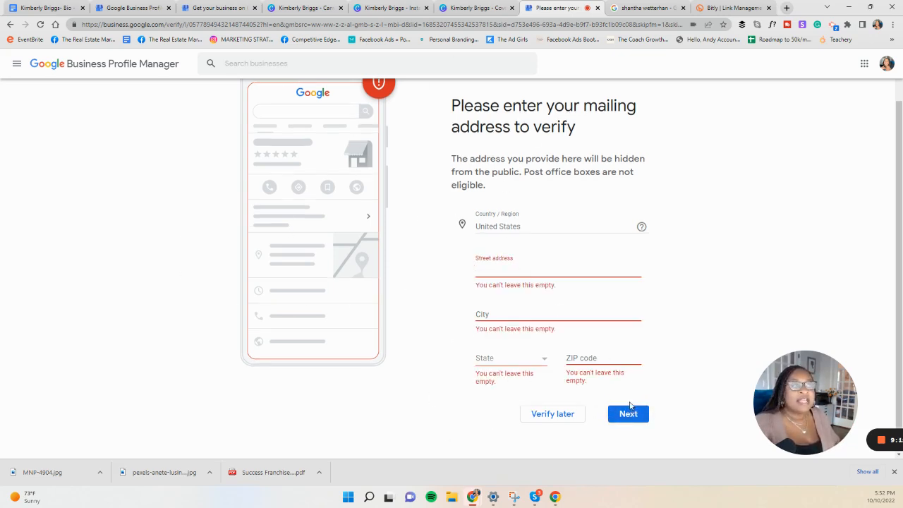
left_click(556, 414)
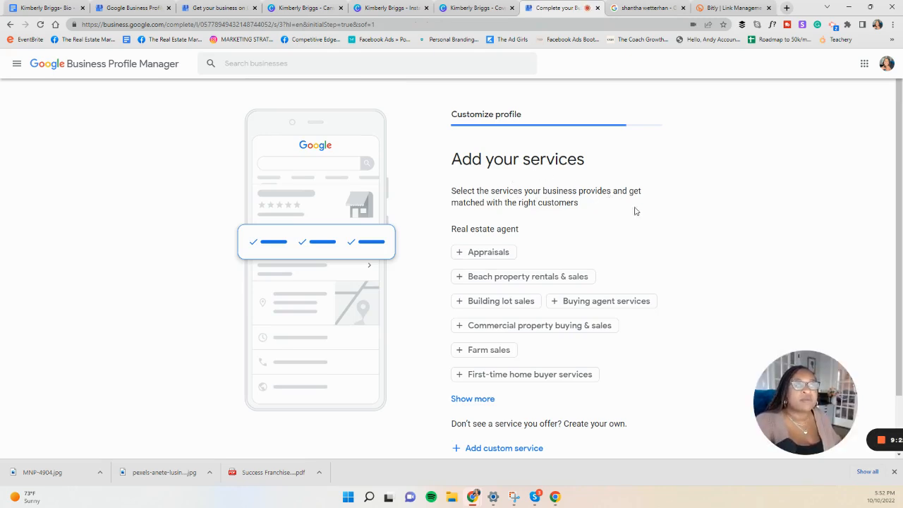
Step: Add First-time home buyer services and, by searching custom services for "real", Real estate investing to the profile's services
scroll(649, 209, "down", 1)
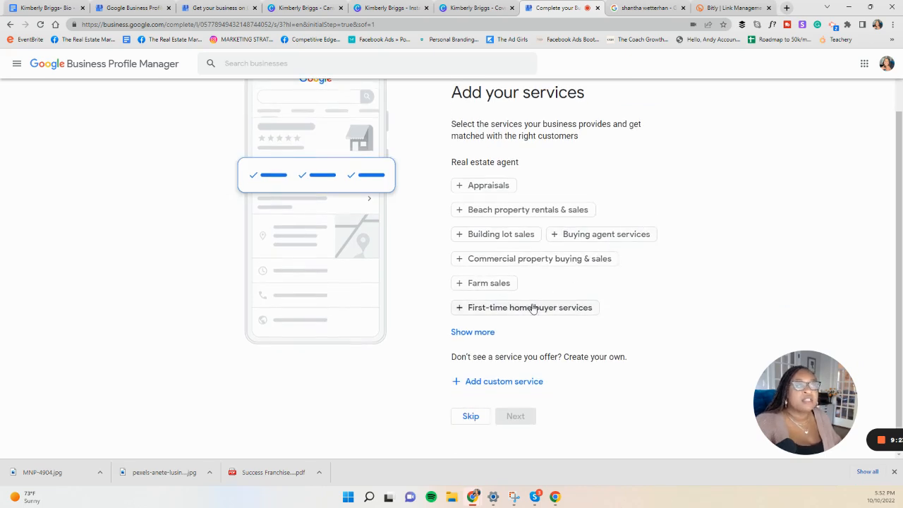
left_click(533, 308)
left_click(490, 381)
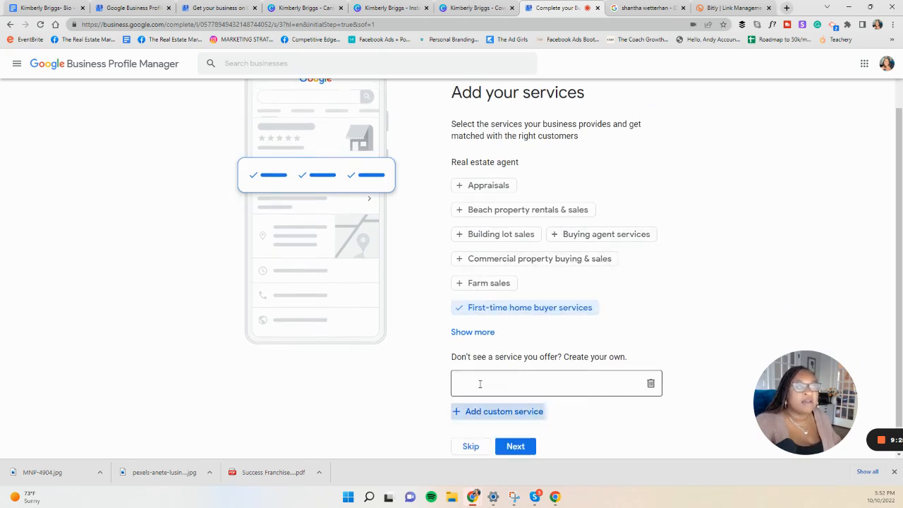
type("real")
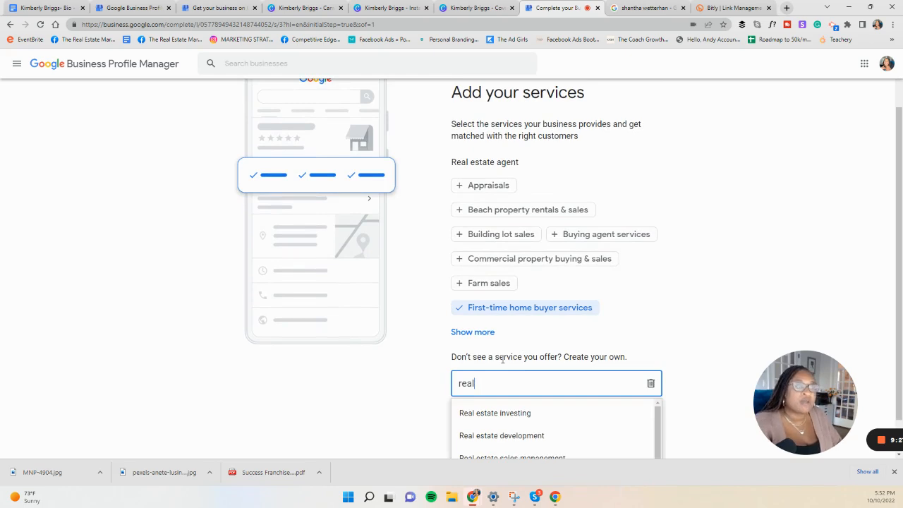
left_click(522, 415)
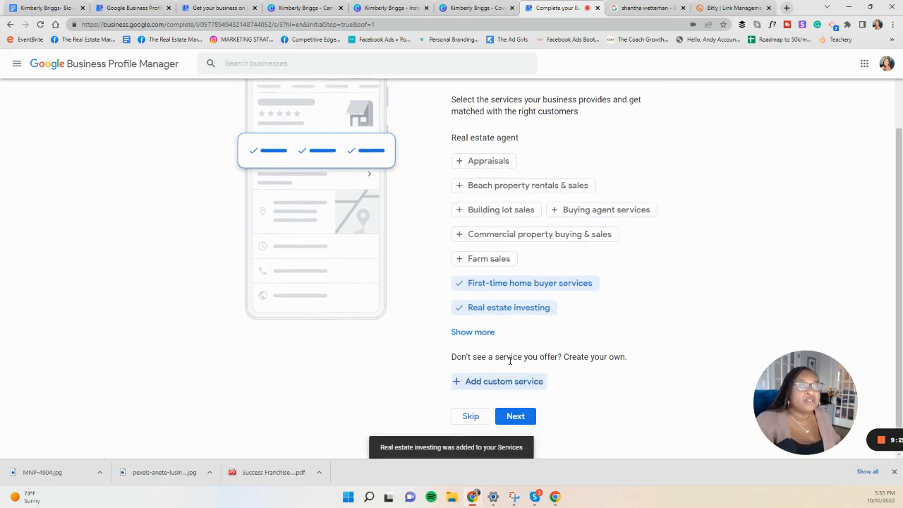
Step: Enter "realtor" as another custom service and choose the suggestion Real estate sales management
left_click(504, 385)
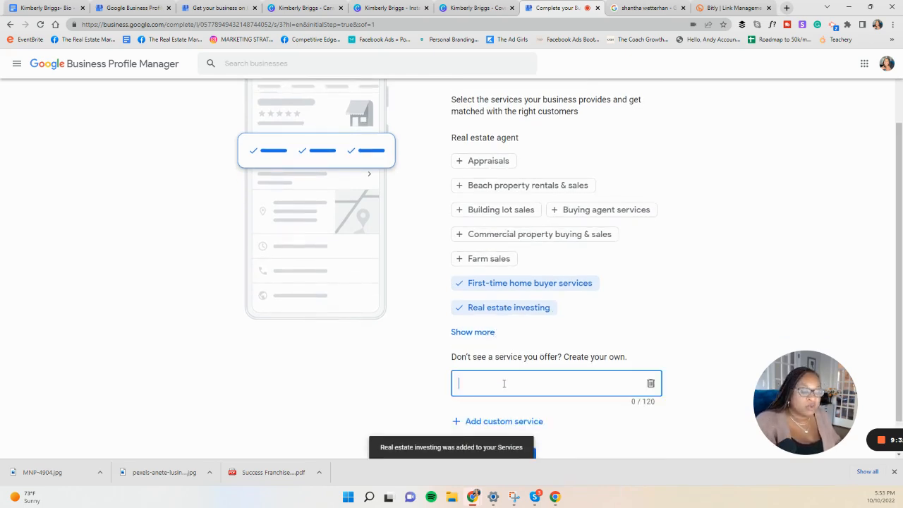
type("realtor")
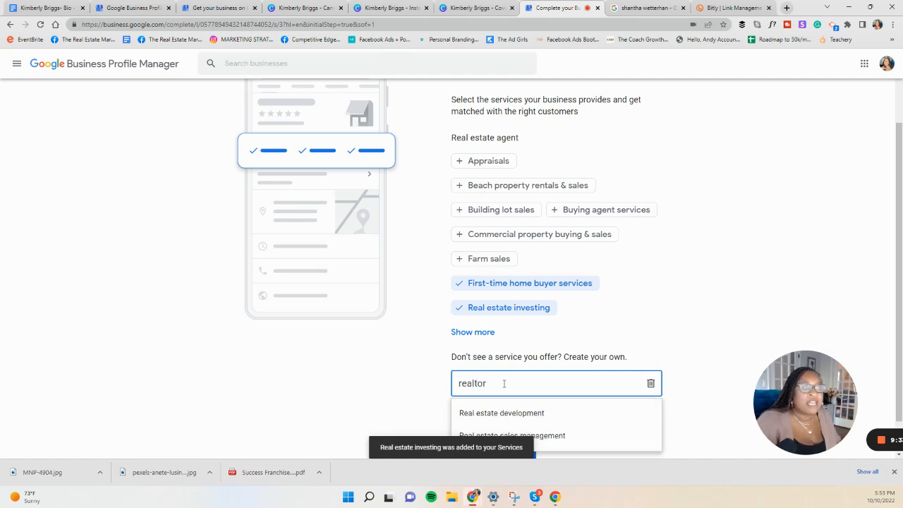
scroll(504, 383, "down", 1)
left_click(548, 397)
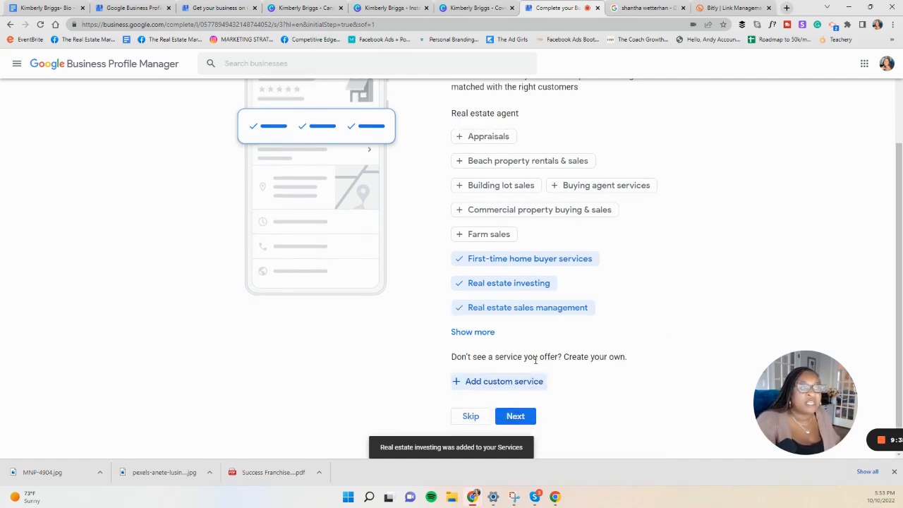
Step: Expand the full service list and select Luxury property buying & sales and New construction sales & leasing
left_click(476, 333)
scroll(599, 355, "down", 1)
left_click(555, 310)
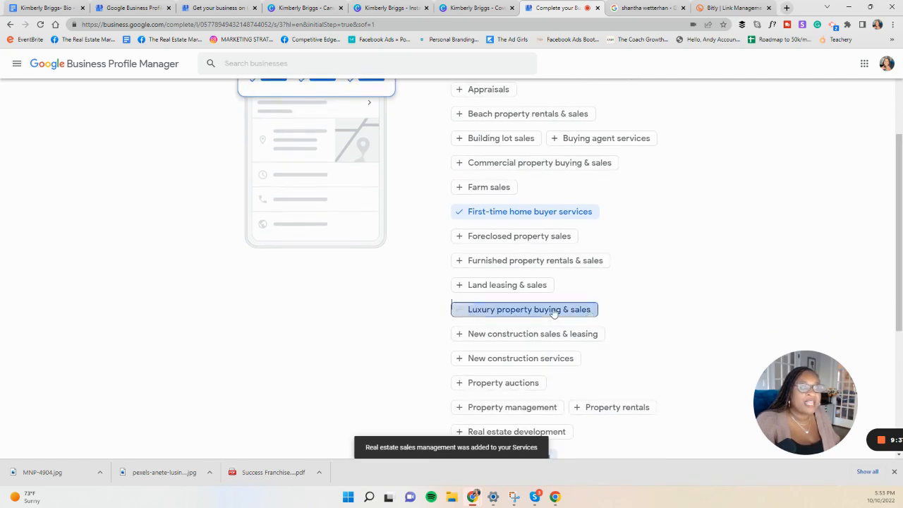
scroll(625, 328, "down", 1)
scroll(624, 329, "down", 1)
left_click(548, 241)
scroll(564, 257, "down", 1)
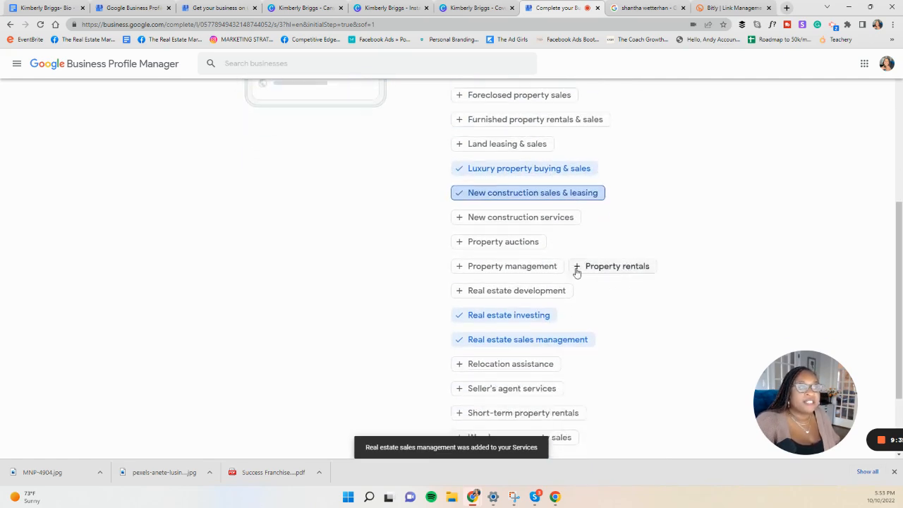
Step: Select Property management, Real estate development, Relocation assistance and Seller's agent services, and continue to the business hours
left_click(536, 265)
left_click(520, 290)
scroll(614, 306, "down", 1)
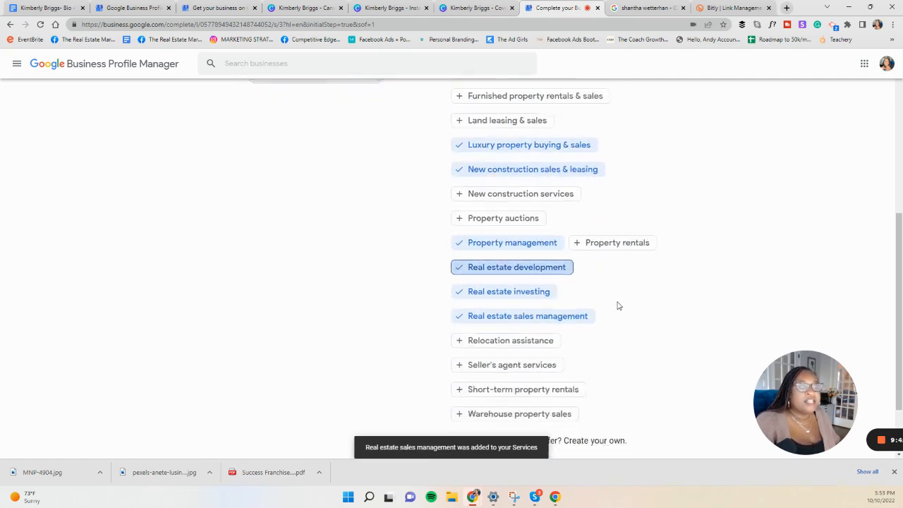
left_click(519, 257)
left_click(533, 282)
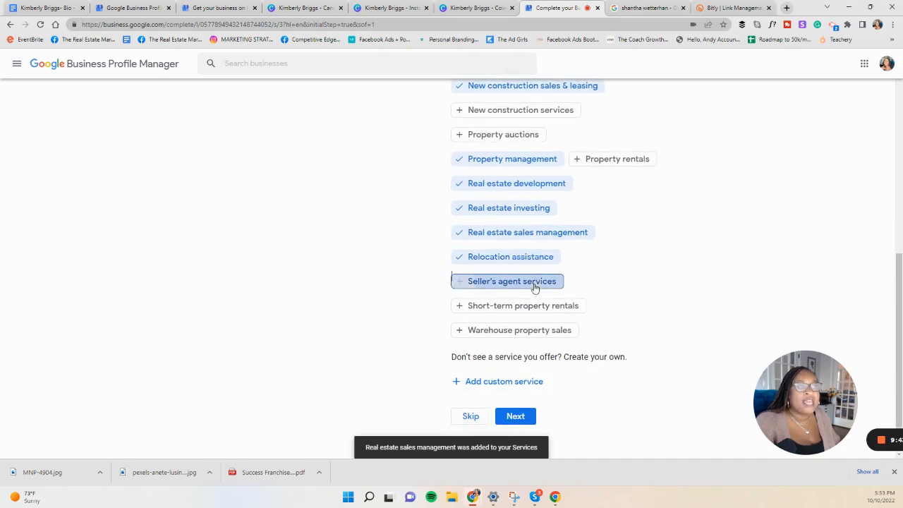
left_click(516, 417)
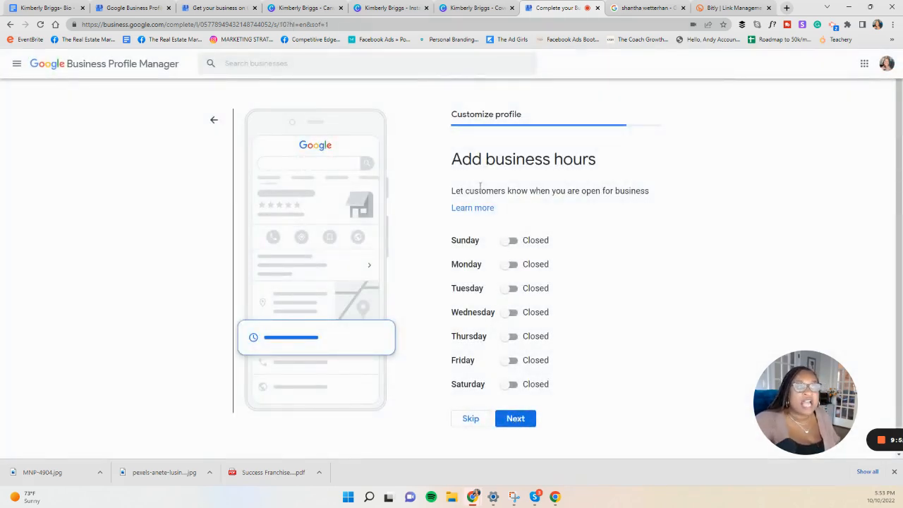
left_click_drag(452, 150, 615, 191)
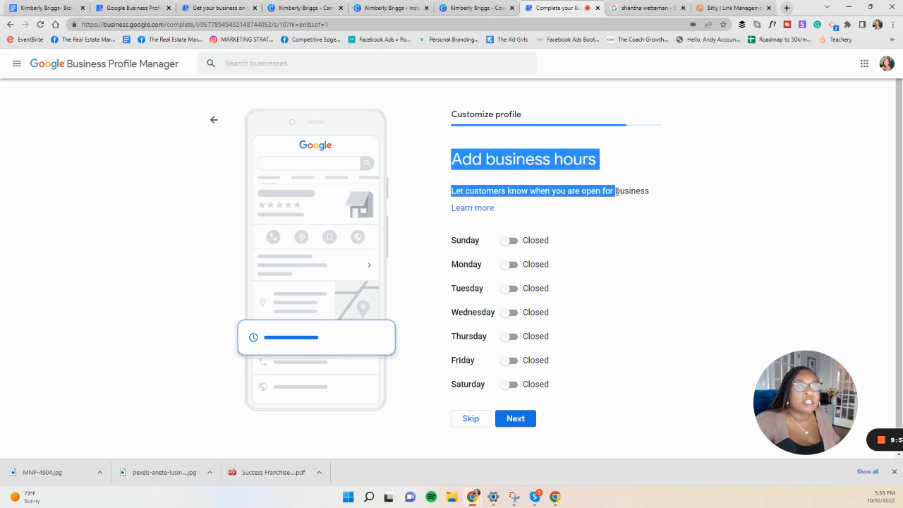
left_click(575, 229)
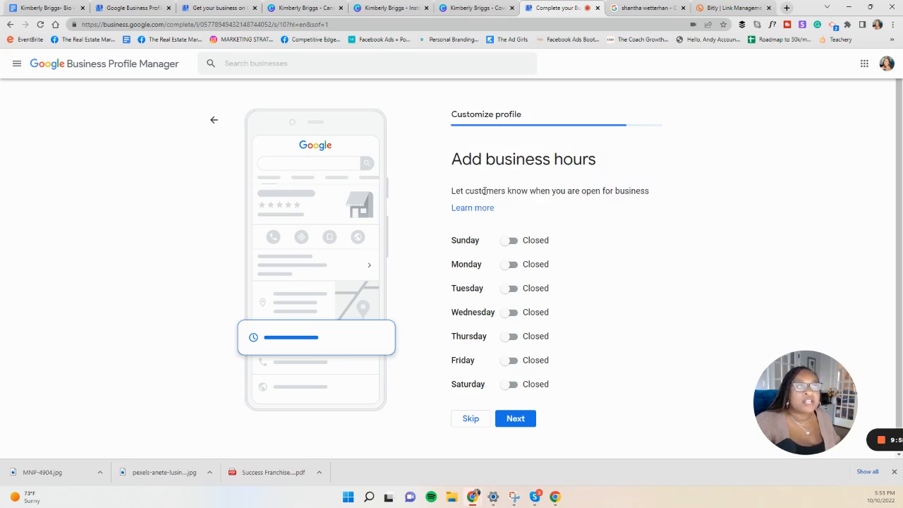
Step: Check the opening hours on the existing Competitive Edge profile and mark Monday through Friday as open in the new profile
left_click(645, 8)
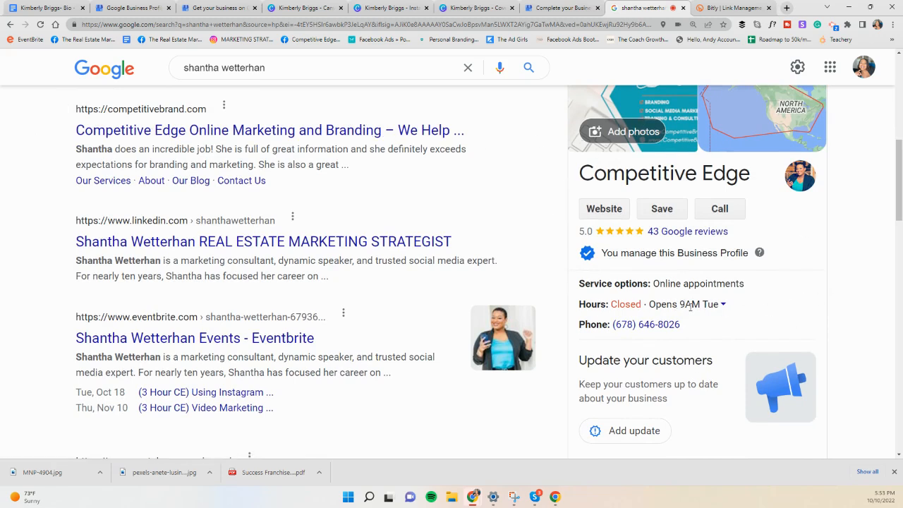
left_click(549, 8)
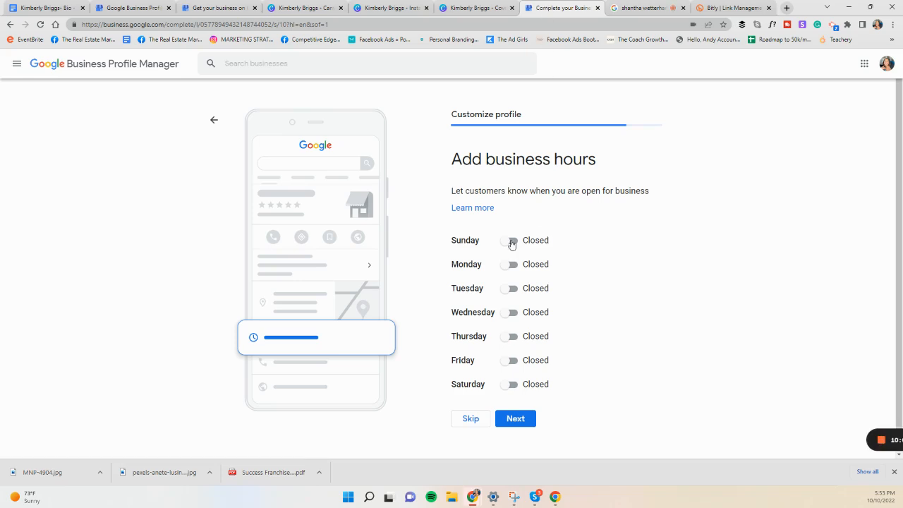
left_click(512, 267)
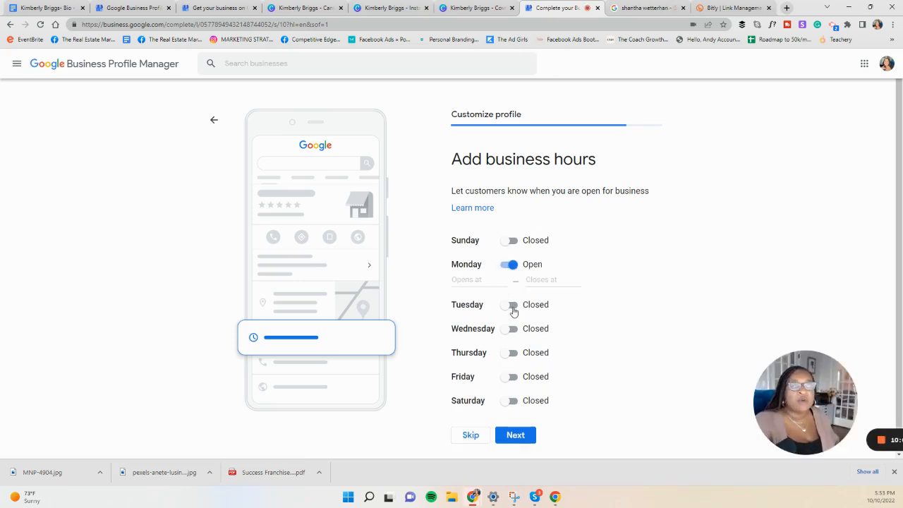
left_click(512, 308)
left_click(511, 345)
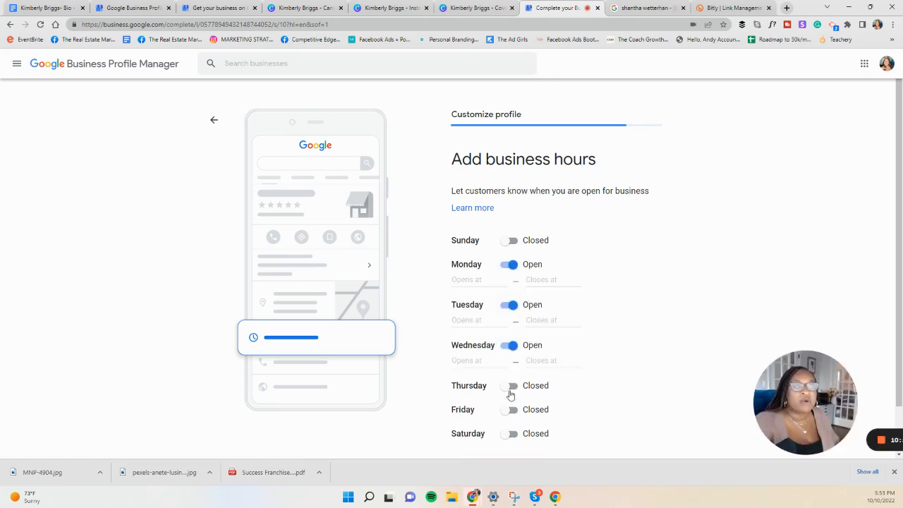
left_click(510, 387)
left_click(510, 427)
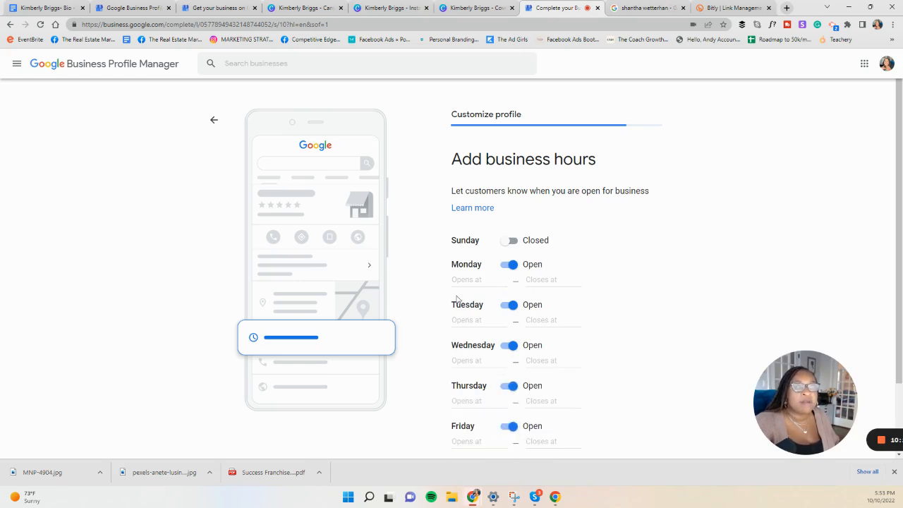
Step: Set the opening time for Monday and Tuesday to 8:00 AM
left_click(469, 281)
scroll(486, 338, "down", 5)
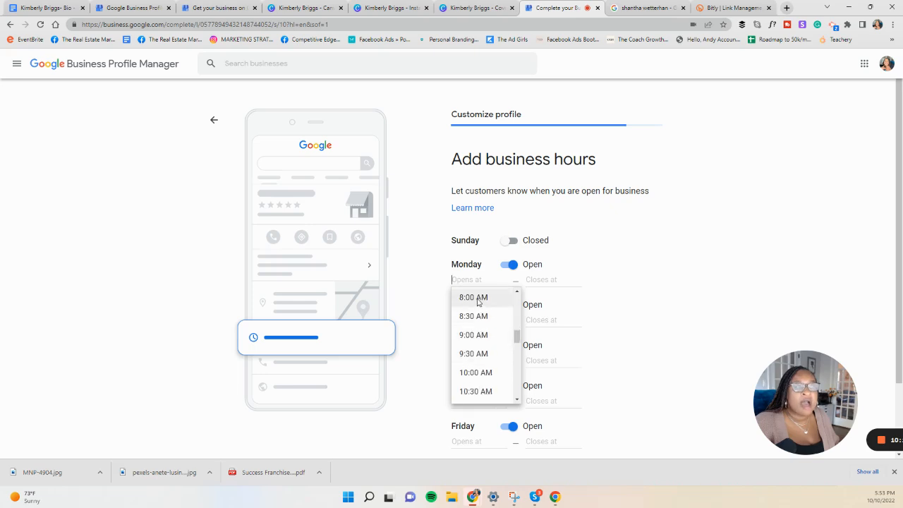
left_click(473, 297)
left_click(467, 323)
scroll(479, 369, "down", 5)
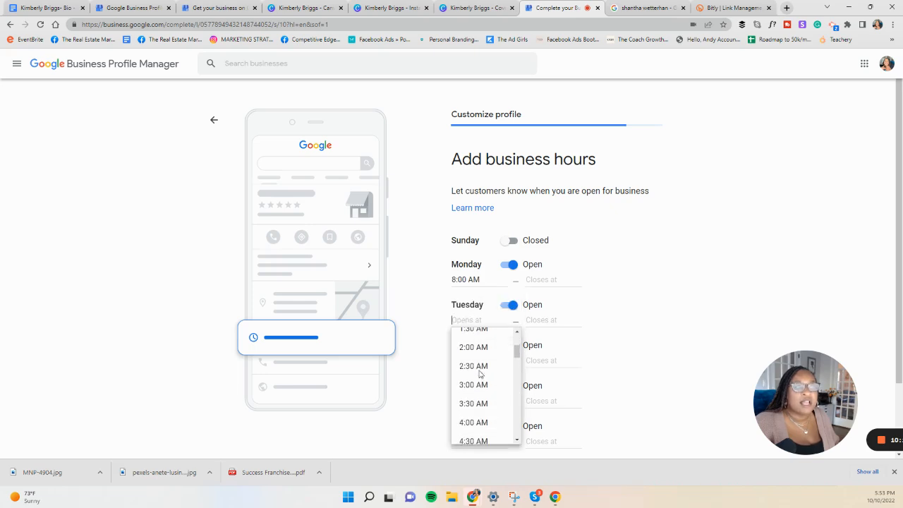
scroll(478, 374, "down", 1)
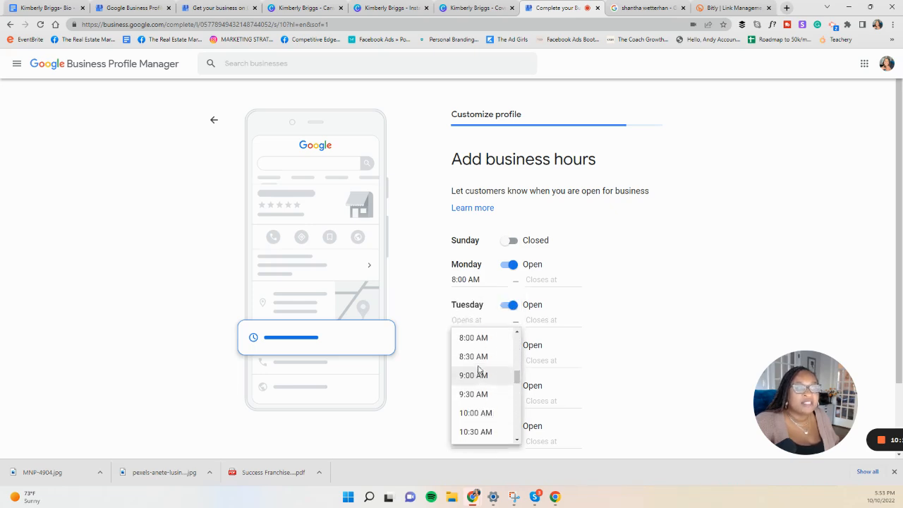
left_click(473, 338)
Step: Set the opening time for Wednesday and Thursday to 8:00 AM
scroll(473, 311, "down", 1)
left_click(471, 275)
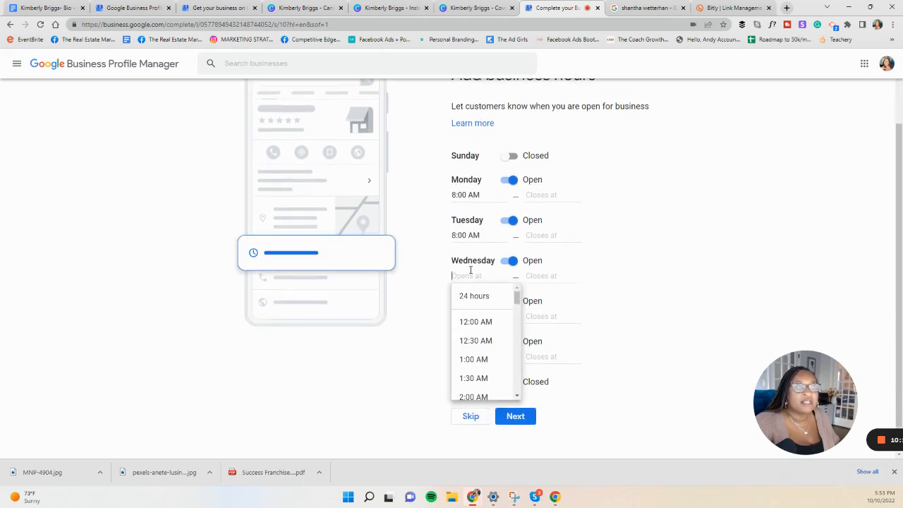
scroll(480, 346, "down", 3)
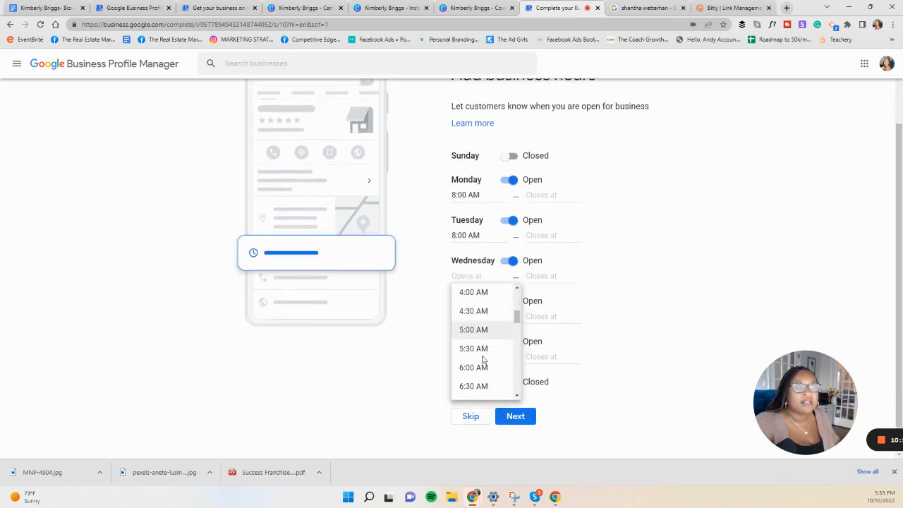
scroll(480, 353, "down", 4)
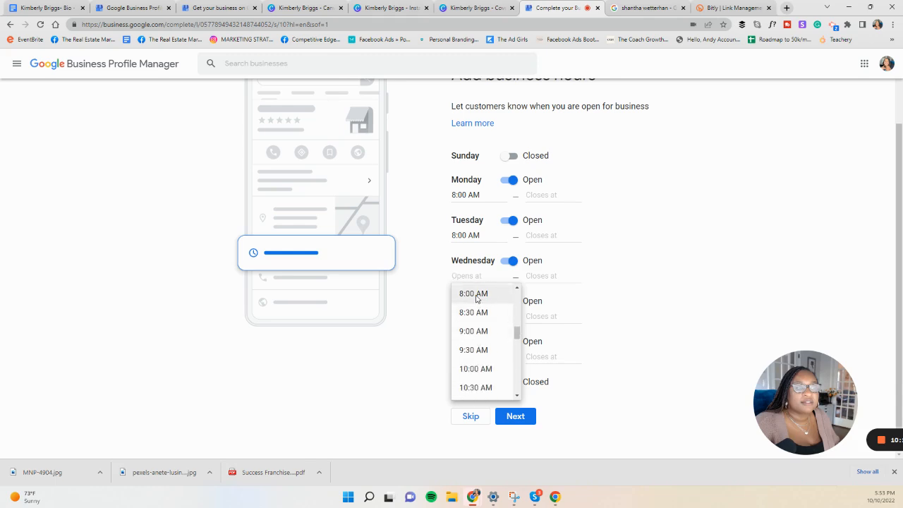
left_click(476, 295)
left_click(466, 316)
scroll(484, 388, "down", 4)
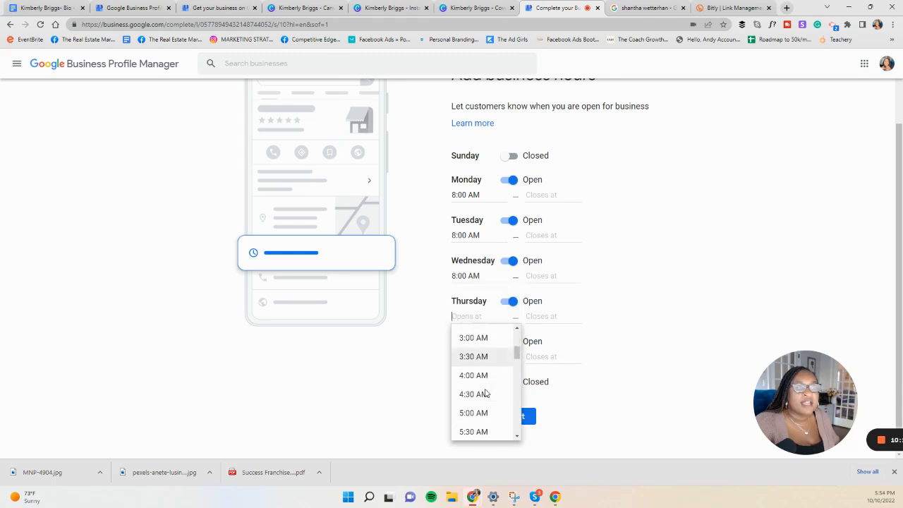
scroll(484, 391, "down", 3)
scroll(482, 385, "up", 2)
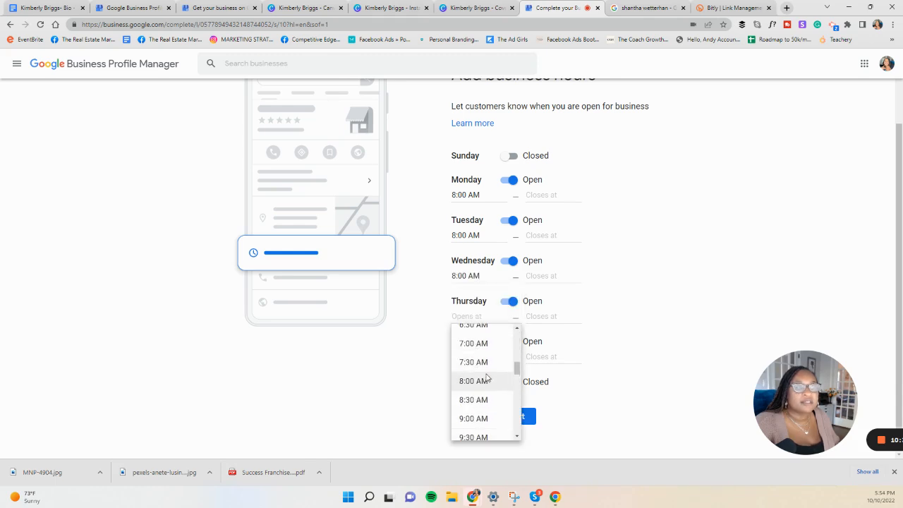
left_click(482, 379)
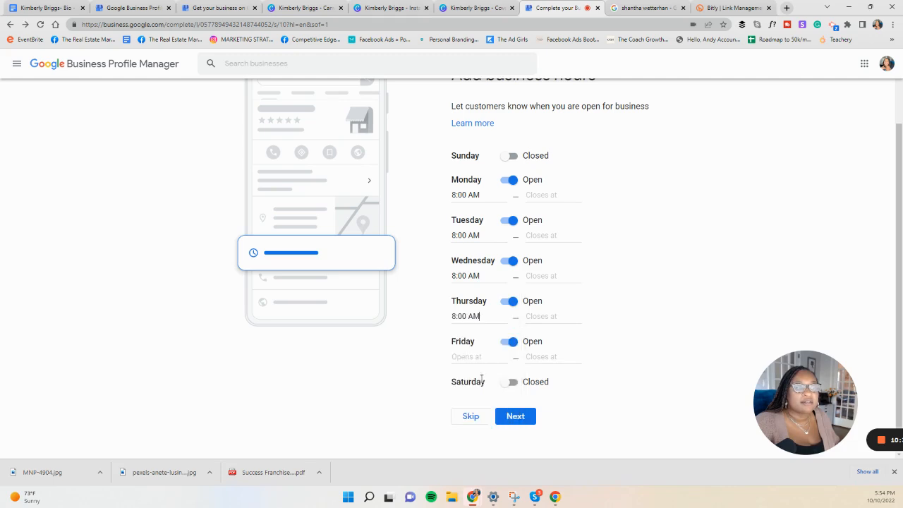
Step: Enter 5pm as Monday's closing time
left_click(537, 193)
scroll(576, 263, "down", 4)
scroll(575, 266, "up", 1)
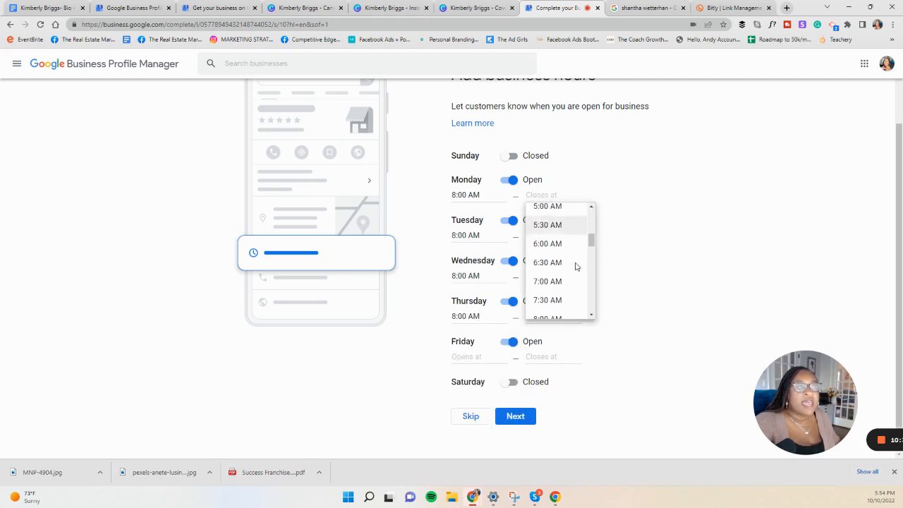
scroll(575, 266, "up", 1)
scroll(575, 266, "down", 5)
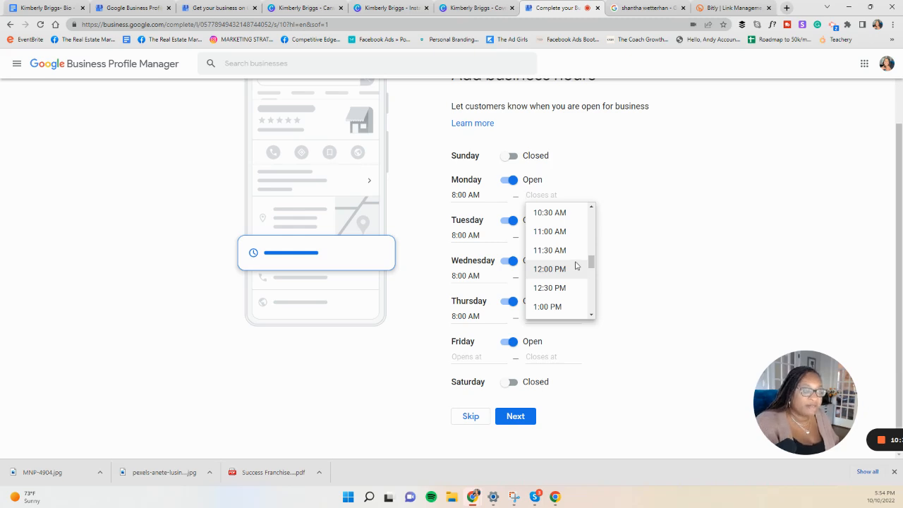
type("5pm")
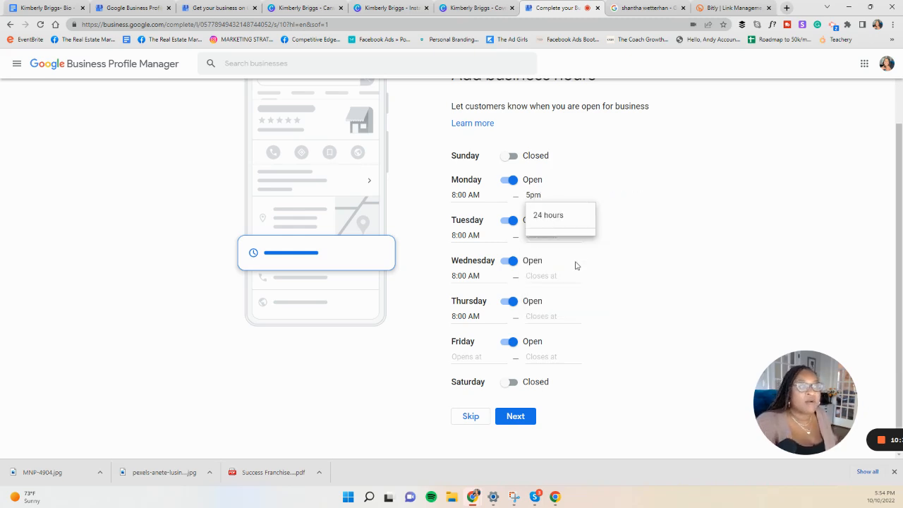
Step: Set the closing time for Tuesday and Wednesday to 5:00 PM
left_click(540, 236)
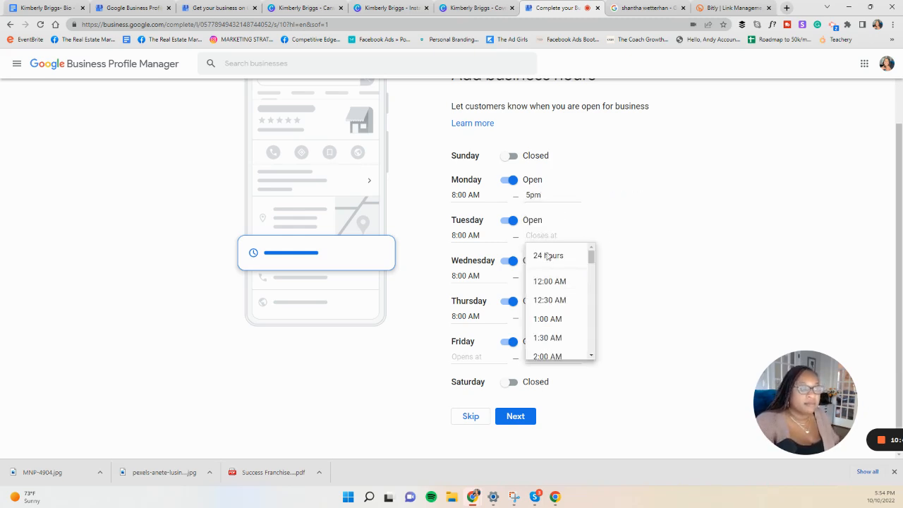
scroll(558, 305, "down", 8)
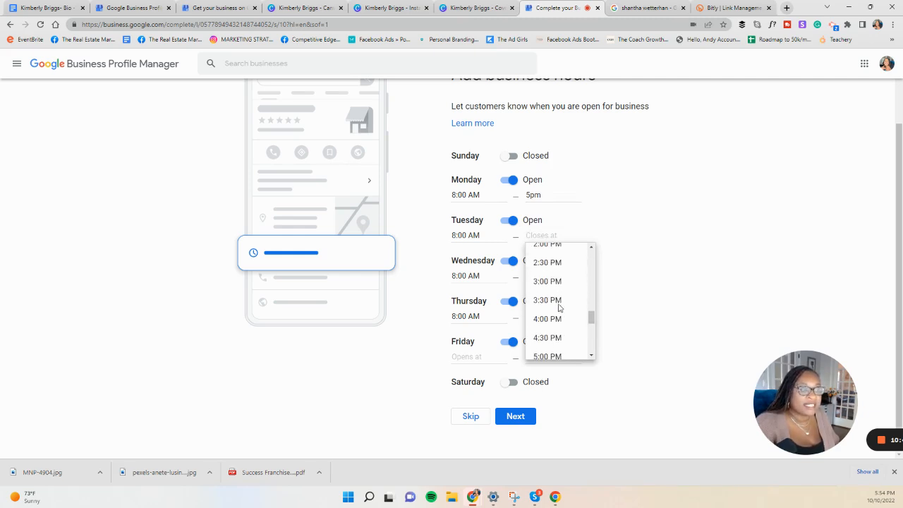
scroll(558, 305, "down", 3)
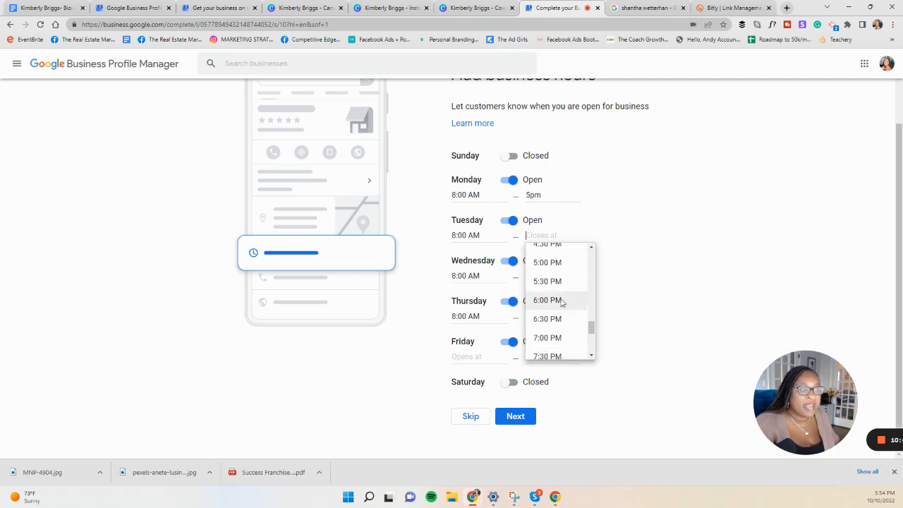
left_click(546, 262)
left_click(541, 275)
scroll(580, 353, "down", 1)
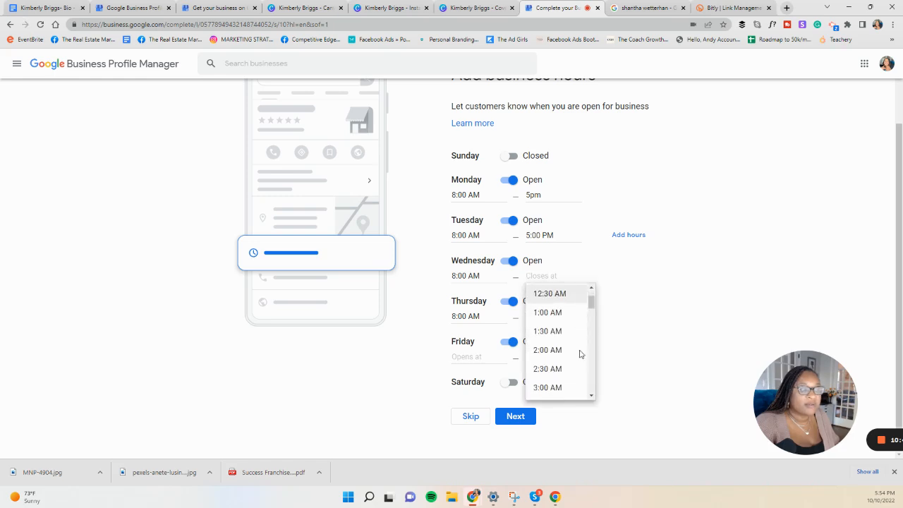
scroll(580, 354, "down", 10)
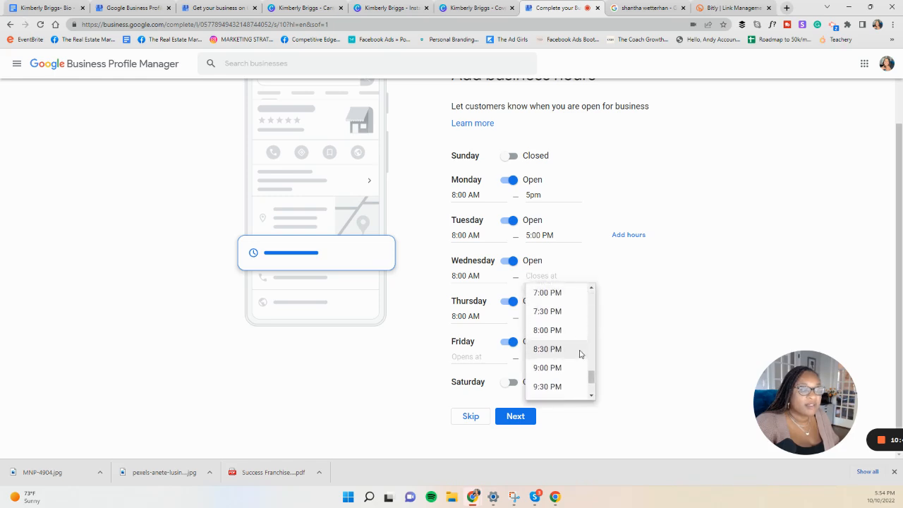
scroll(580, 354, "up", 3)
left_click(559, 309)
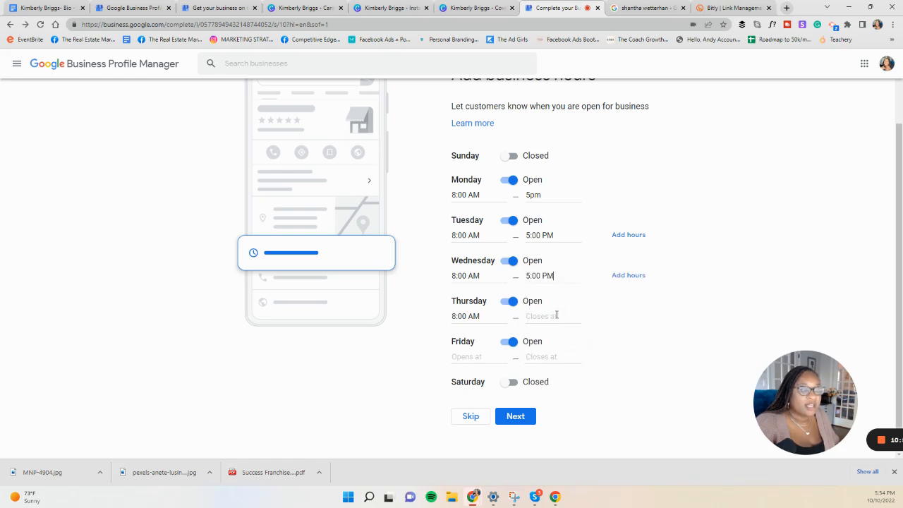
Step: Set the closing time for Thursday and Friday to 5:00 PM
left_click(556, 315)
scroll(567, 388, "down", 7)
scroll(564, 387, "up", 3)
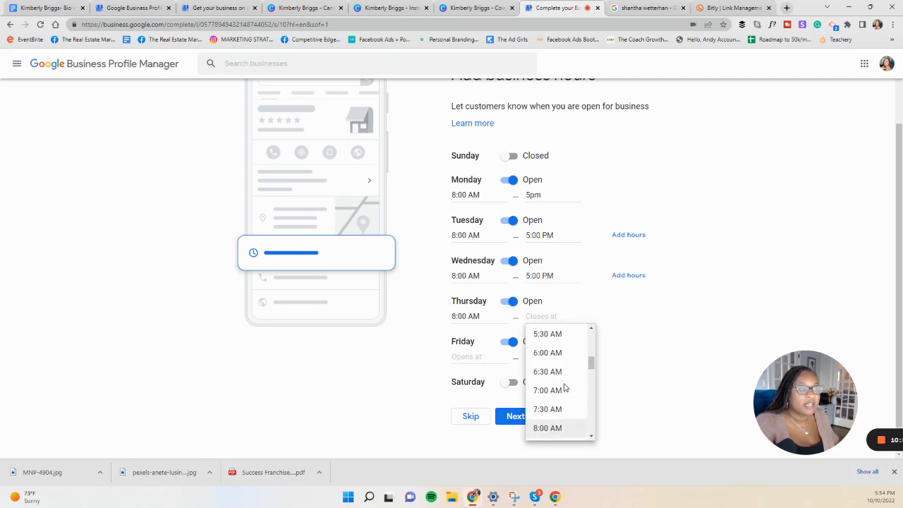
scroll(564, 387, "down", 7)
scroll(565, 386, "up", 2)
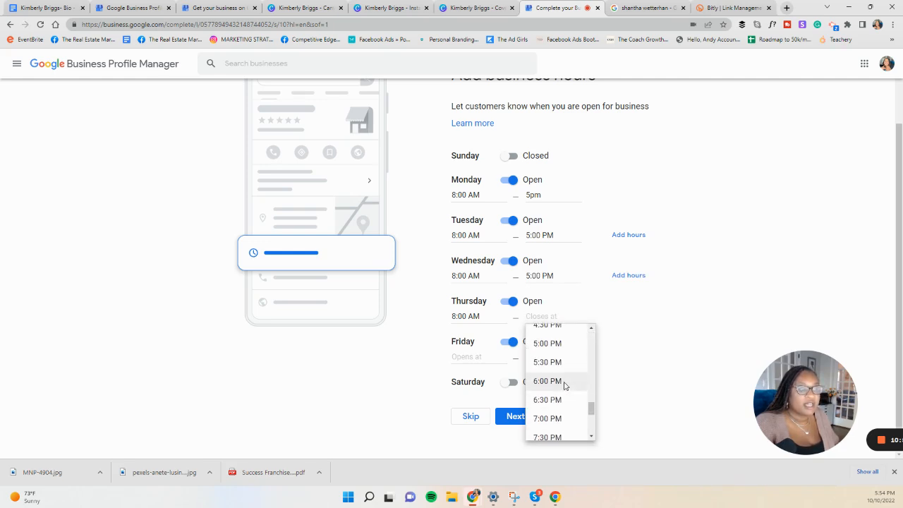
left_click(554, 345)
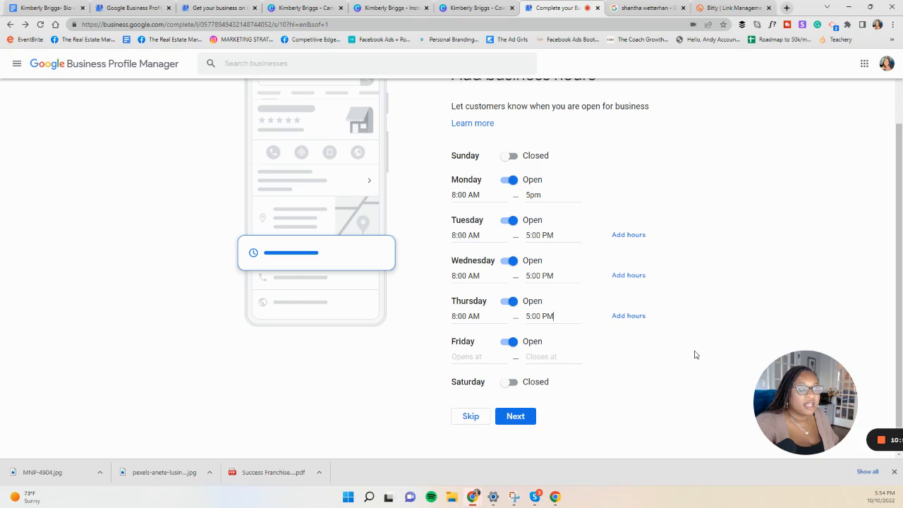
left_click(546, 358)
scroll(560, 411, "down", 5)
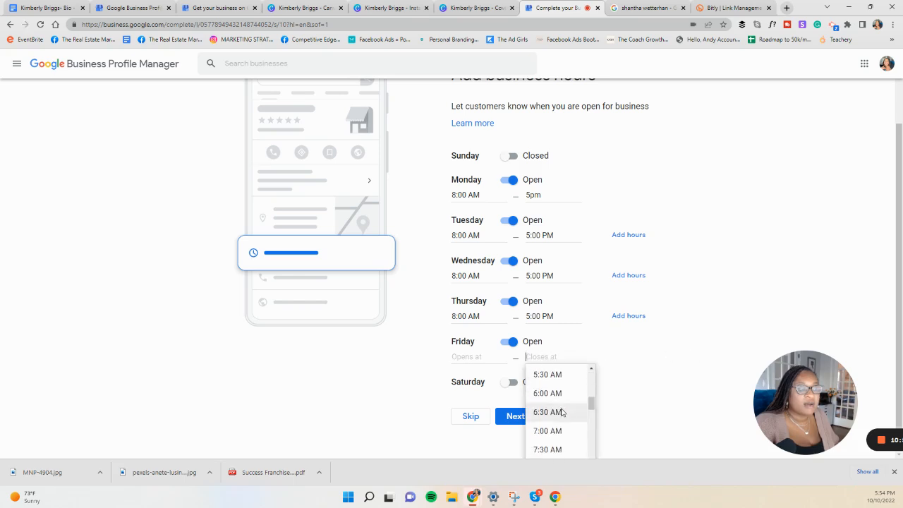
scroll(562, 412, "up", 1)
scroll(562, 412, "down", 8)
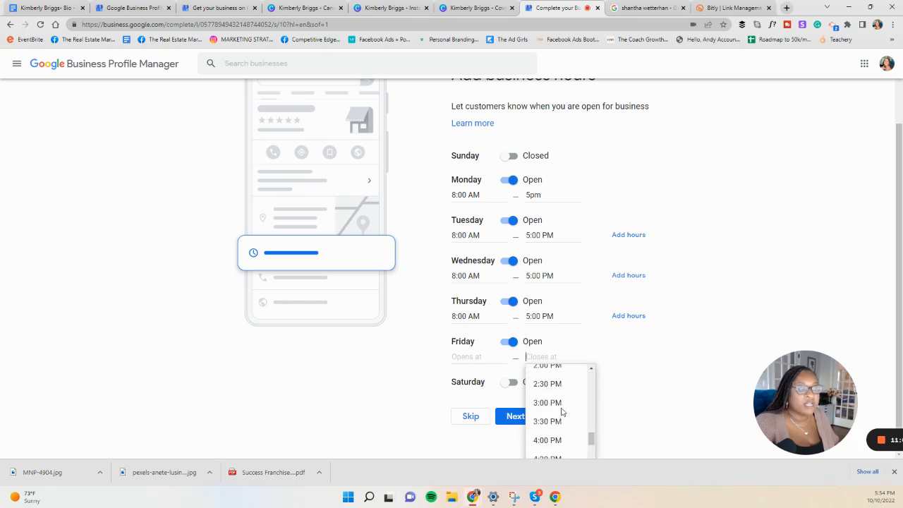
left_click(563, 391)
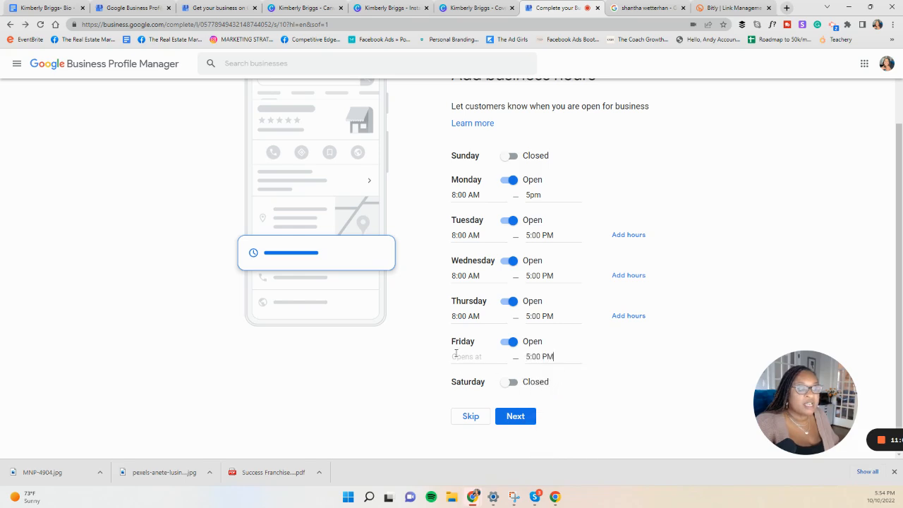
Step: Copy Thursday's 8:00 AM opening time into Friday's opening time and try to continue past the business hours
left_click(484, 315)
right_click(452, 317)
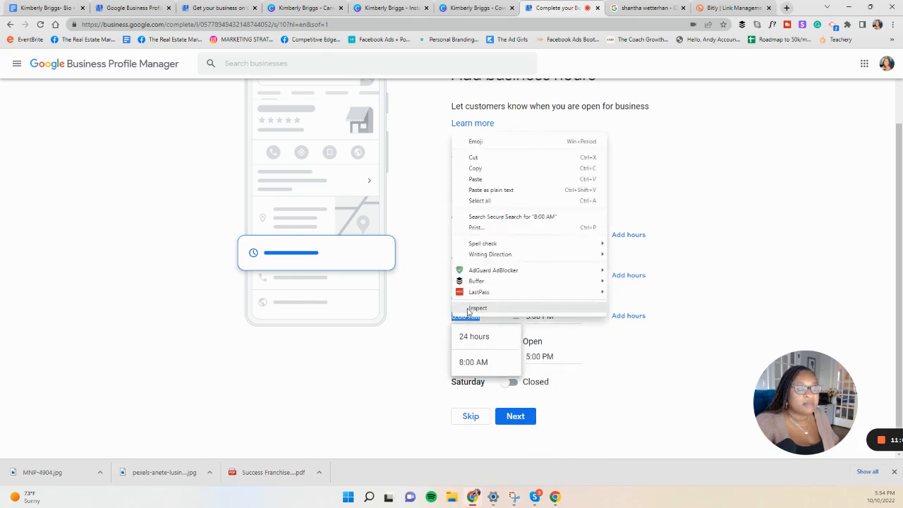
left_click(474, 168)
left_click(409, 373)
left_click(459, 358)
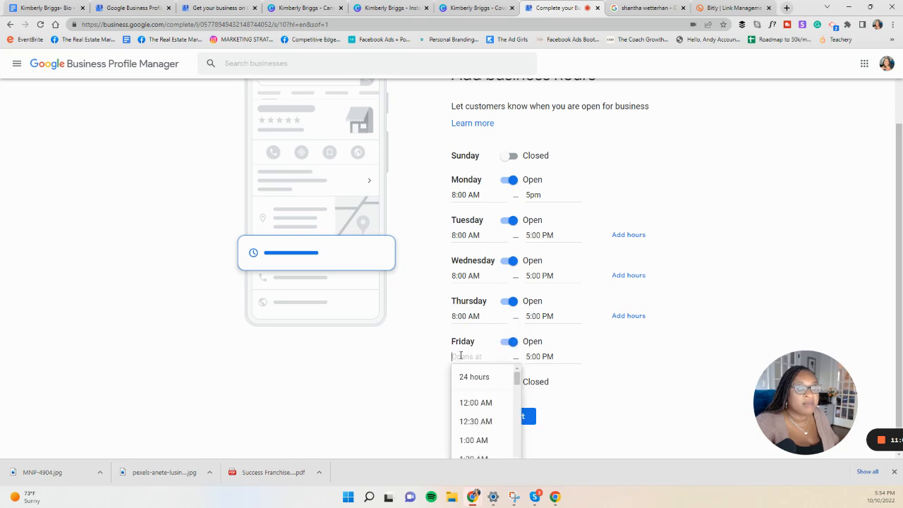
right_click(460, 355)
left_click(484, 254)
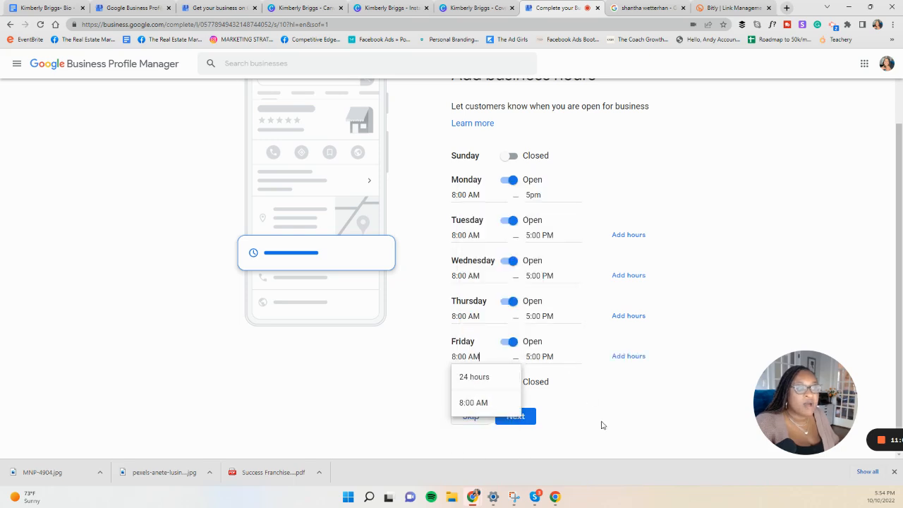
left_click(544, 419)
left_click(515, 418)
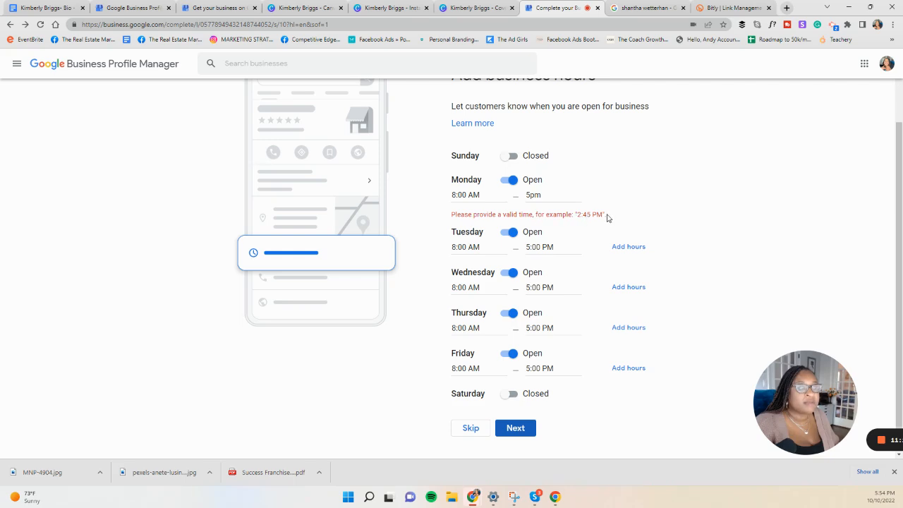
Step: Copy Tuesday's 5:00 PM closing time into Monday's closing time, and continue past the hours and messaging pages with Accept Messages left on
left_click(534, 197)
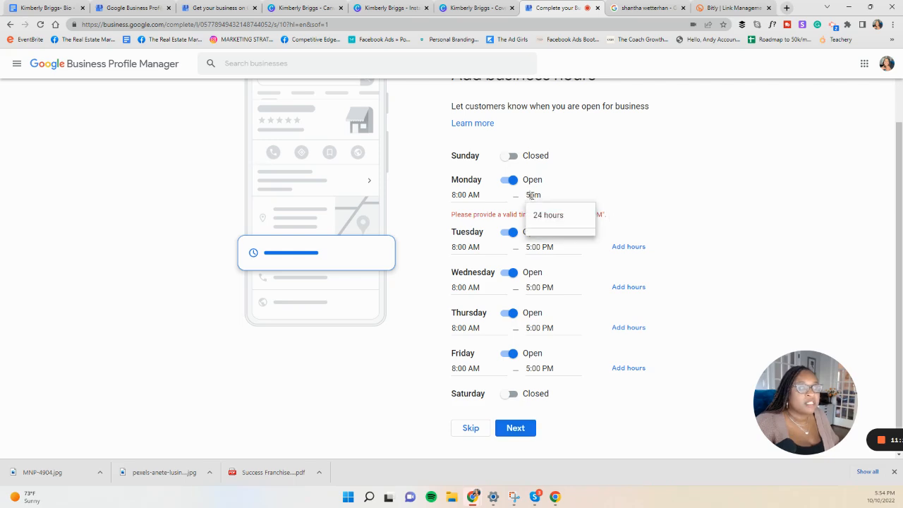
left_click(527, 251)
right_click(539, 251)
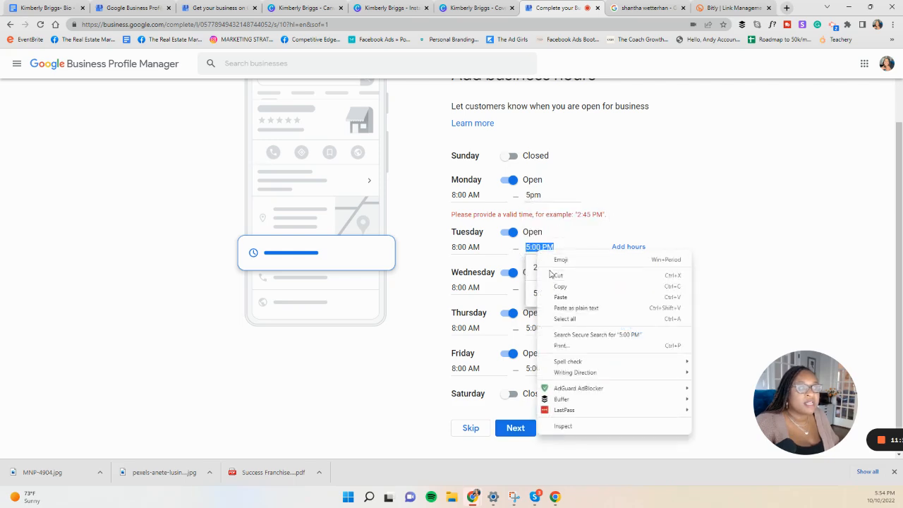
left_click(558, 289)
left_click(528, 196)
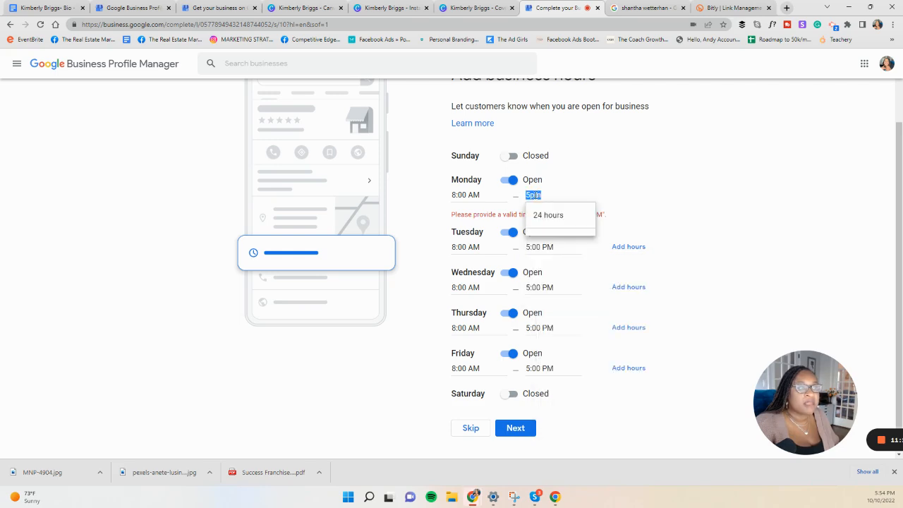
right_click(544, 198)
left_click(556, 244)
left_click(531, 424)
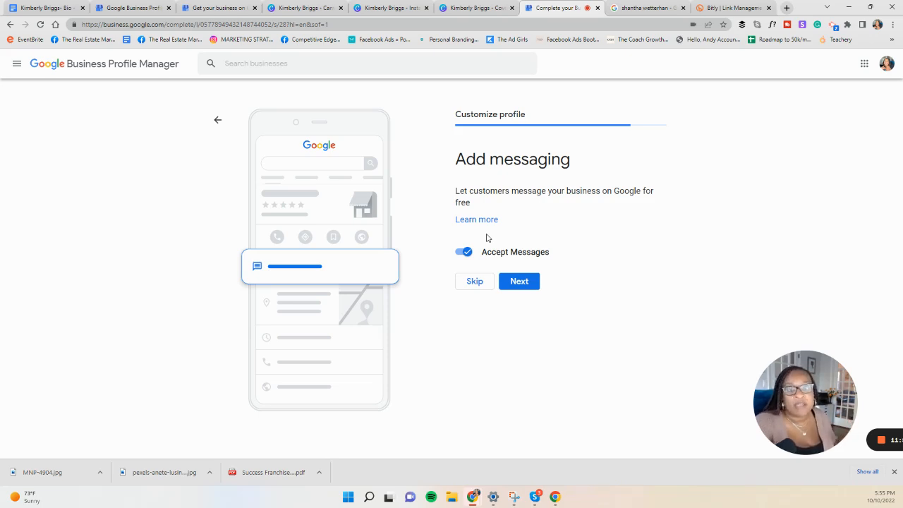
left_click(527, 281)
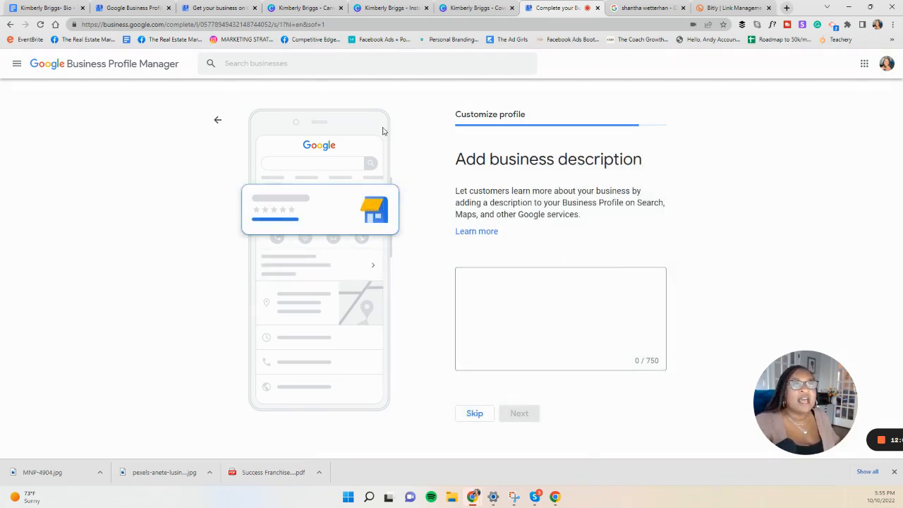
Step: Switch to the agent's bio in Google Docs and copy its first two paragraphs
left_click(45, 8)
left_click(412, 289)
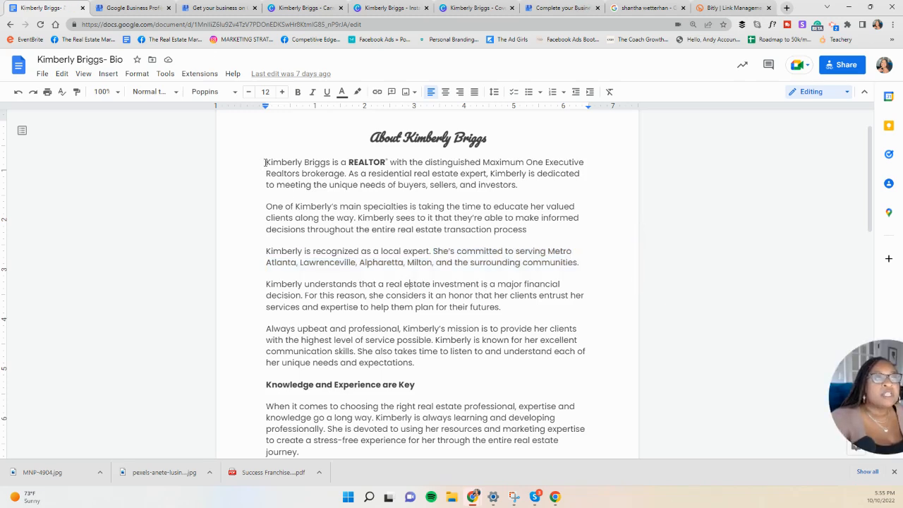
left_click_drag(265, 162, 554, 230)
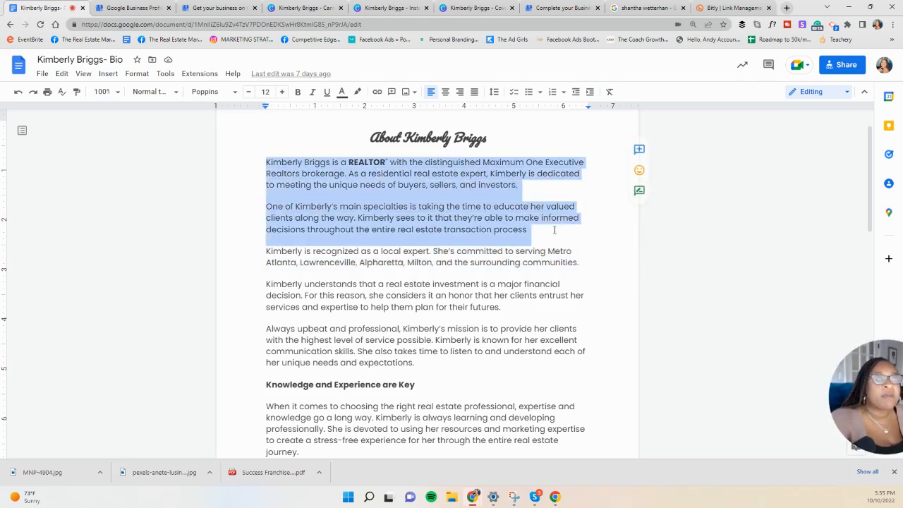
right_click(489, 229)
left_click(514, 192)
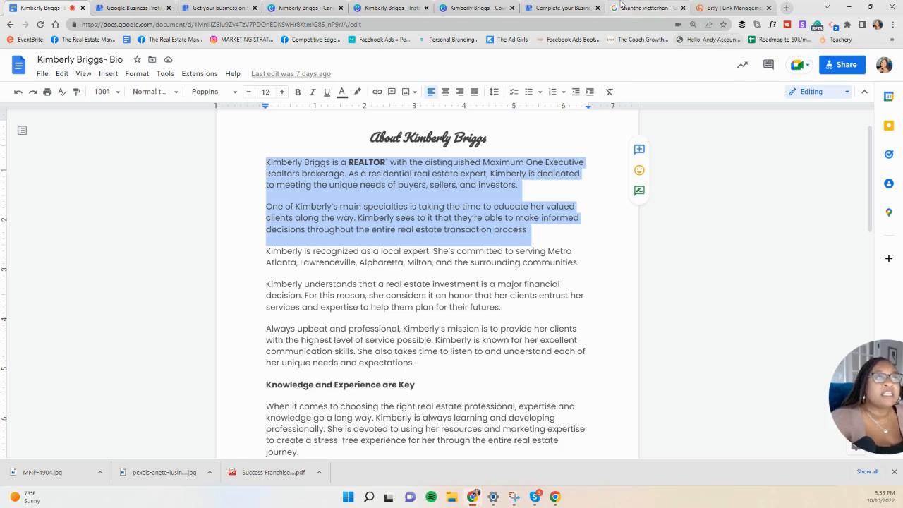
Step: Return to the Google Business Profile setup and paste the copied bio paragraphs as the business description
left_click(478, 8)
left_click(565, 8)
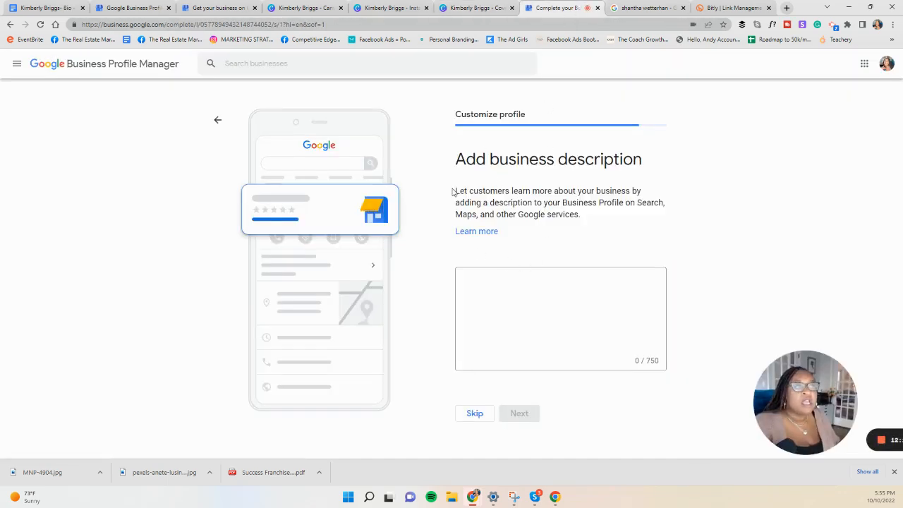
left_click_drag(452, 191, 578, 214)
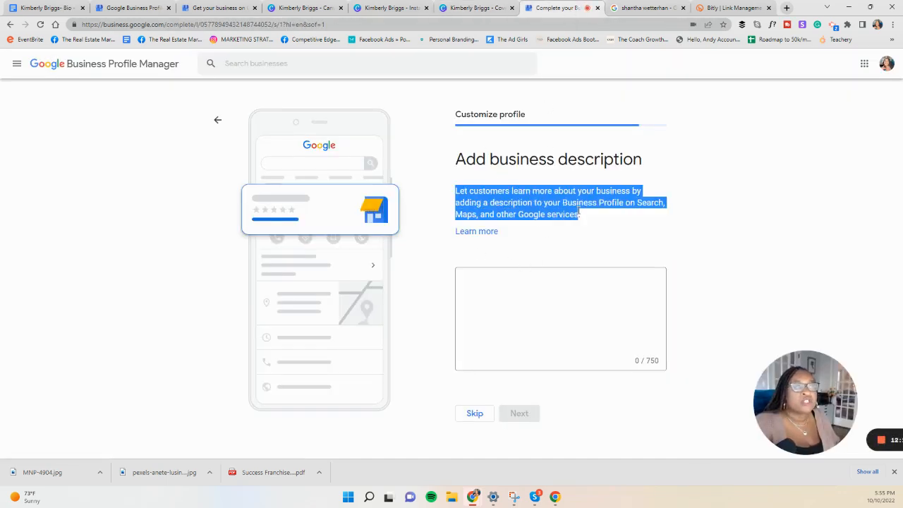
left_click(469, 288)
right_click(470, 285)
left_click(513, 356)
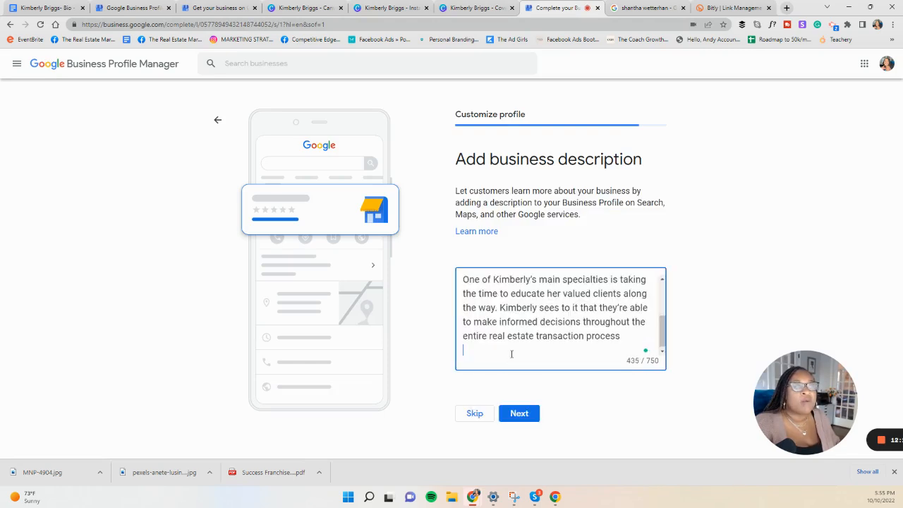
Step: Add a period after "transaction process" at the end of the business description and submit the description
left_click_drag(627, 344, 452, 283)
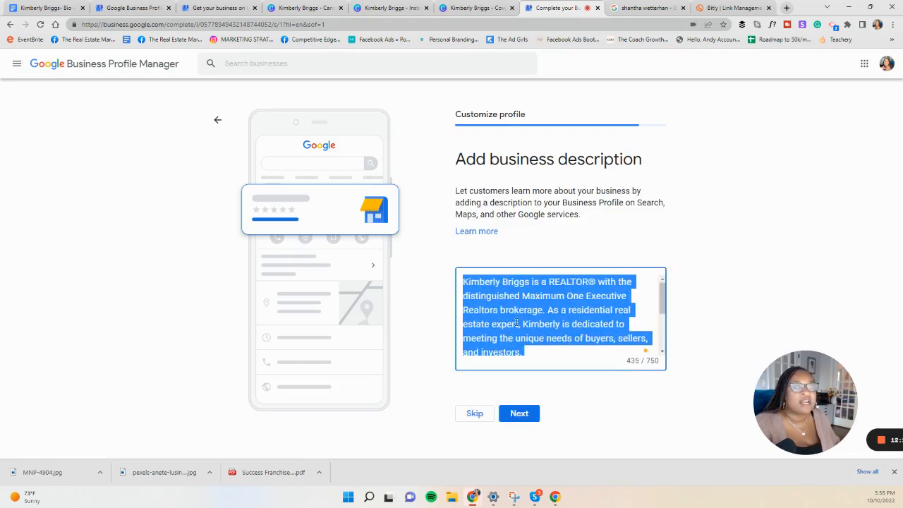
scroll(518, 322, "down", 1)
scroll(517, 322, "down", 1)
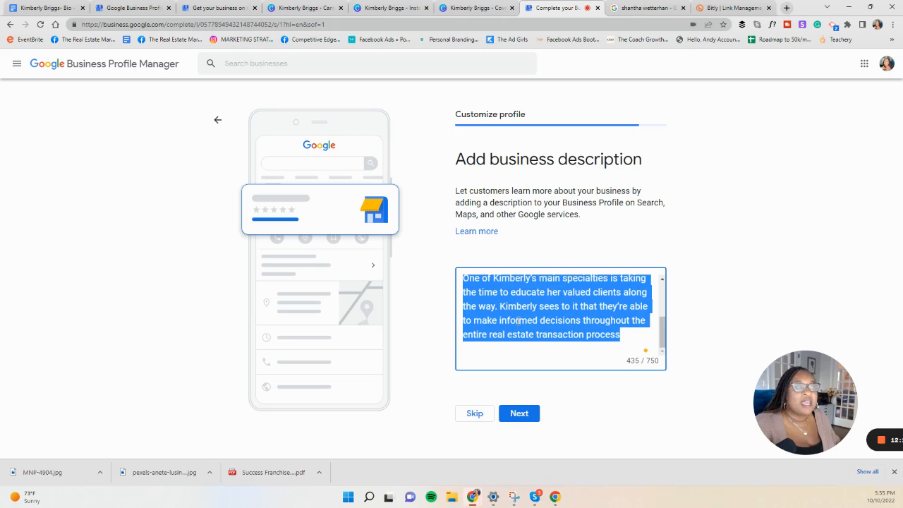
left_click(627, 341)
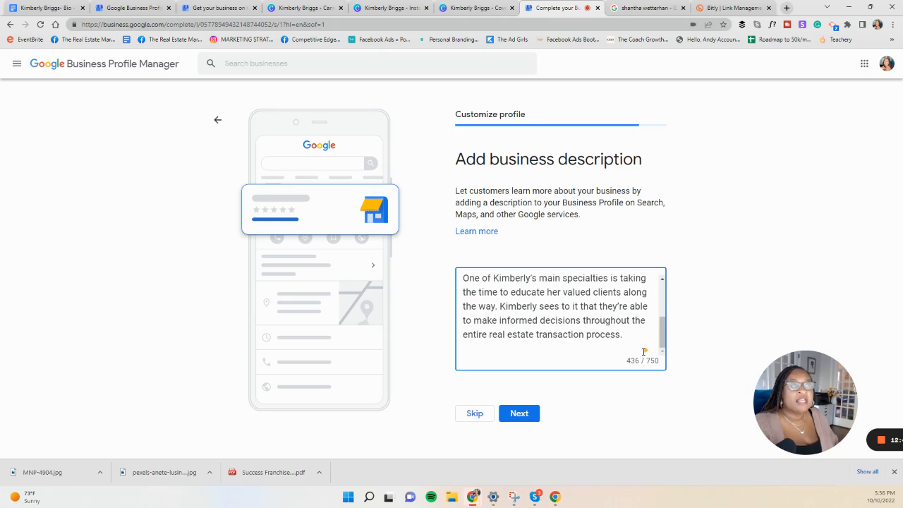
left_click_drag(626, 336, 450, 281)
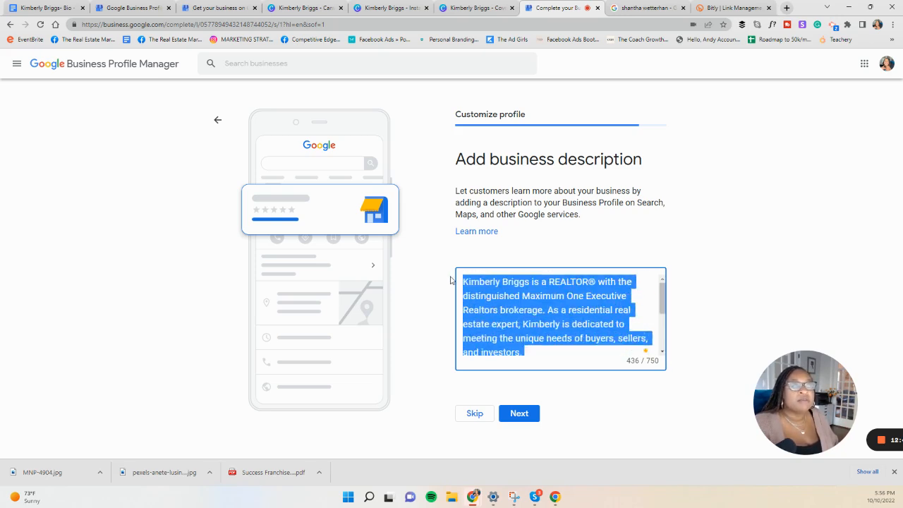
scroll(489, 299, "down", 3)
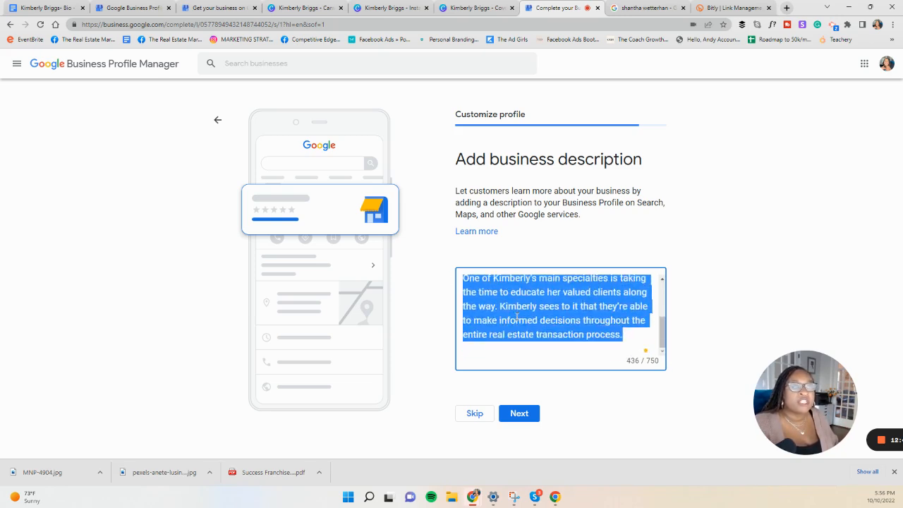
left_click(519, 413)
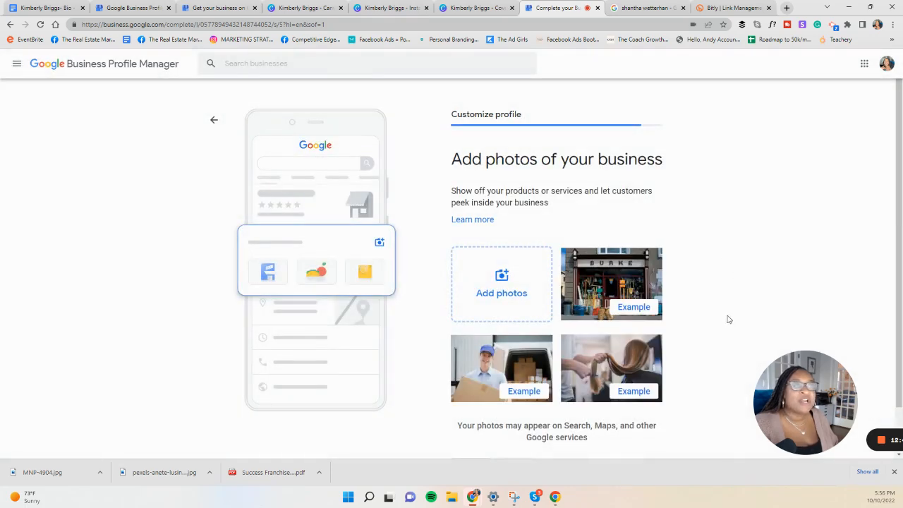
Step: Skip adding business photos, advertising with Google Ads and buying a custom domain
scroll(617, 300, "down", 1)
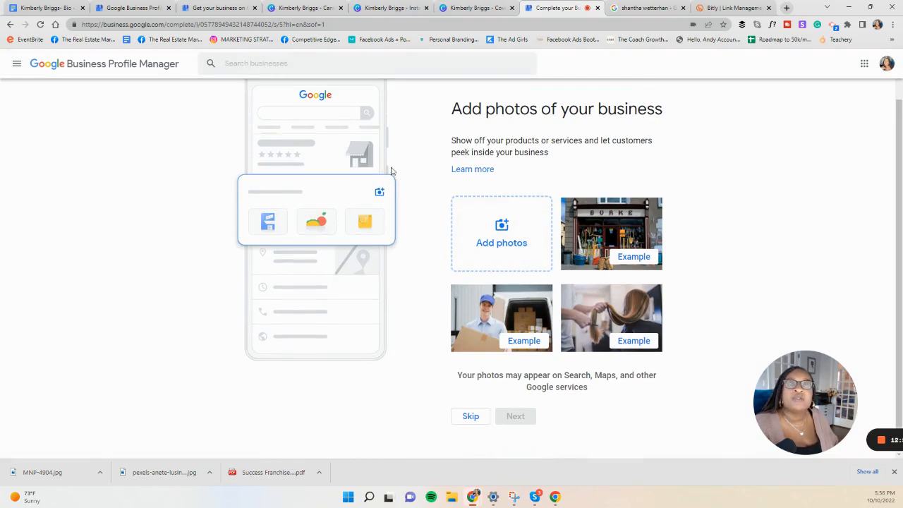
left_click(473, 417)
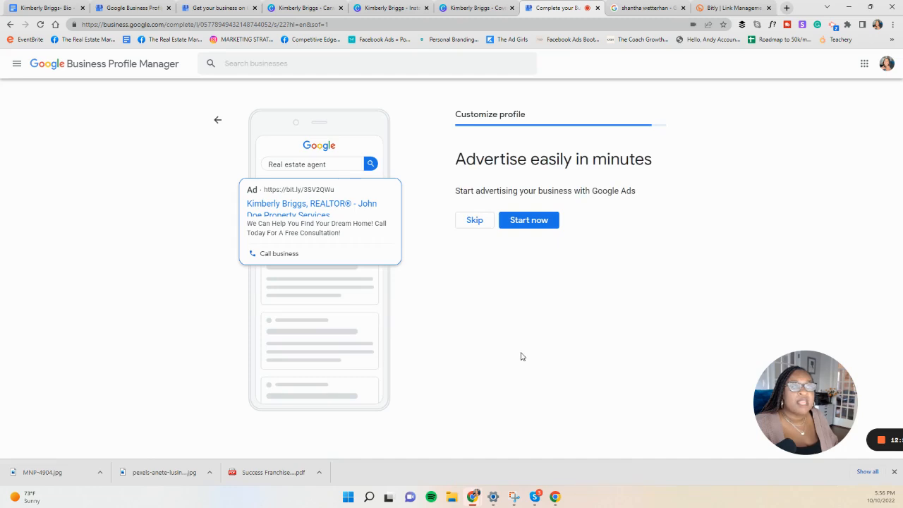
left_click(474, 221)
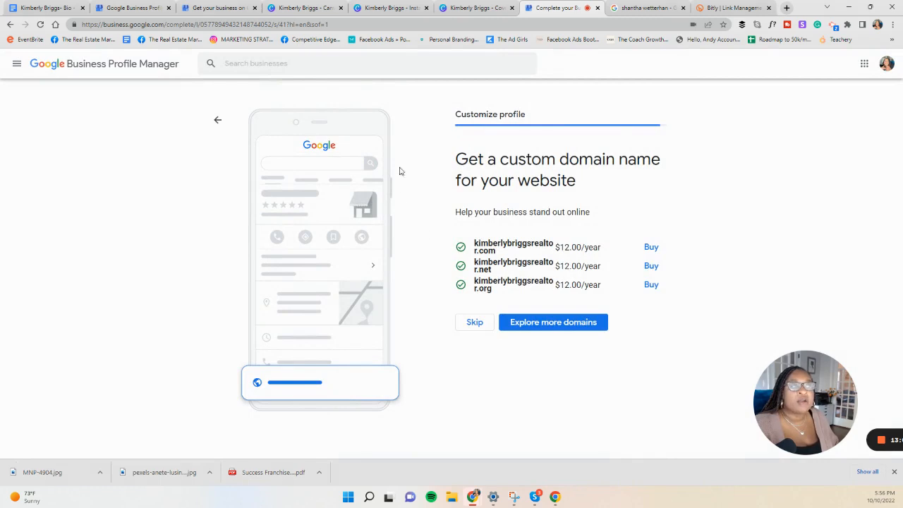
left_click(475, 325)
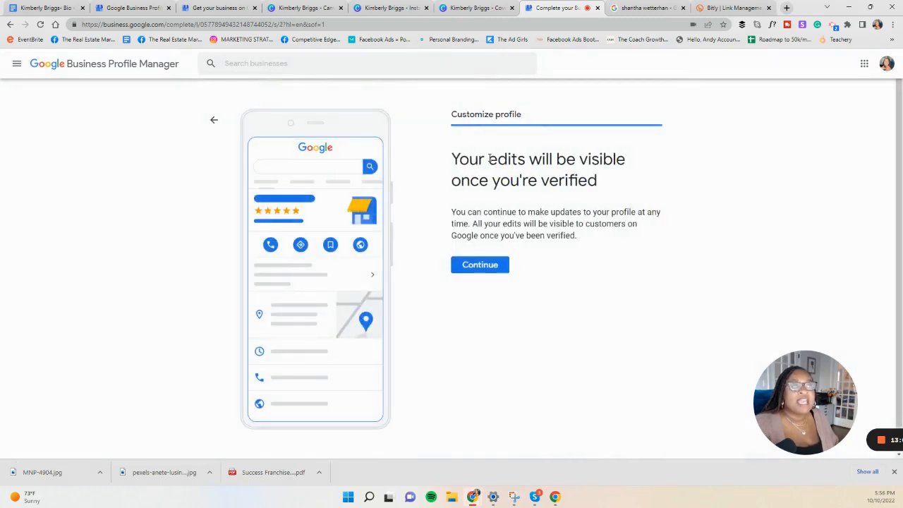
Step: Read the notice about edits being visible after verification and finish the profile setup
left_click_drag(447, 162, 627, 184)
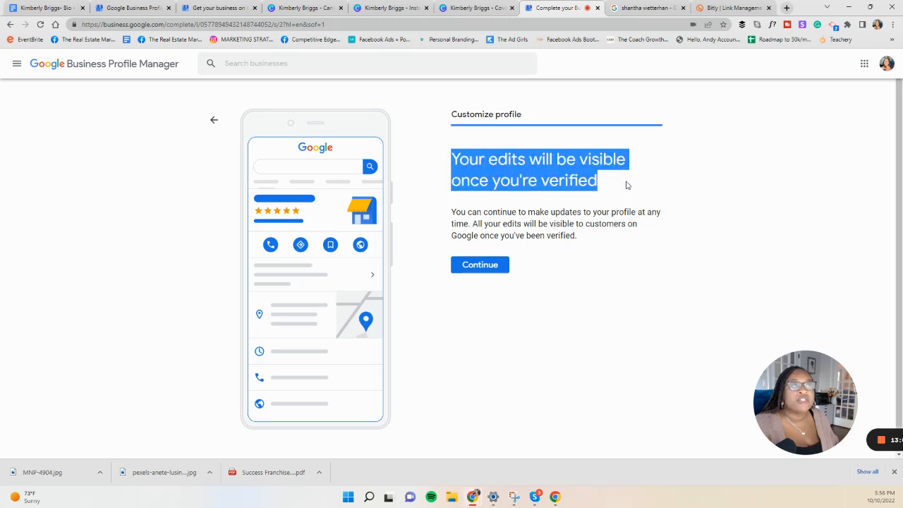
left_click(552, 204)
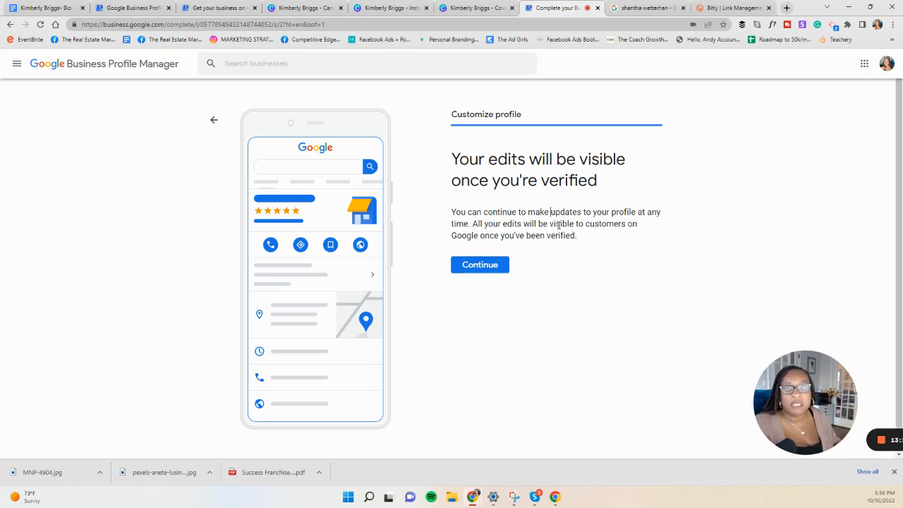
left_click(494, 272)
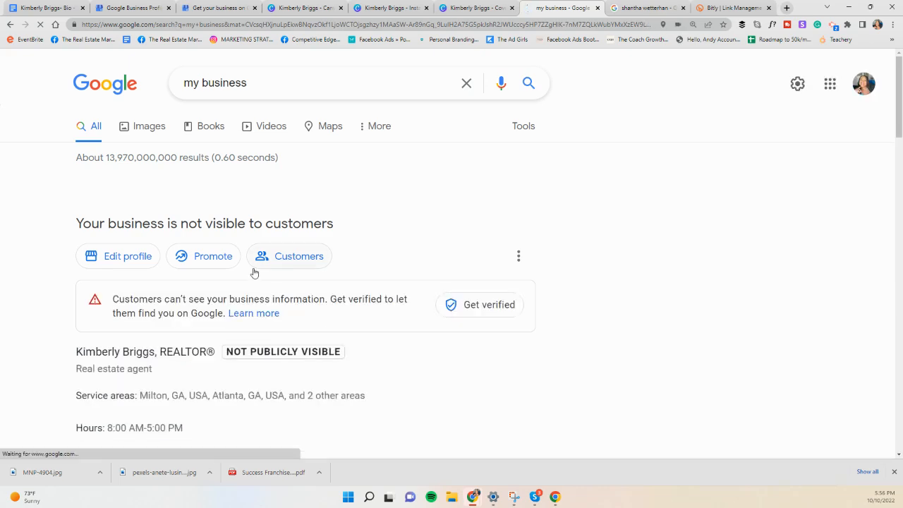
Step: Review the new profile's visibility status and details, and look through its profile editing options
scroll(391, 296, "down", 2)
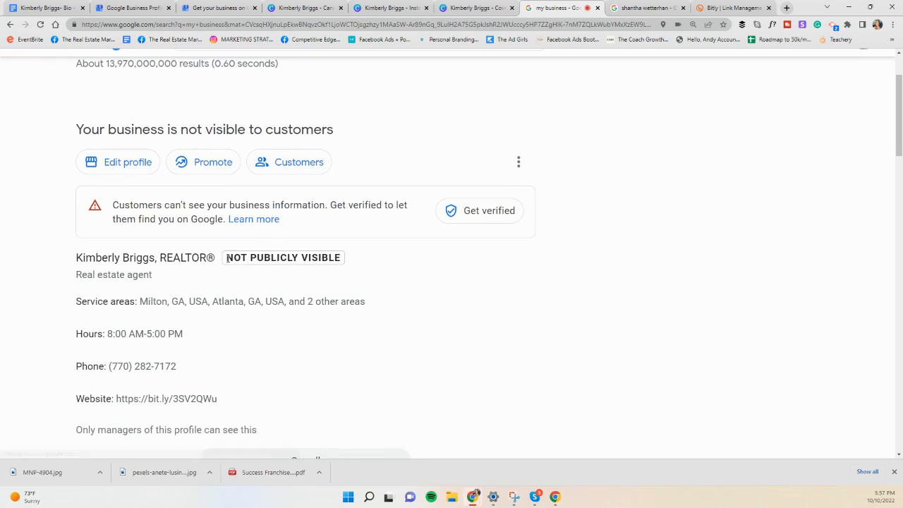
left_click_drag(242, 258, 382, 269)
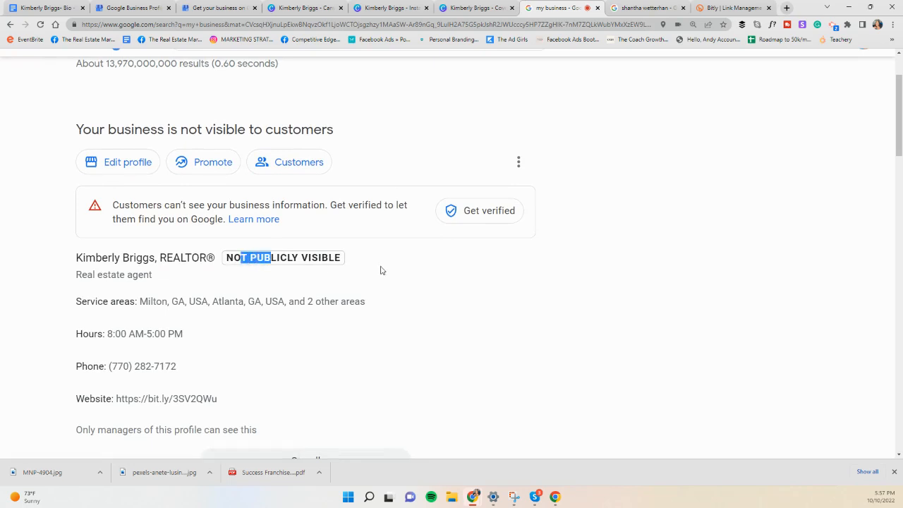
left_click(325, 261)
left_click(130, 170)
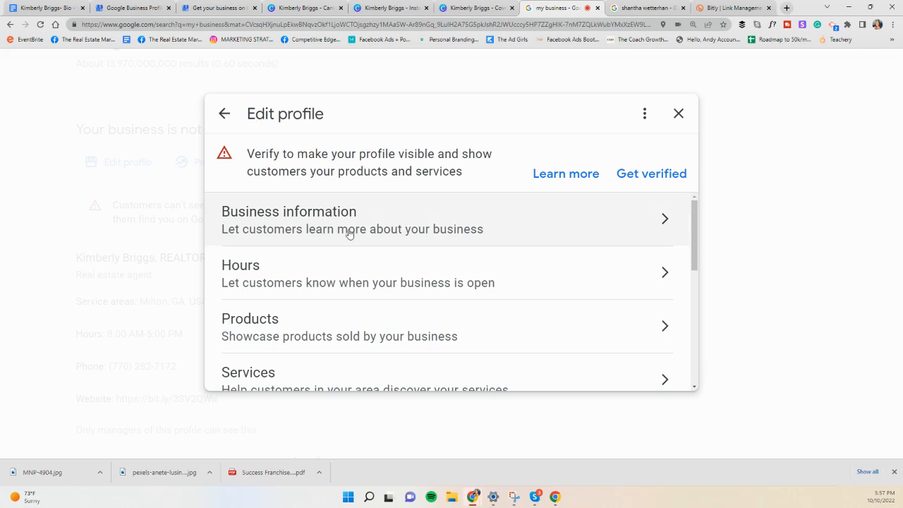
scroll(353, 242, "down", 1)
scroll(351, 240, "up", 1)
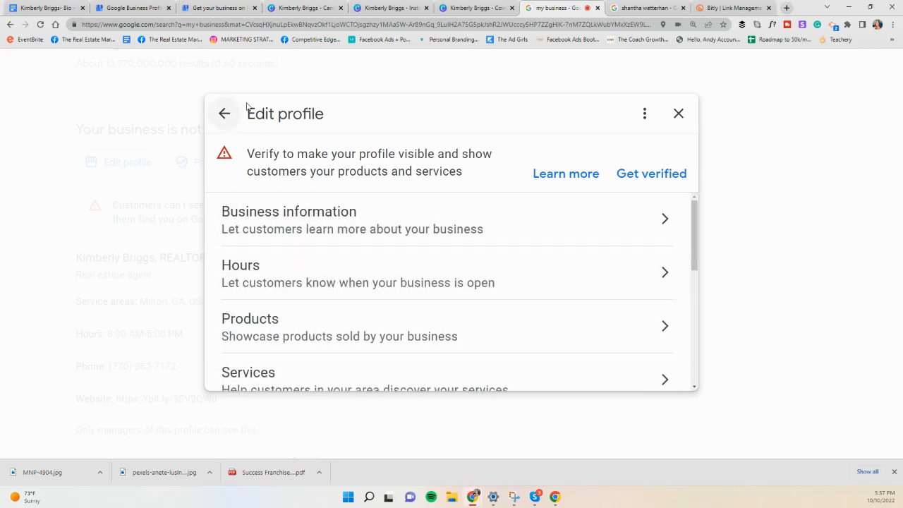
Step: Open the list of managed businesses from the Google Business Profile website
left_click(124, 9)
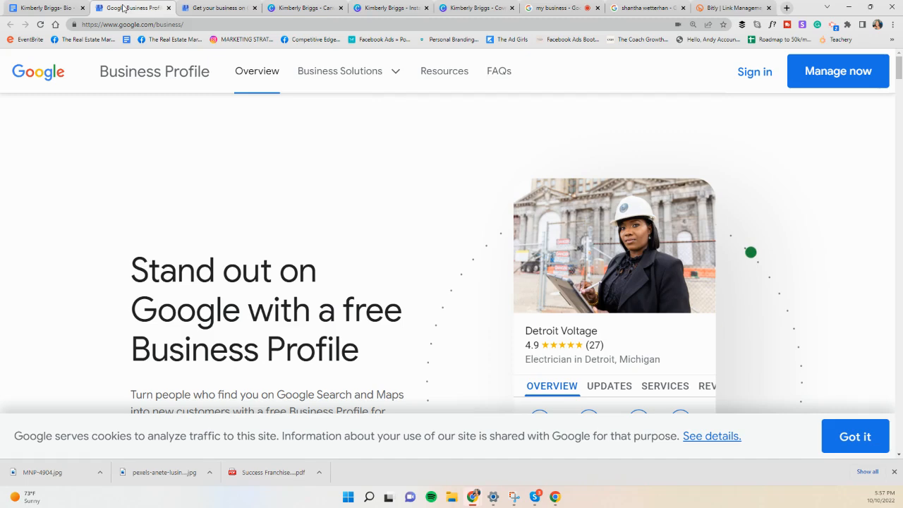
left_click(197, 8)
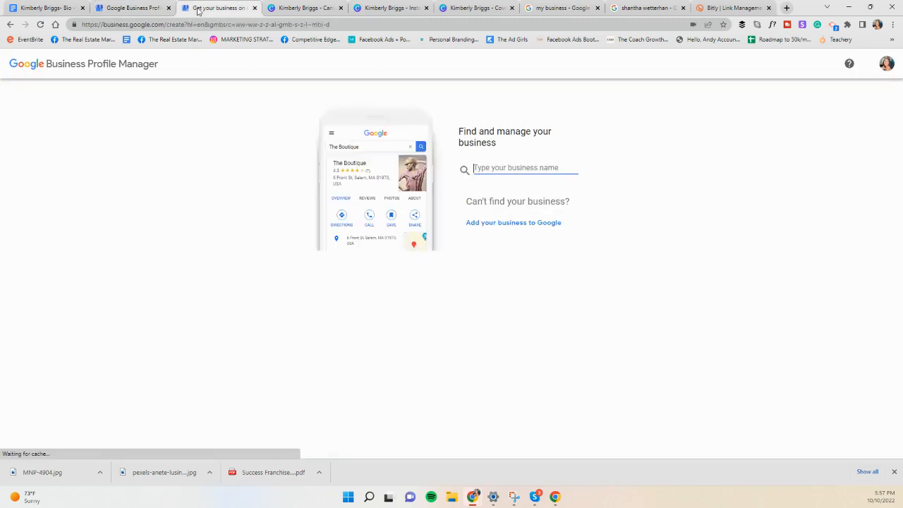
left_click(125, 9)
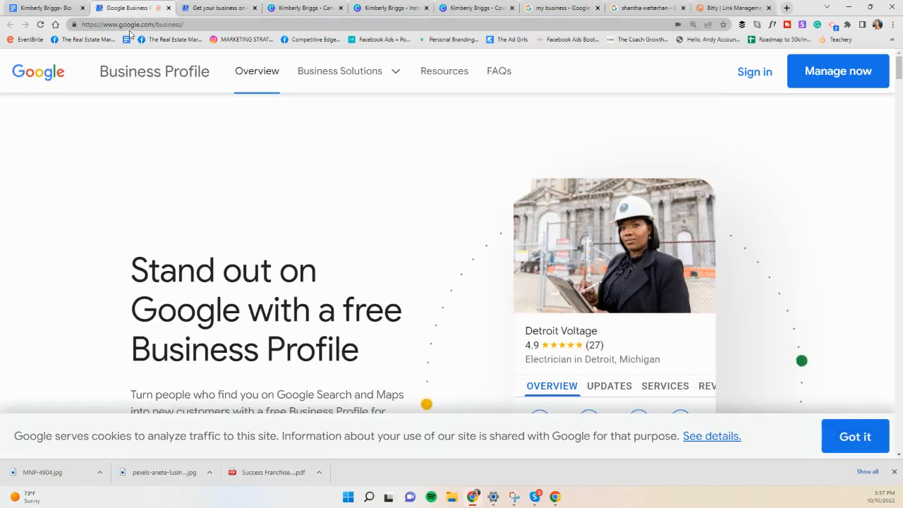
left_click(819, 75)
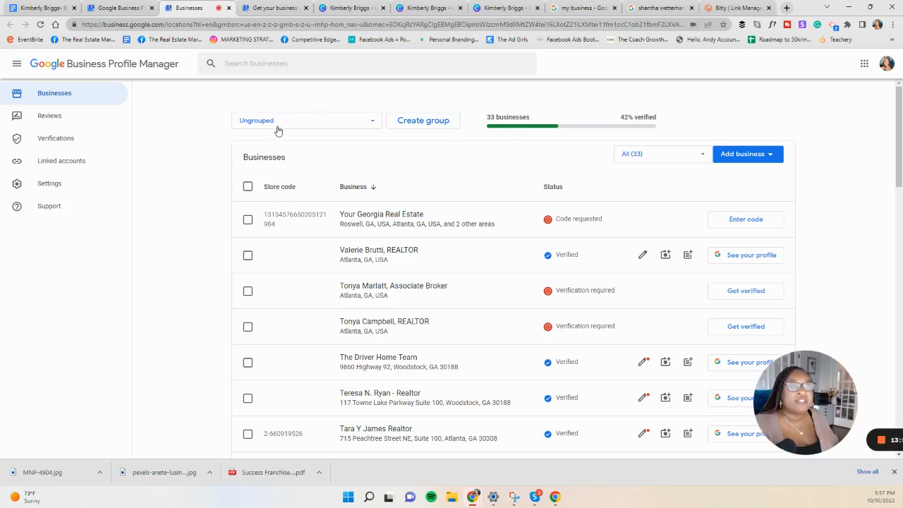
Step: Search the managed businesses by the agent's first name and open the matching REALTOR profile
left_click(251, 63)
type("k")
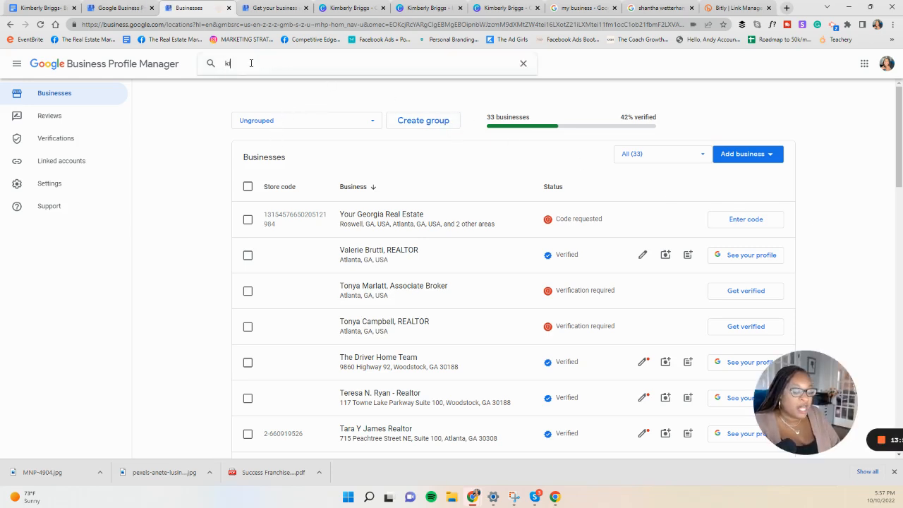
type("imberly")
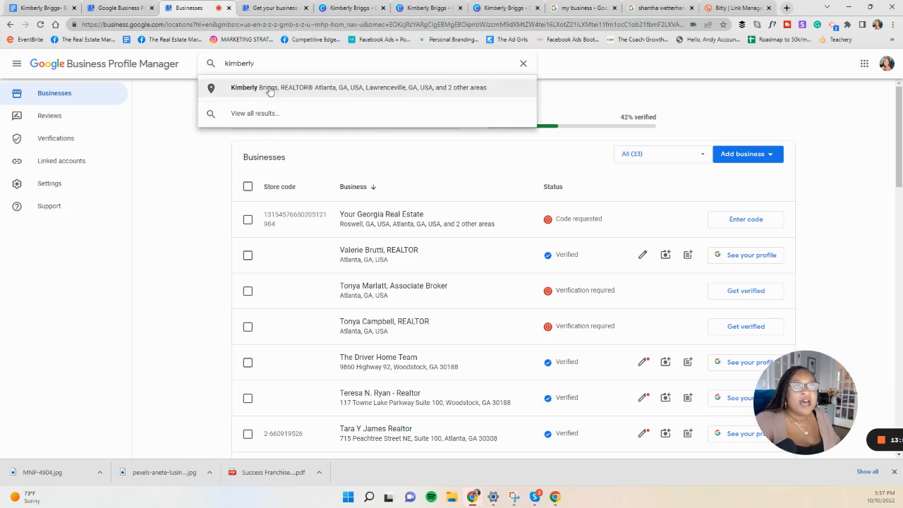
left_click(273, 91)
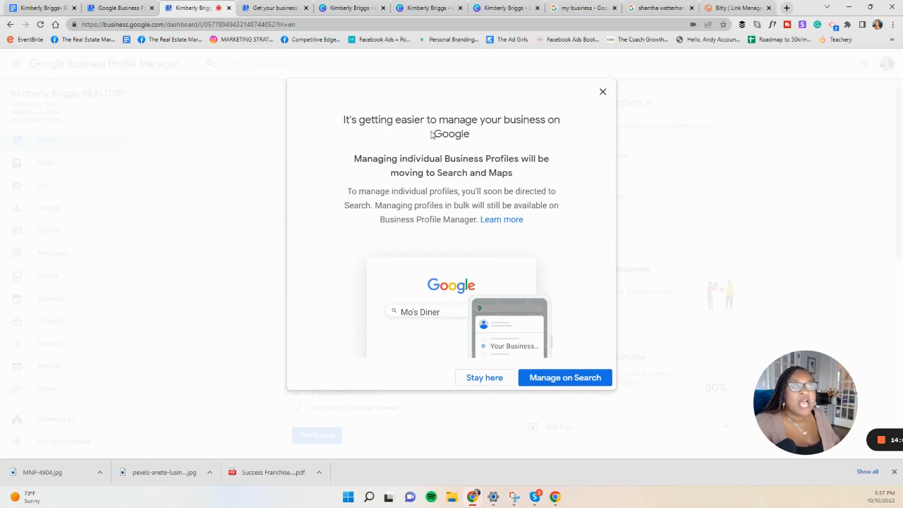
Step: Stay in Business Profile Manager and review the profile's business information, from category, service areas and hours down to services and description
left_click(494, 378)
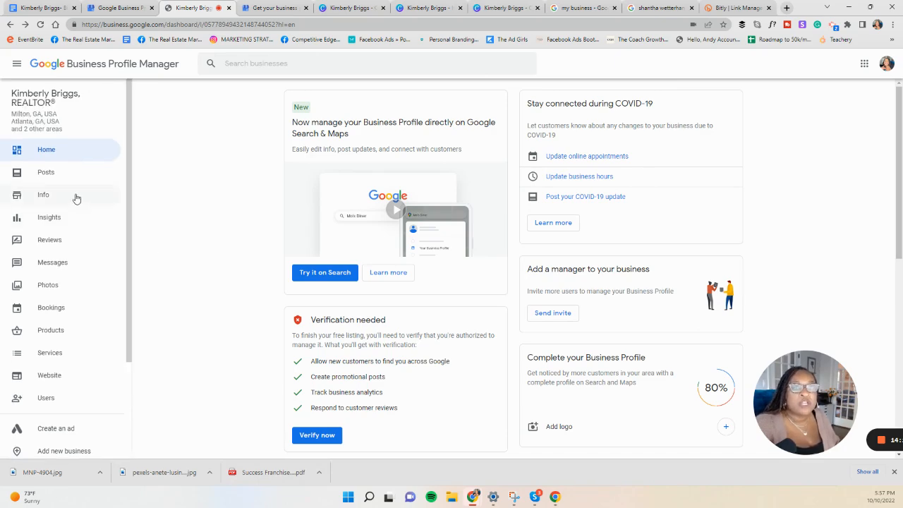
left_click(50, 194)
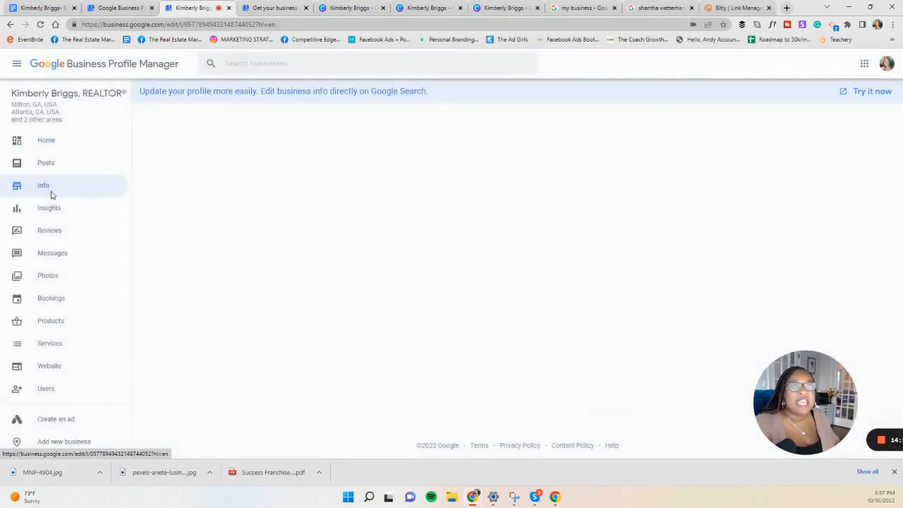
scroll(528, 319, "down", 3)
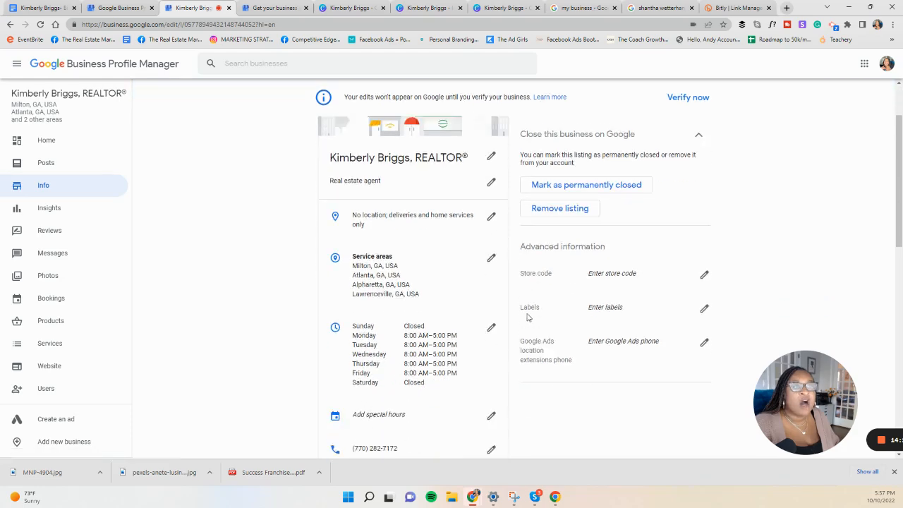
scroll(529, 319, "down", 1)
scroll(527, 317, "down", 5)
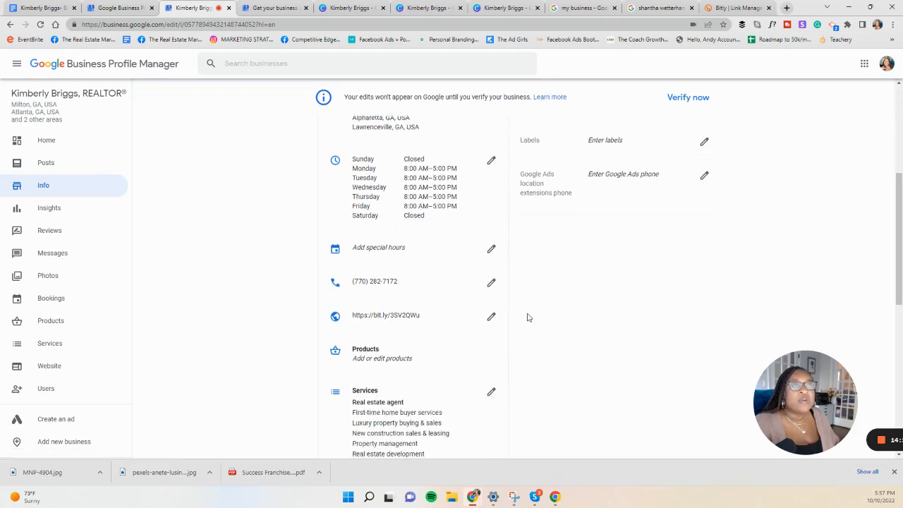
scroll(527, 318, "down", 2)
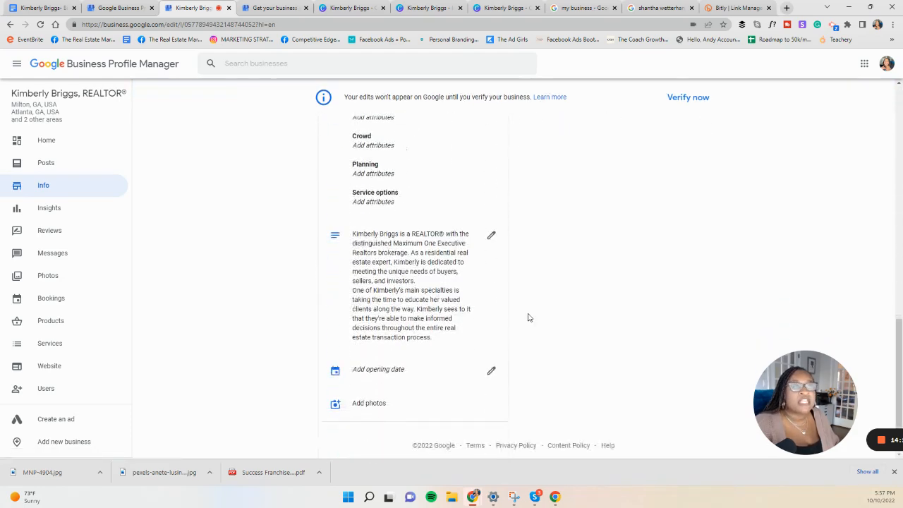
scroll(528, 318, "up", 8)
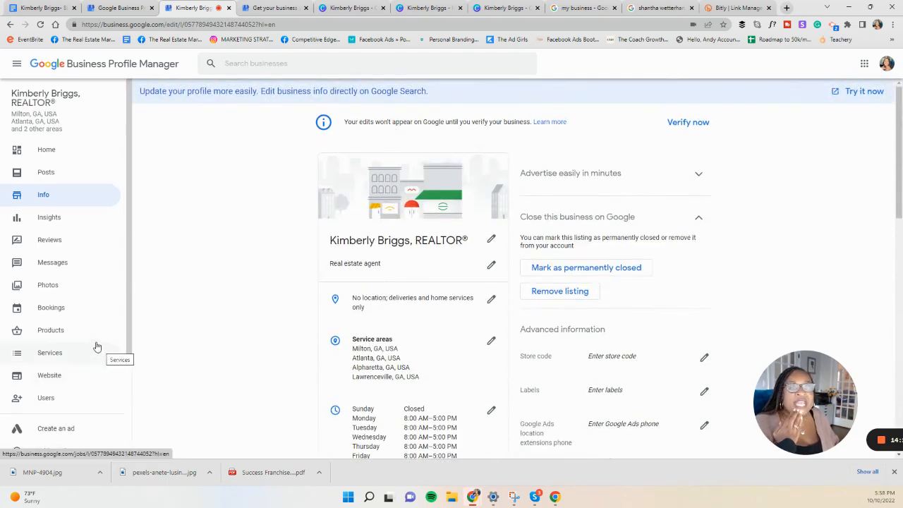
Step: Look over the profile's management sections and open the one for photos
scroll(72, 278, "down", 1)
scroll(72, 281, "down", 2)
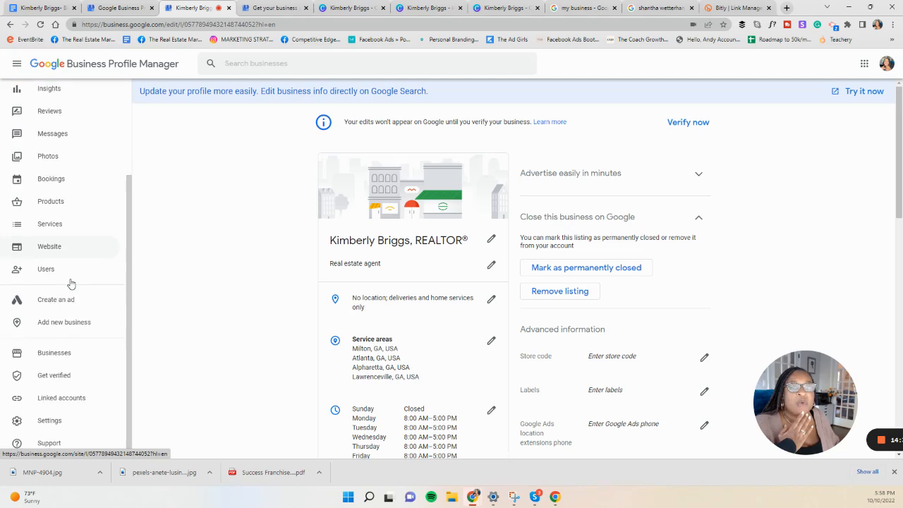
scroll(70, 282, "up", 3)
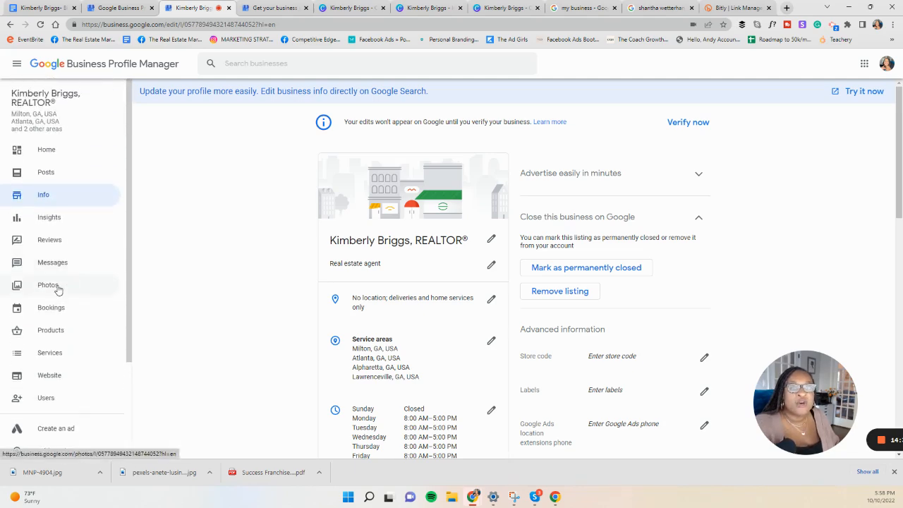
left_click(58, 287)
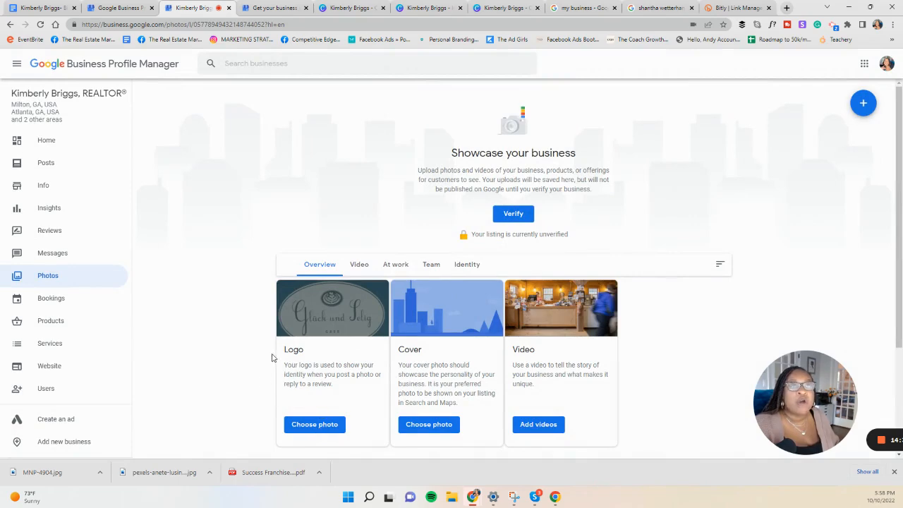
Step: Switch to Canva, look through the agent's project folder and open its Headshots folder
left_click(362, 16)
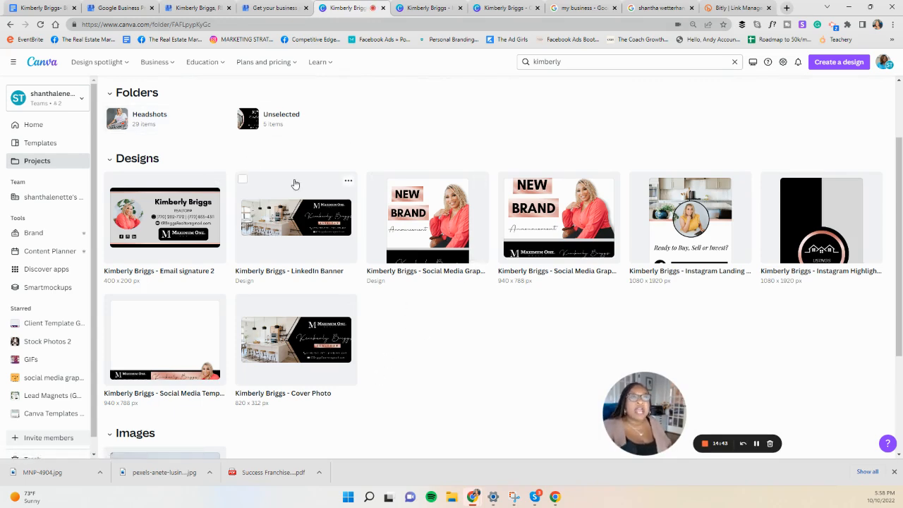
scroll(300, 339, "down", 2)
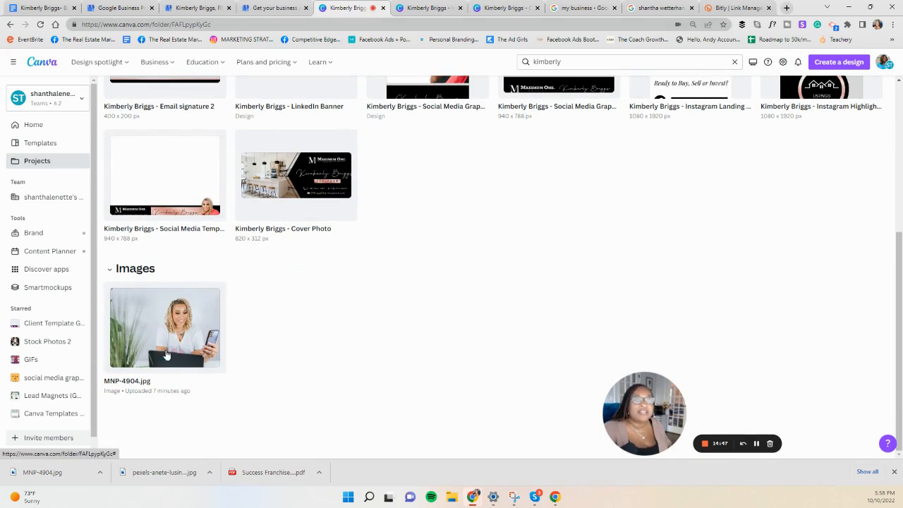
scroll(225, 286, "up", 3)
scroll(225, 286, "up", 2)
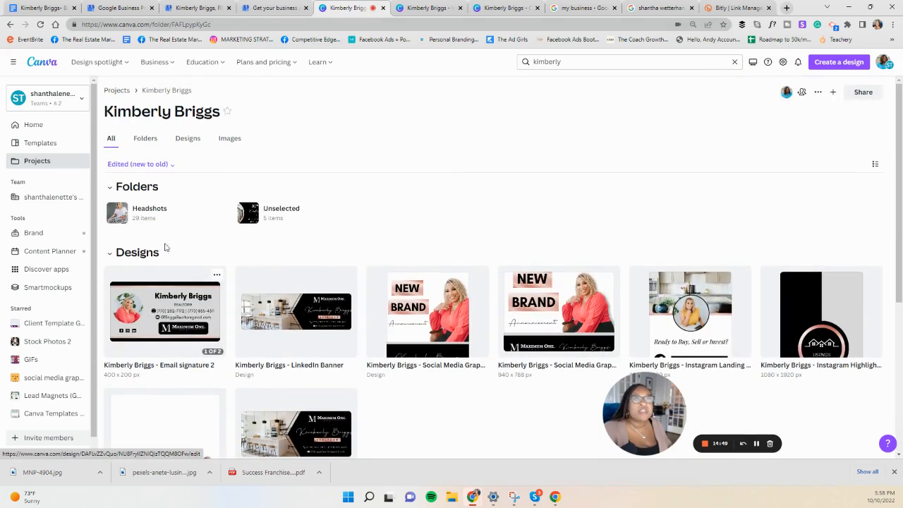
left_click(151, 211)
Step: Find the photo MNP-4835.jpg of the agent in a red blouse at a laptop and download it
scroll(384, 273, "down", 3)
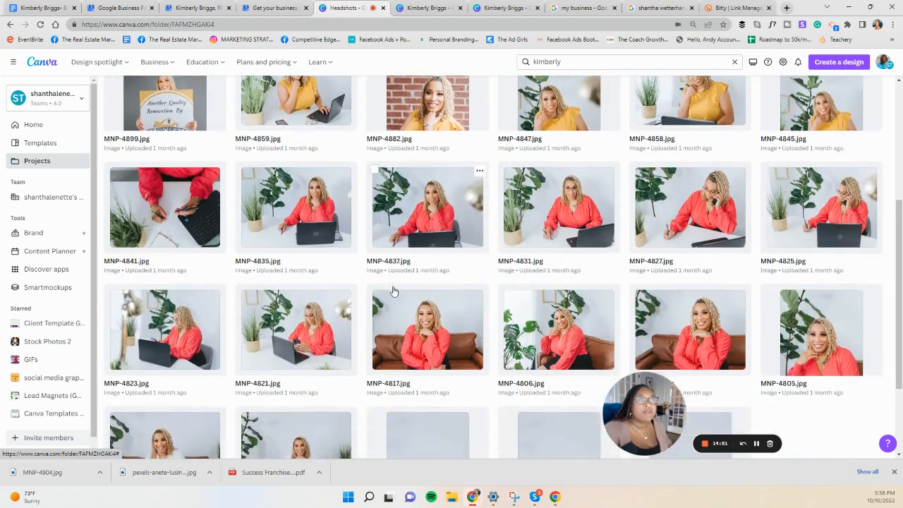
scroll(331, 235, "down", 1)
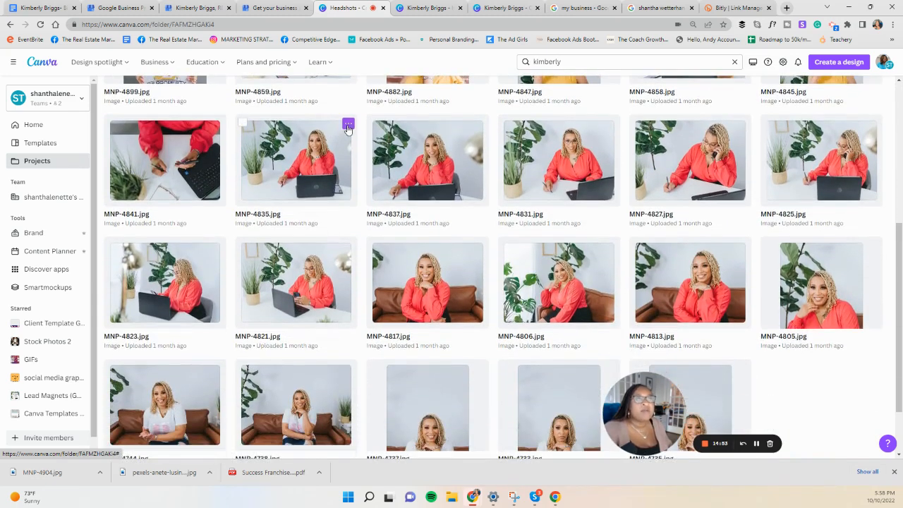
left_click(348, 125)
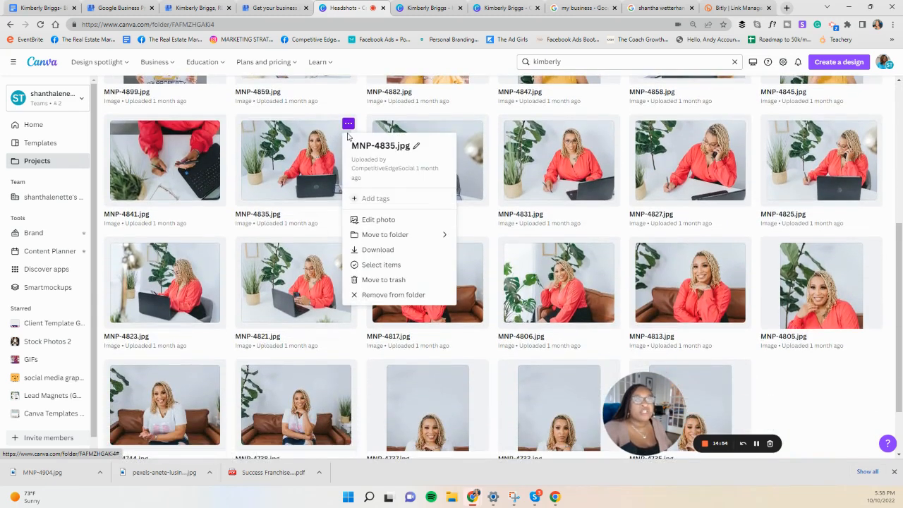
left_click(377, 250)
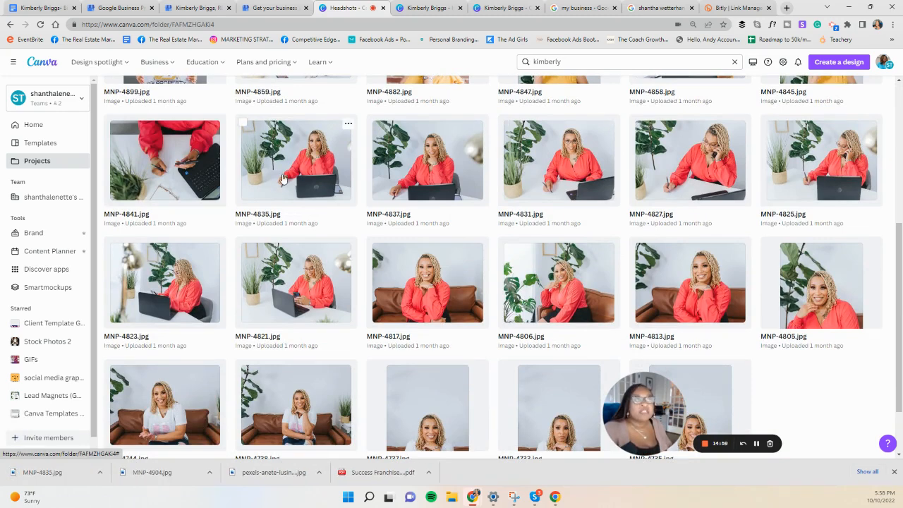
Step: Switch back to Business Profile Manager and upload MNP-4835 from the Downloads folder as the profile's logo image
left_click(273, 10)
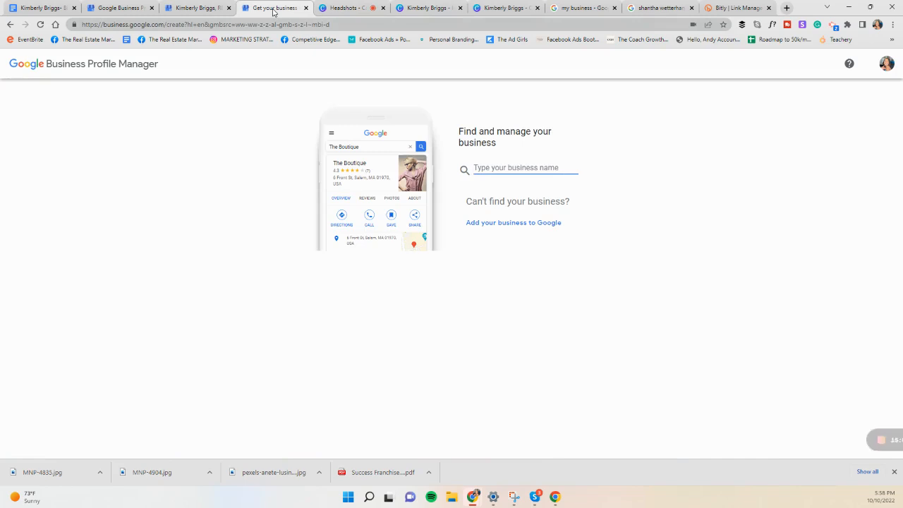
left_click(194, 9)
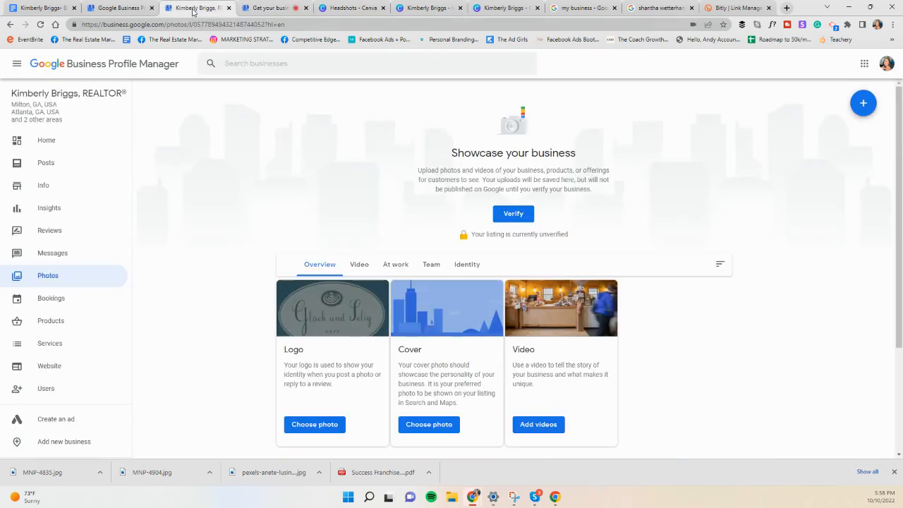
left_click(315, 425)
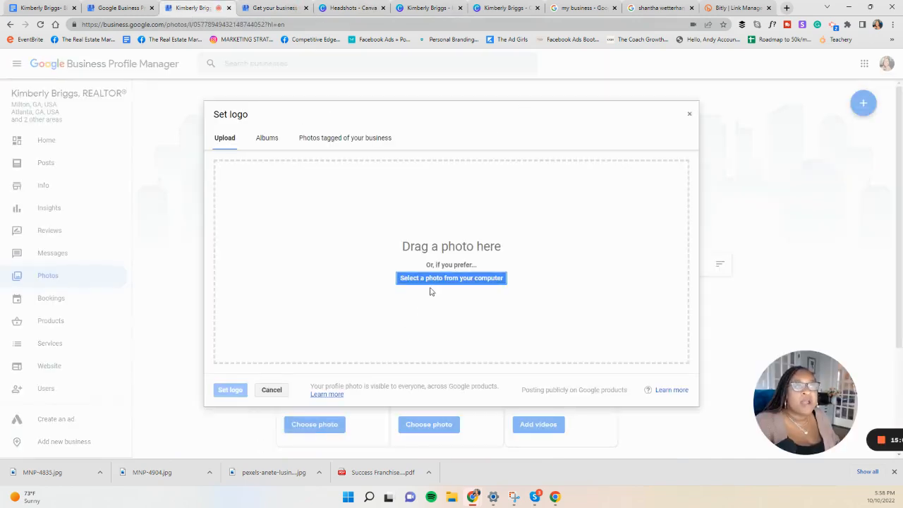
left_click(427, 280)
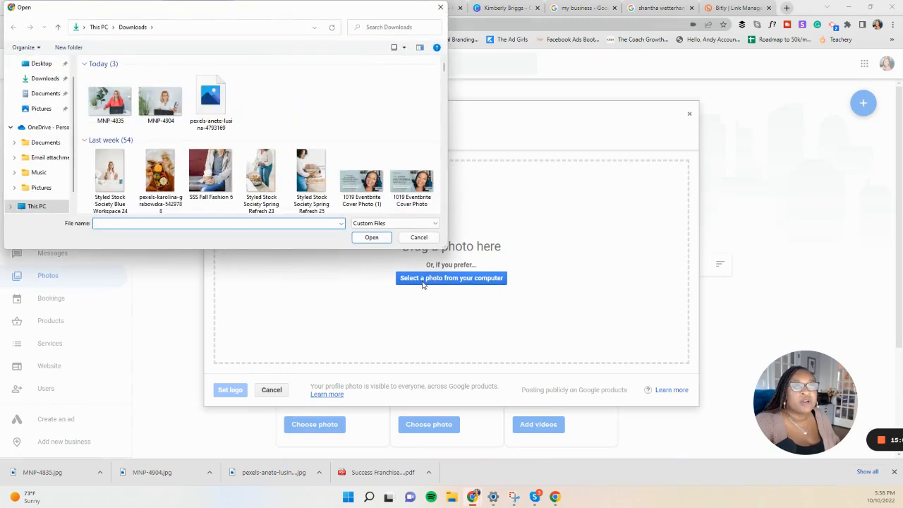
double_click(109, 100)
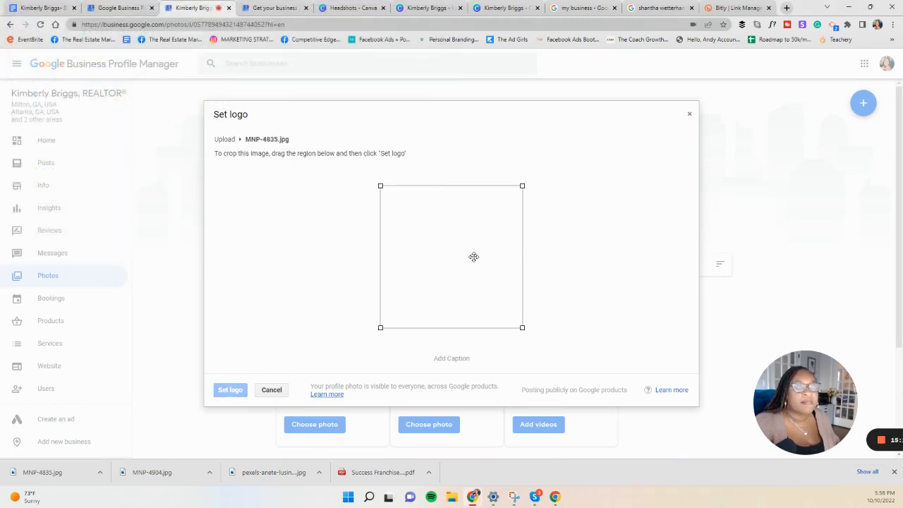
Step: Crop the photo to a full-height square around the woman and her laptop, and set it as the logo
left_click_drag(495, 258, 532, 244)
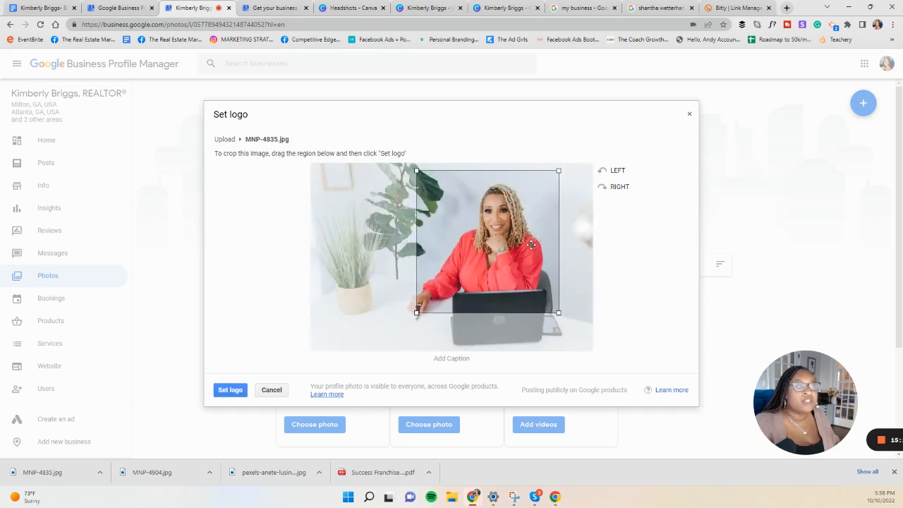
left_click_drag(564, 317, 597, 366)
left_click_drag(531, 319, 513, 313)
left_click_drag(402, 340, 389, 351)
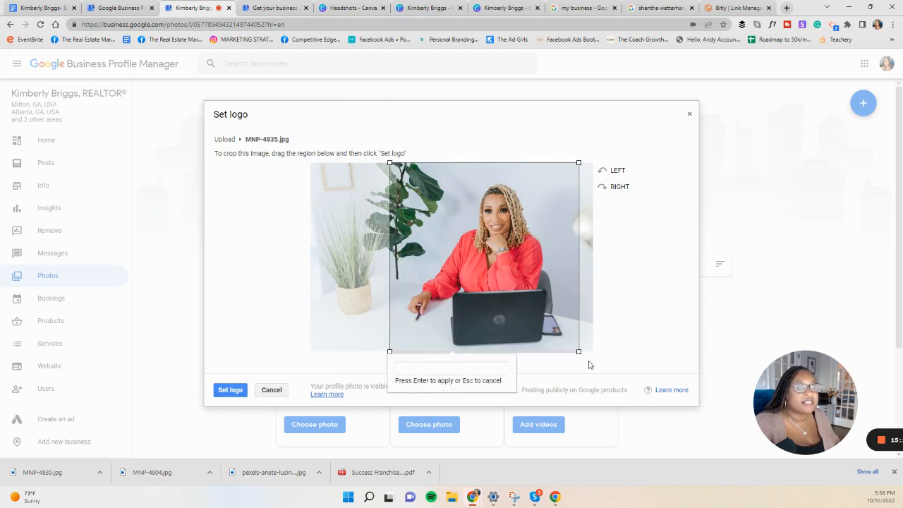
left_click_drag(561, 338, 568, 339)
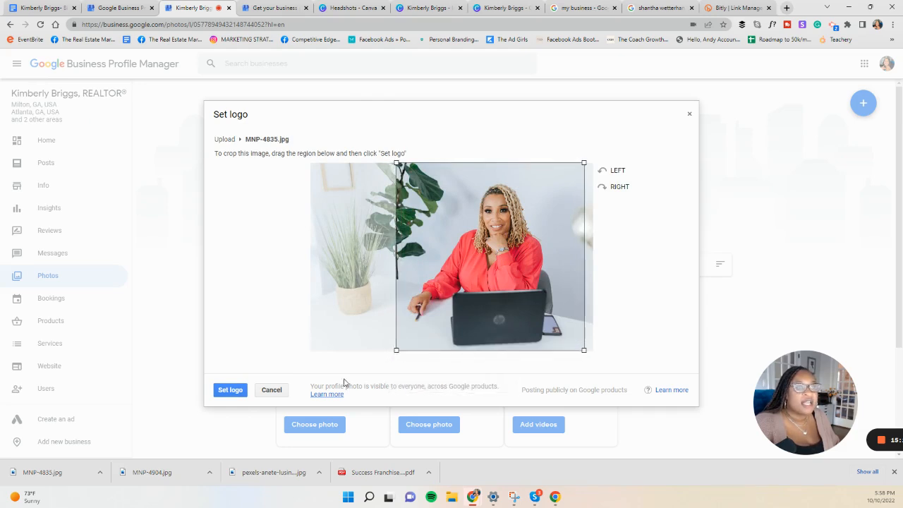
left_click(224, 389)
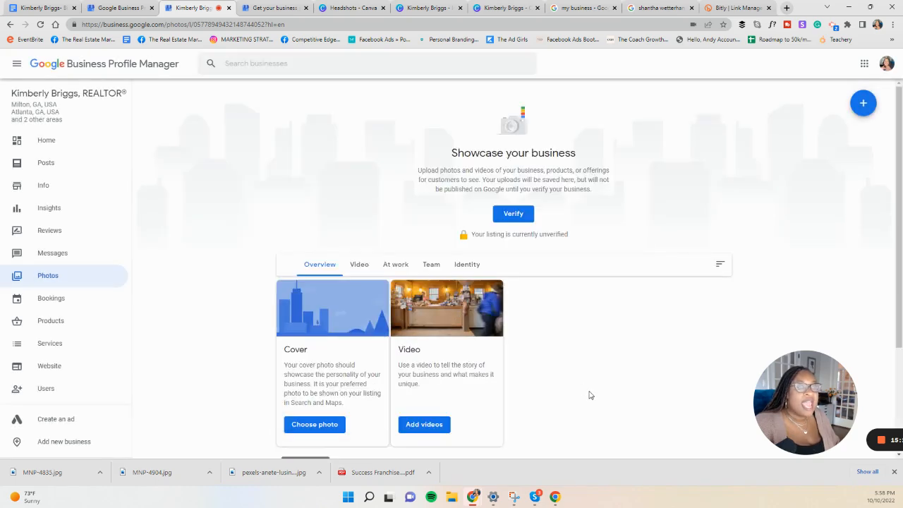
scroll(590, 396, "down", 2)
scroll(546, 400, "up", 1)
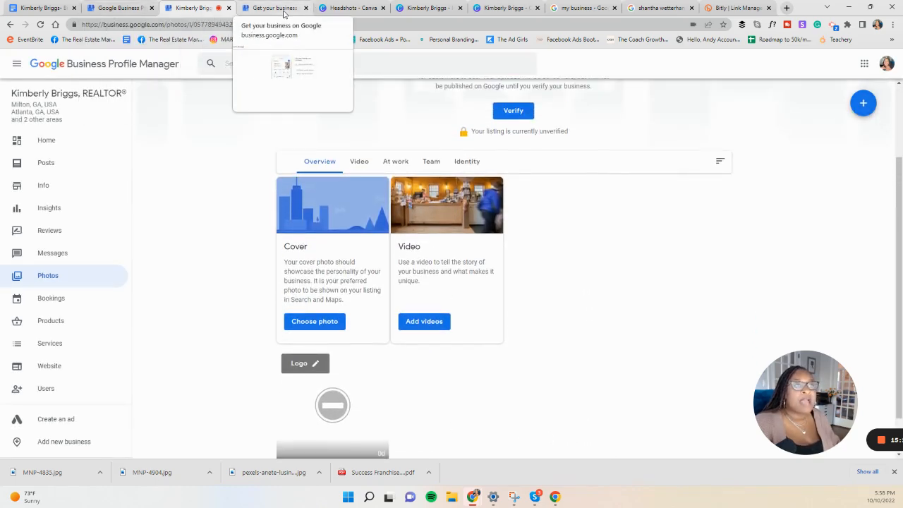
Step: Switch to the agent's Cover Photo design in Canva and download it as a PNG
left_click(424, 7)
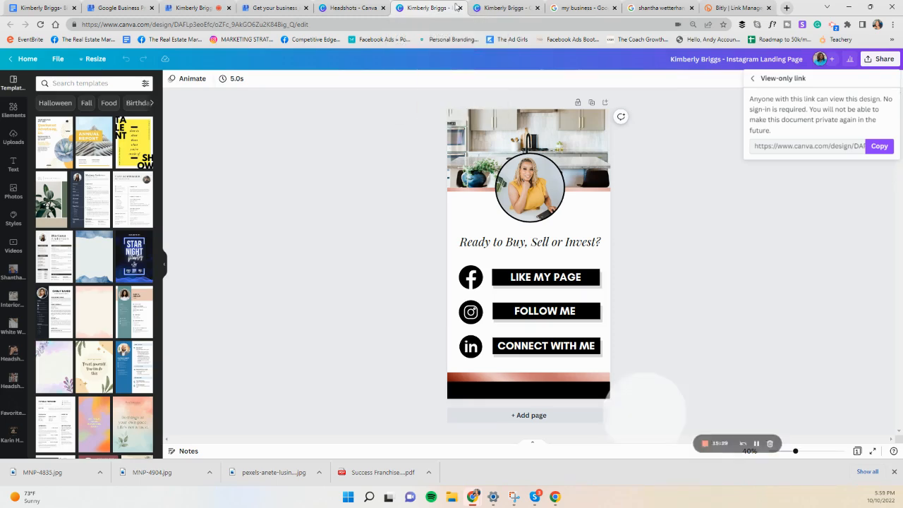
left_click(505, 7)
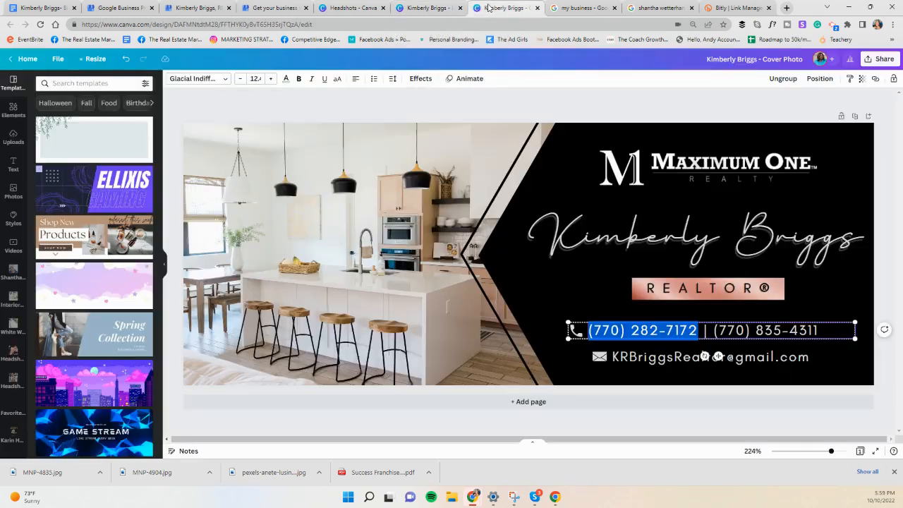
left_click(879, 59)
left_click(838, 249)
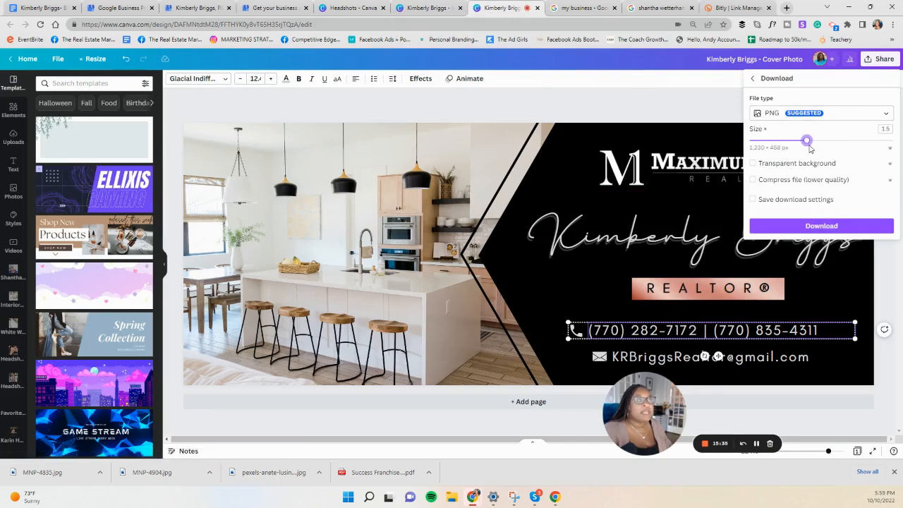
left_click(821, 225)
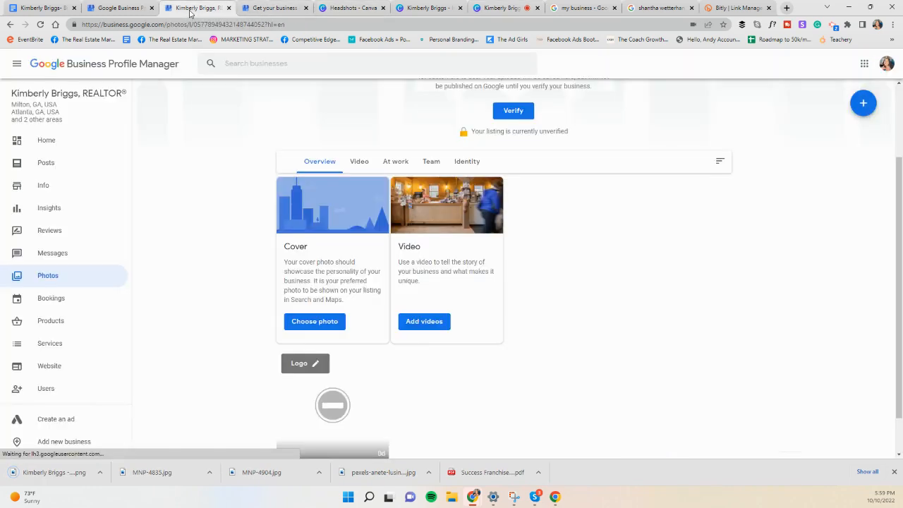
Step: Return to the profile's photos in Business Profile Manager and set the downloaded Cover Photo image as the cover
left_click(197, 10)
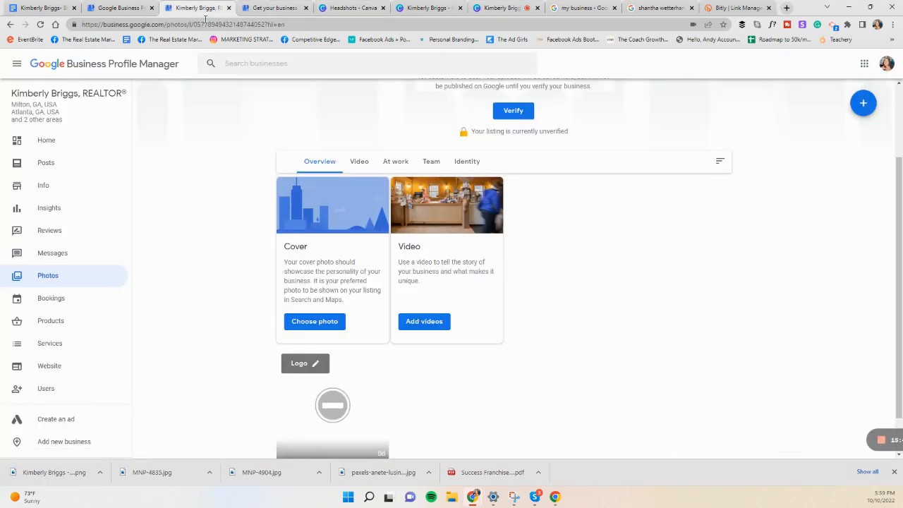
left_click(314, 326)
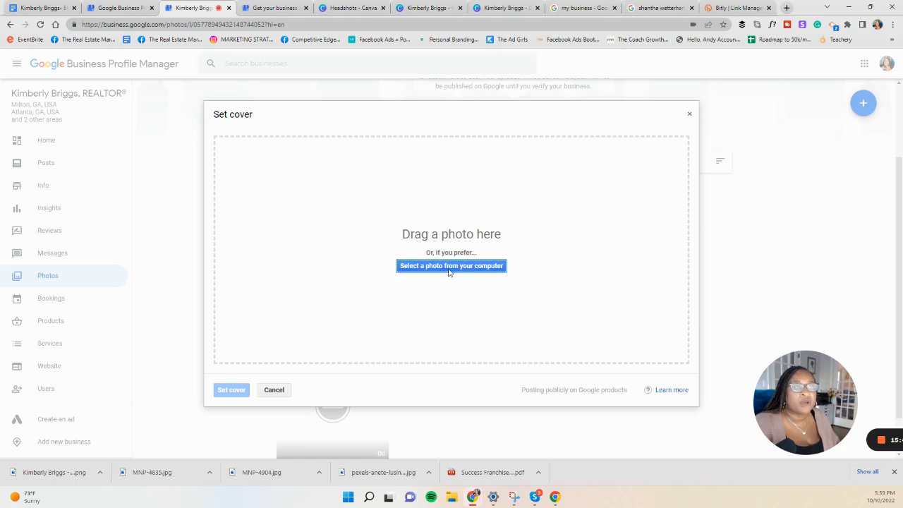
left_click(449, 267)
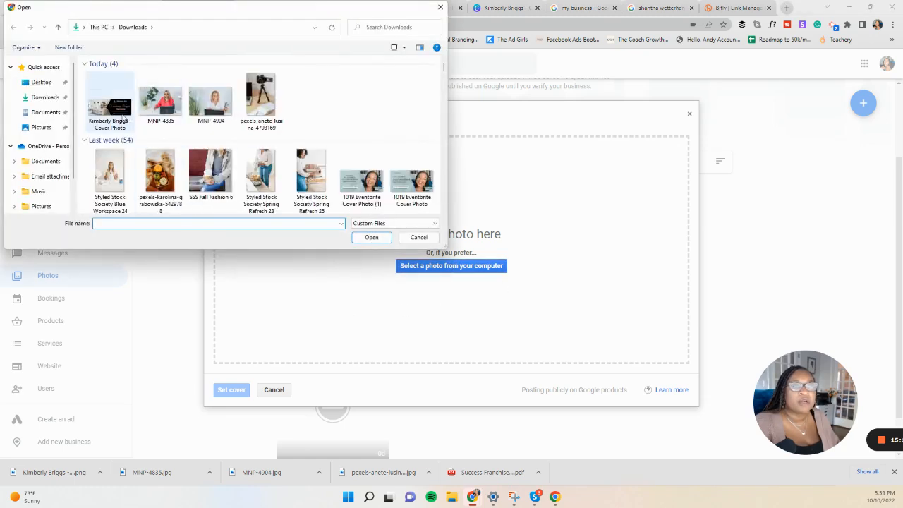
double_click(109, 106)
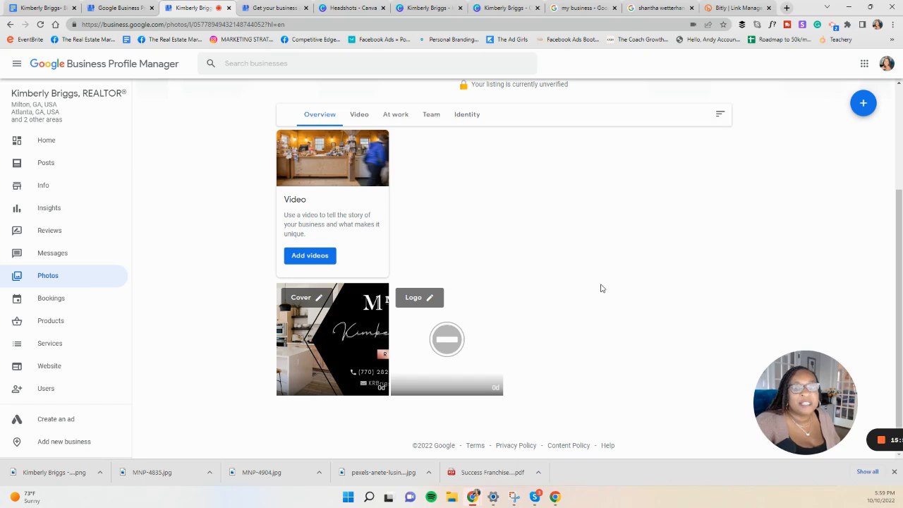
scroll(601, 288, "up", 2)
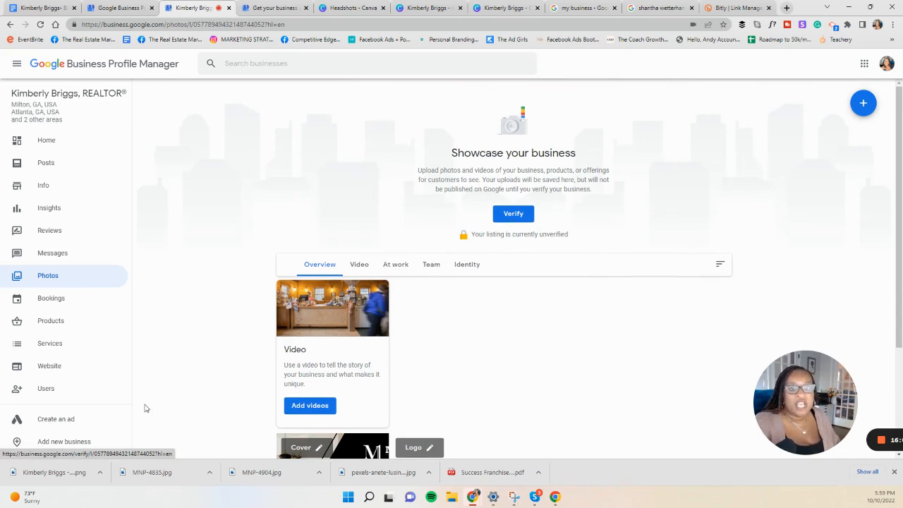
Step: Open the Seller's agent services entry in the profile's services, keep its price option at No price, and save the service details
left_click(55, 353)
scroll(552, 409, "down", 1)
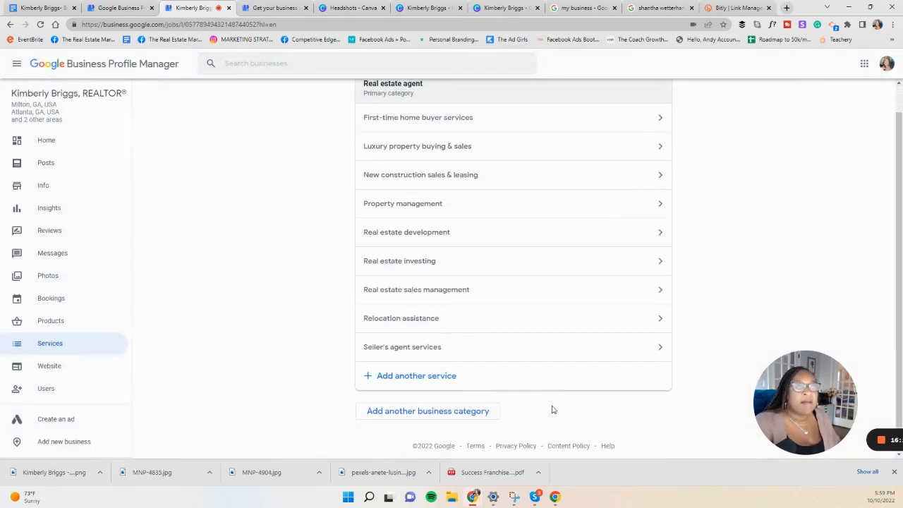
left_click(425, 348)
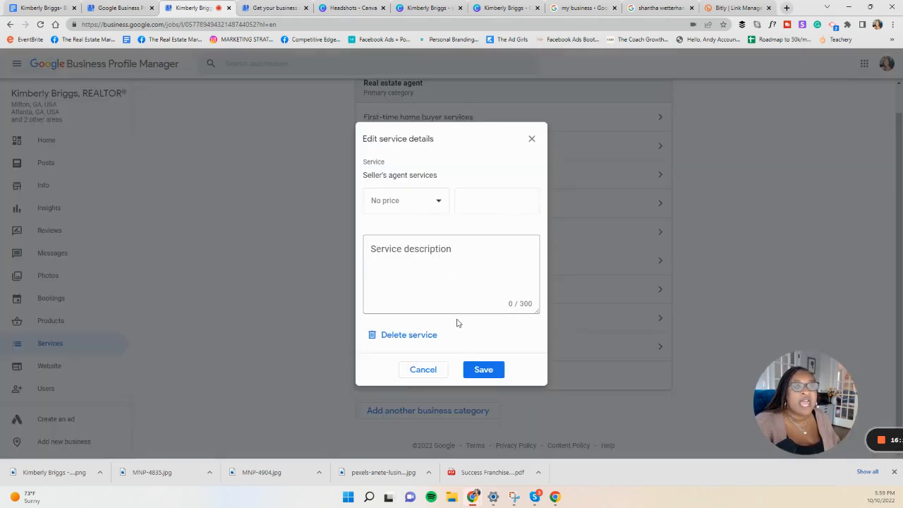
left_click(423, 203)
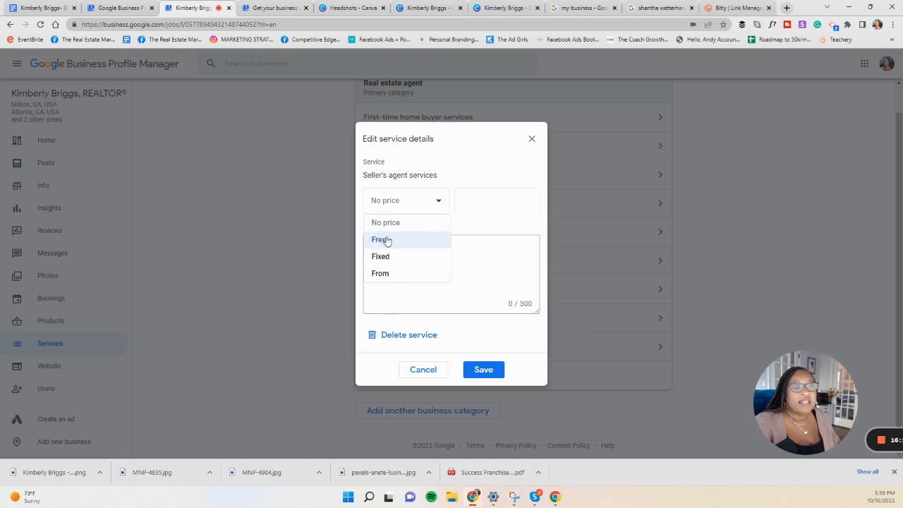
left_click(400, 225)
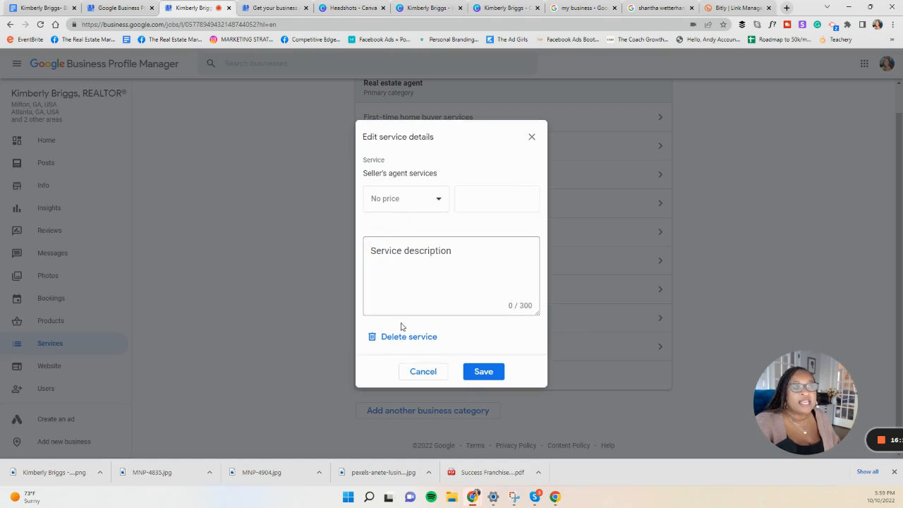
left_click(482, 372)
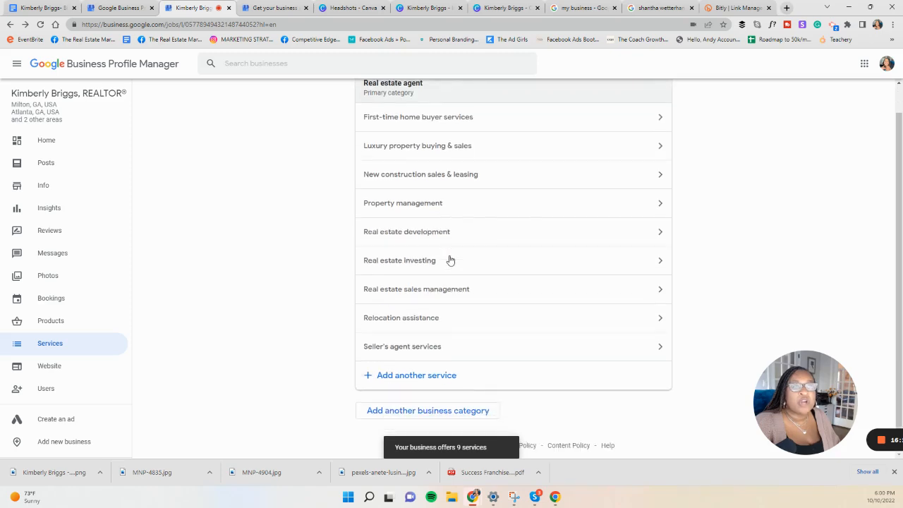
Step: Start adding new users to the profile and select both of the agent's suggested contact accounts as invitees
left_click(46, 398)
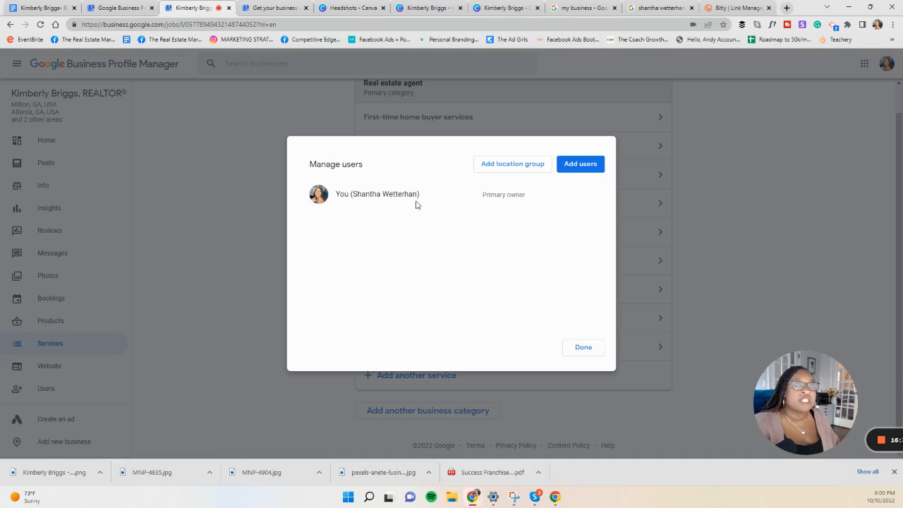
left_click(575, 165)
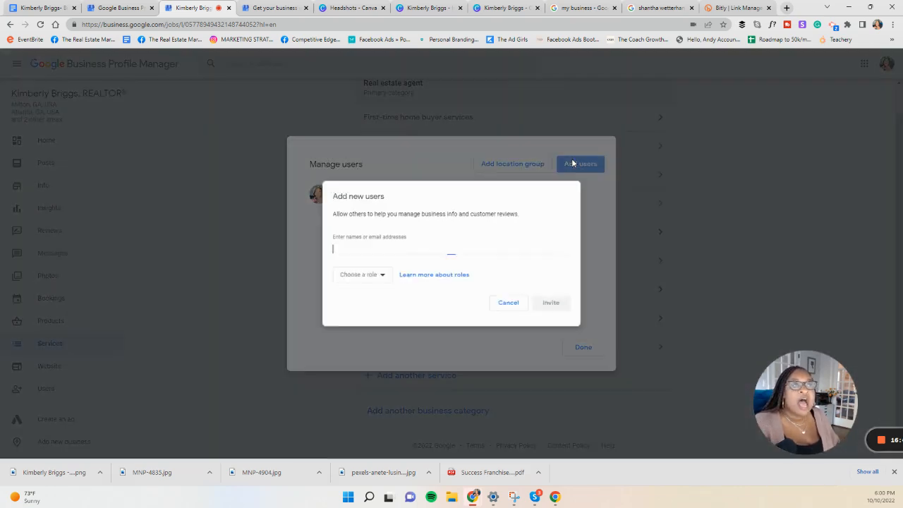
type("kace")
left_click(420, 272)
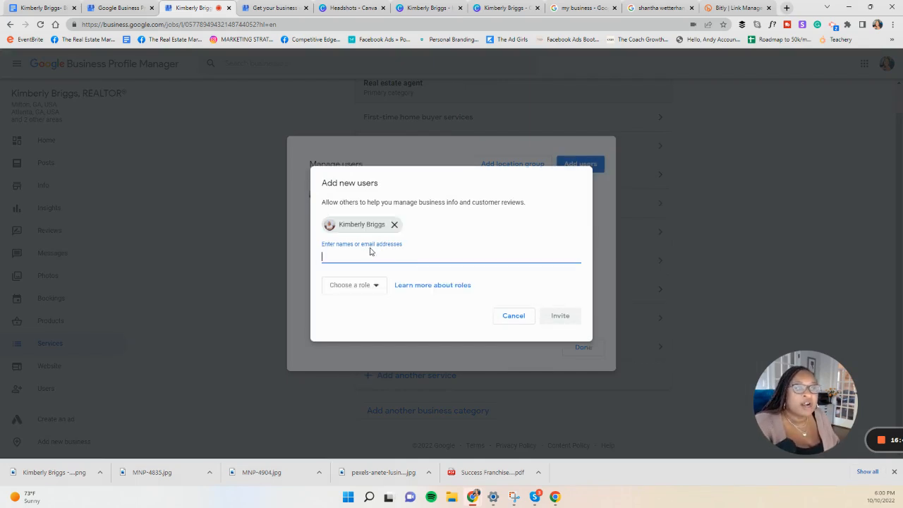
type("kimb")
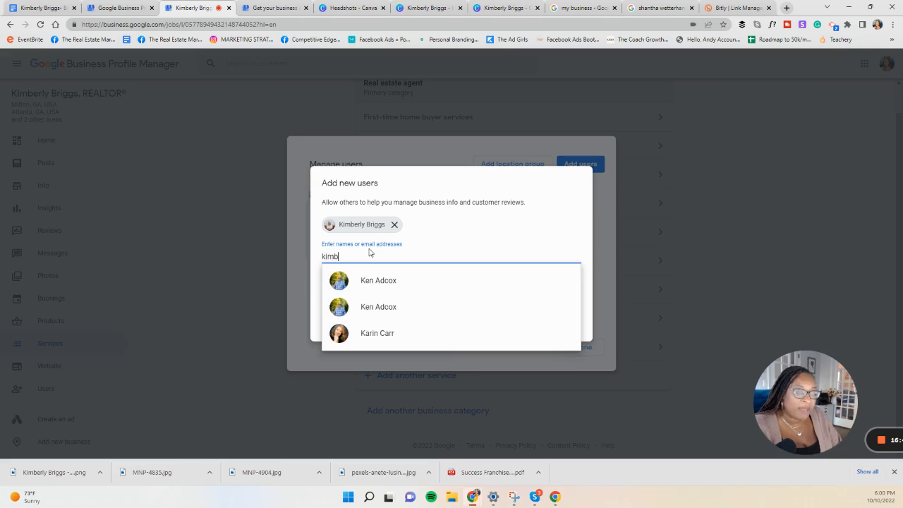
type("erly")
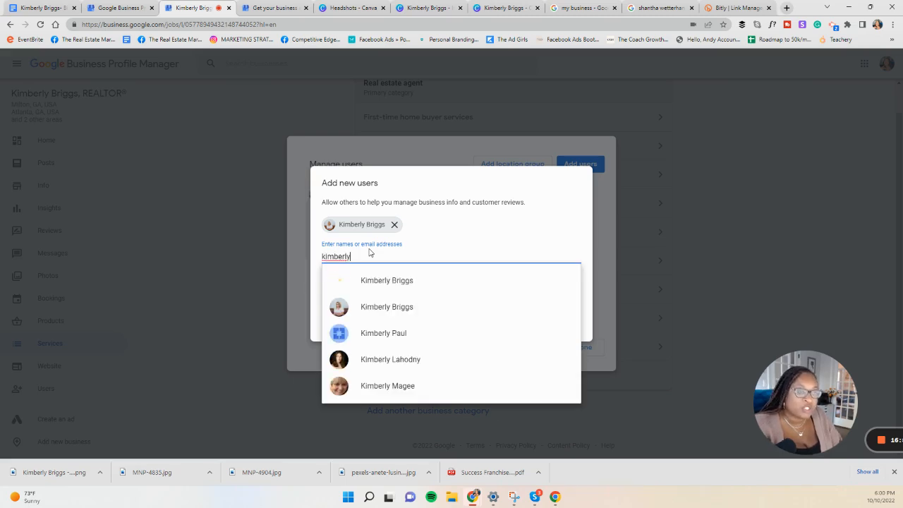
left_click(377, 306)
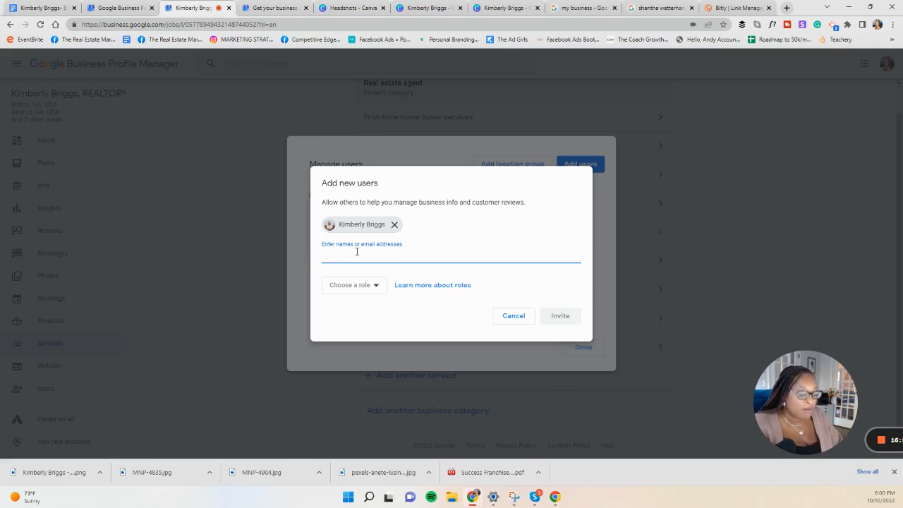
type("kim")
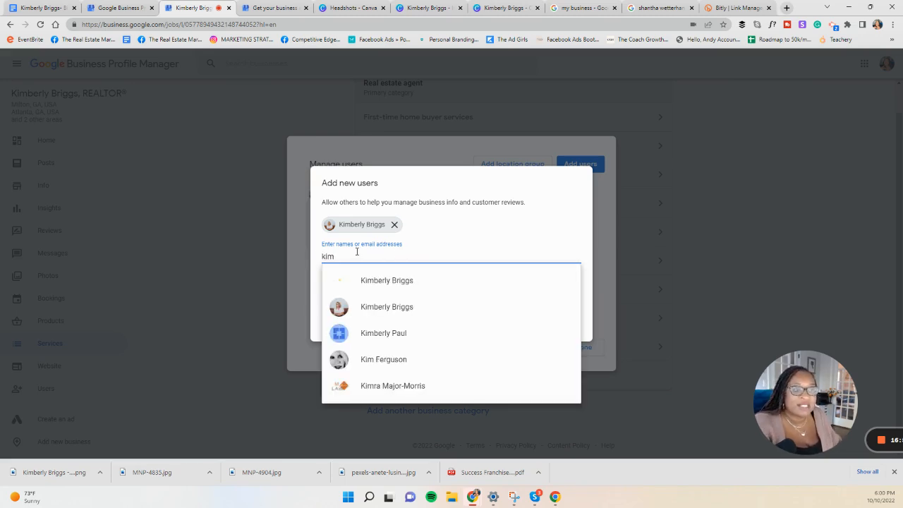
left_click(381, 280)
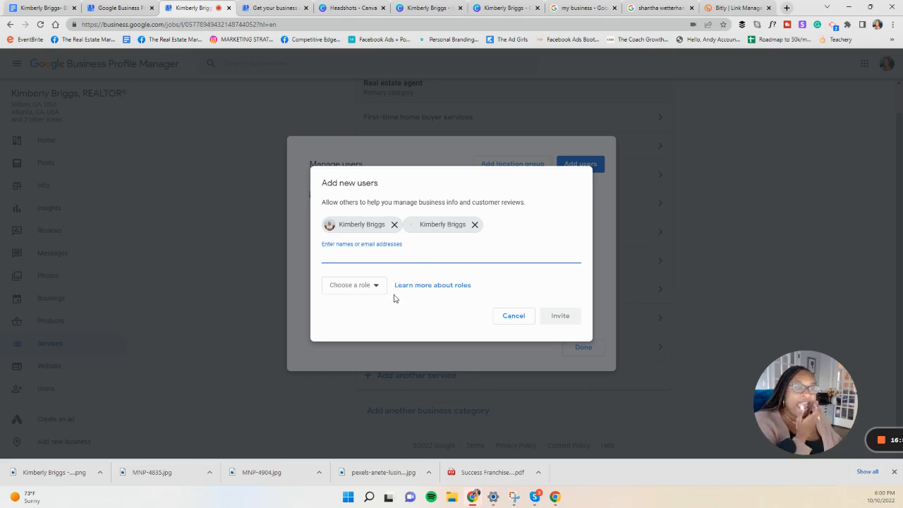
Step: Assign the Owner role to the selected invitees, send the invitations, and finish managing users
left_click(373, 288)
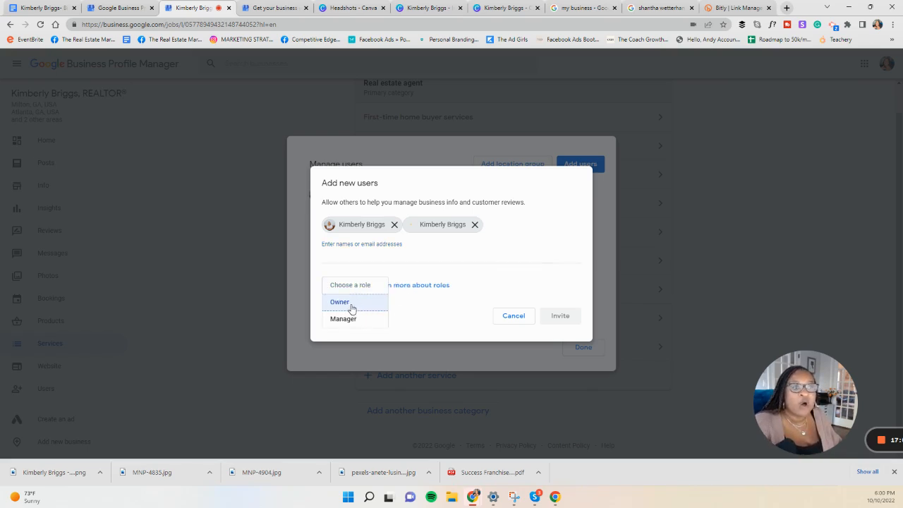
left_click(352, 305)
left_click(570, 322)
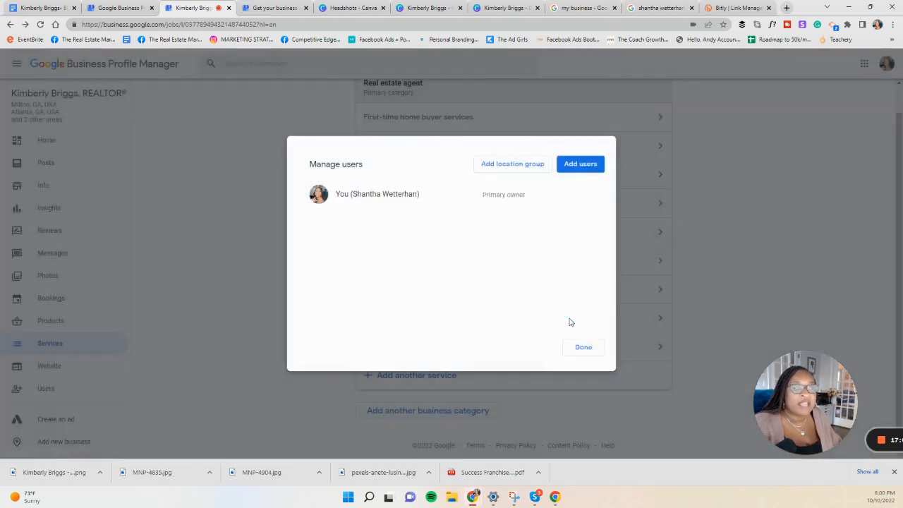
left_click(586, 350)
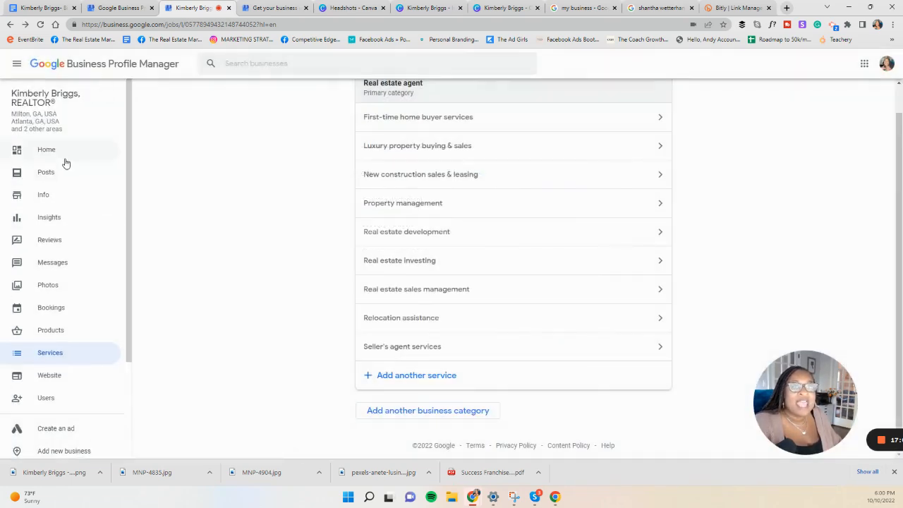